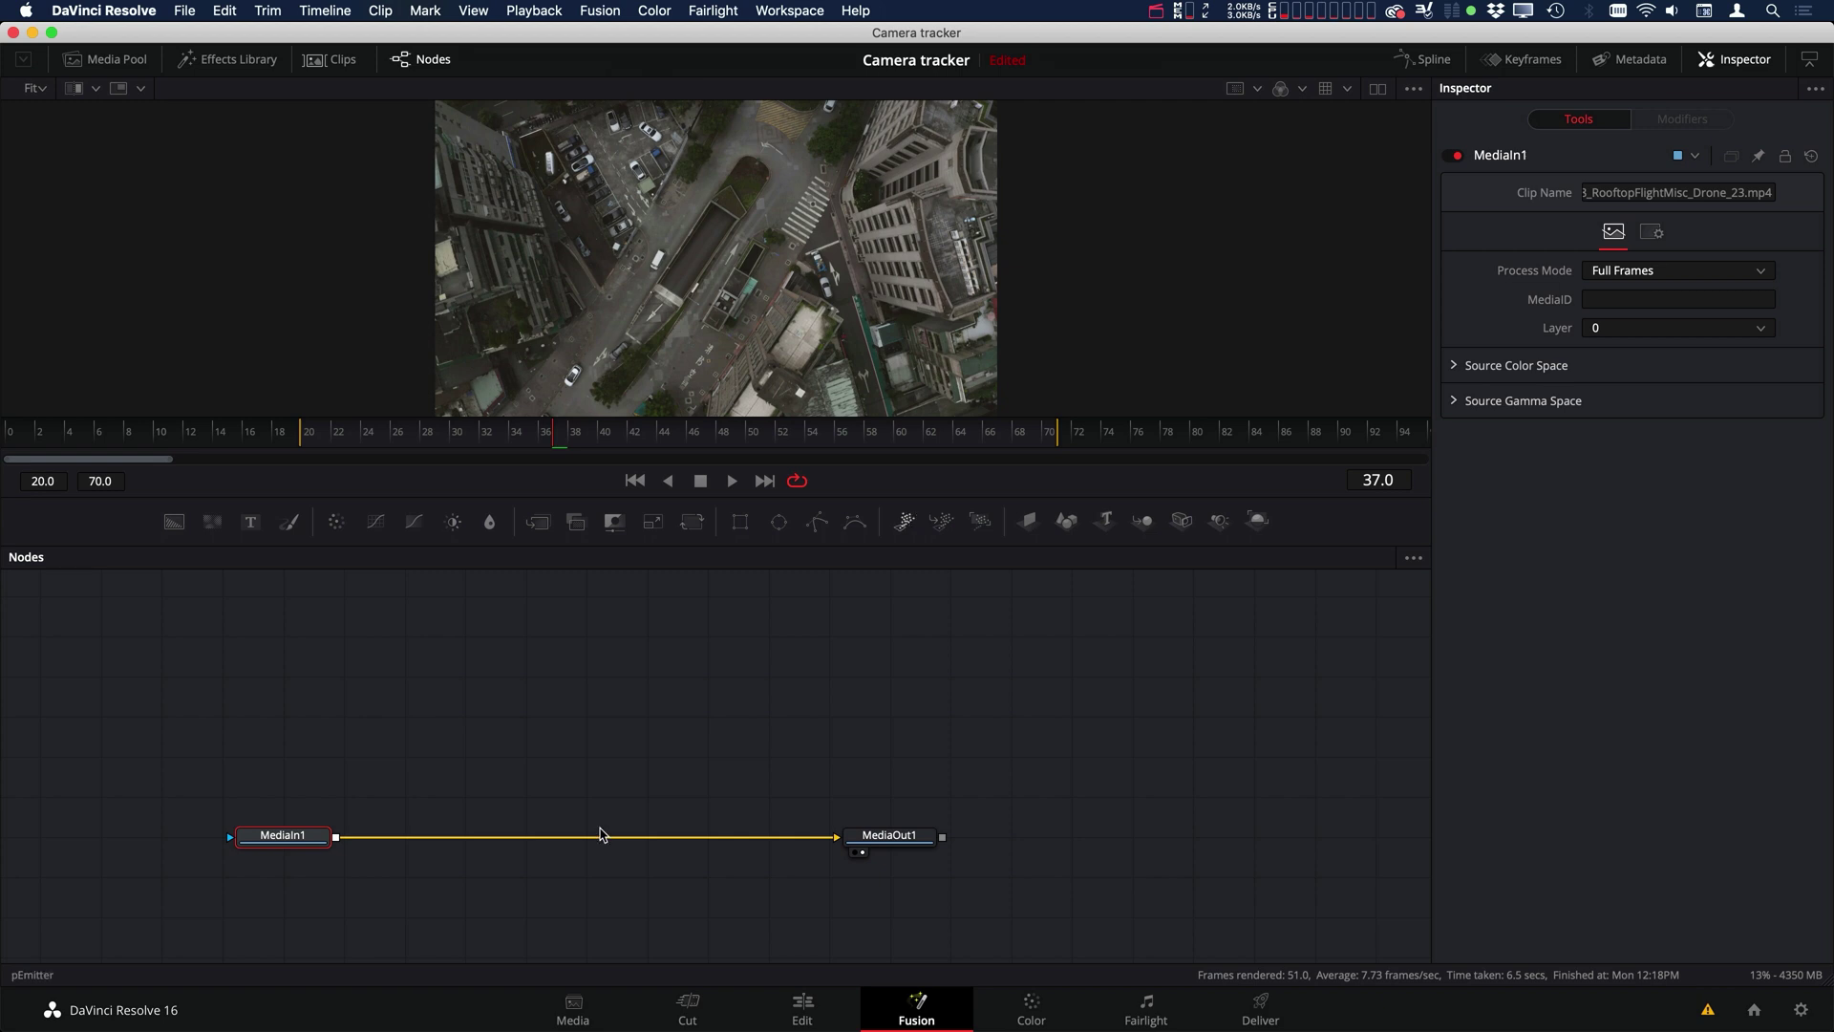
Deselect all nodes and drag MediaIn1 further left, away from MediaOut1.
click(752, 730)
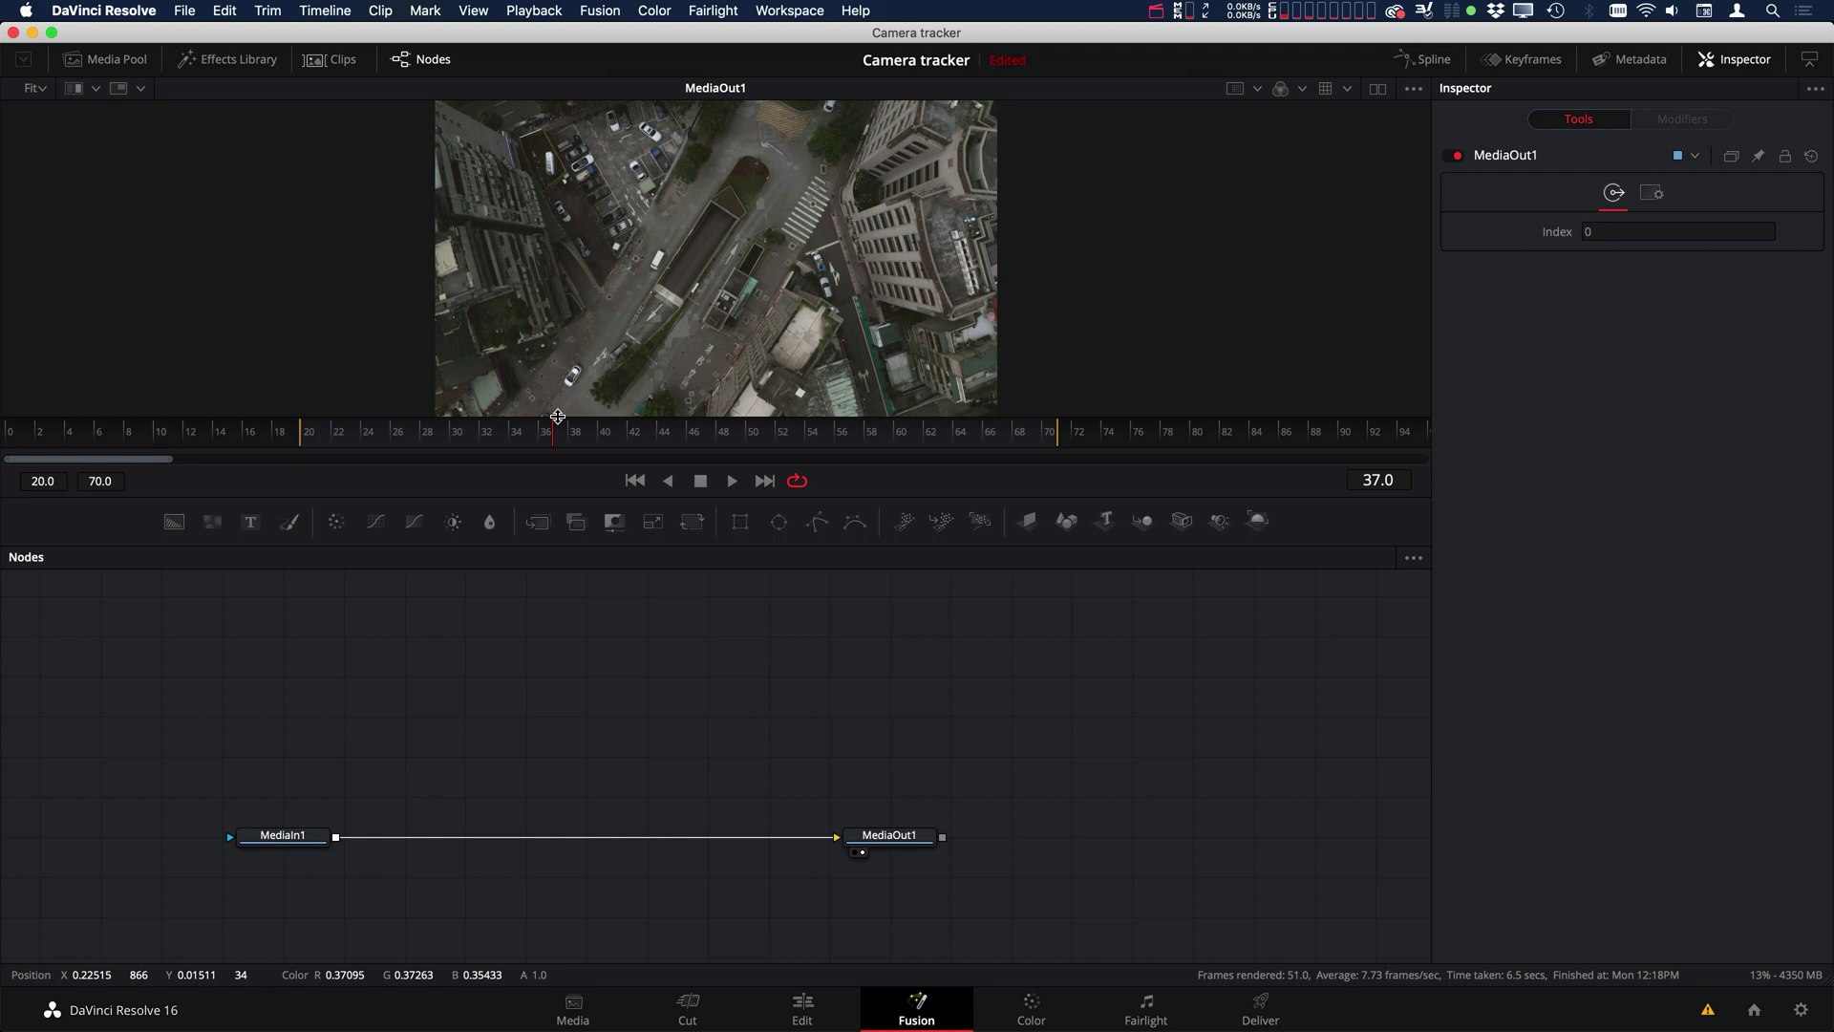
drag(291, 837, 169, 837)
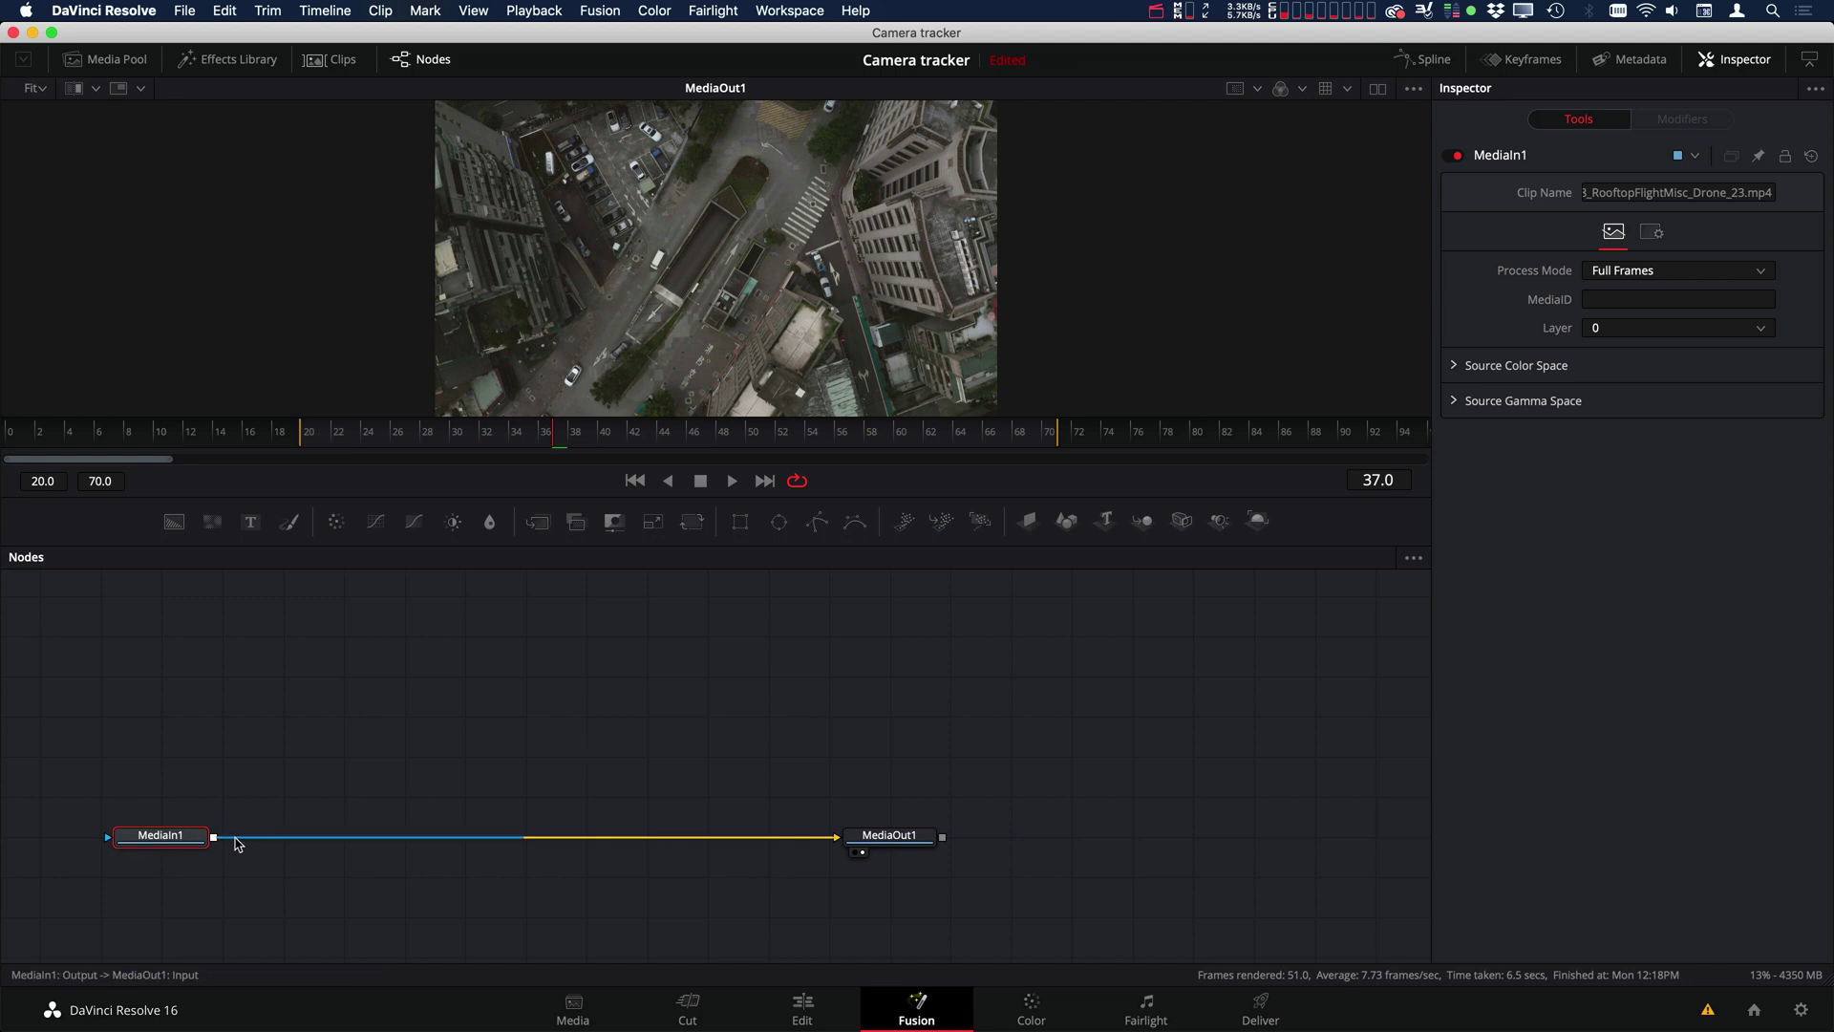
Drop a Camera Tracker node onto the MediaIn1–MediaOut1 link, keeping Minimum Feature Separation at 0.05.
key(shift+space)
text(cker)
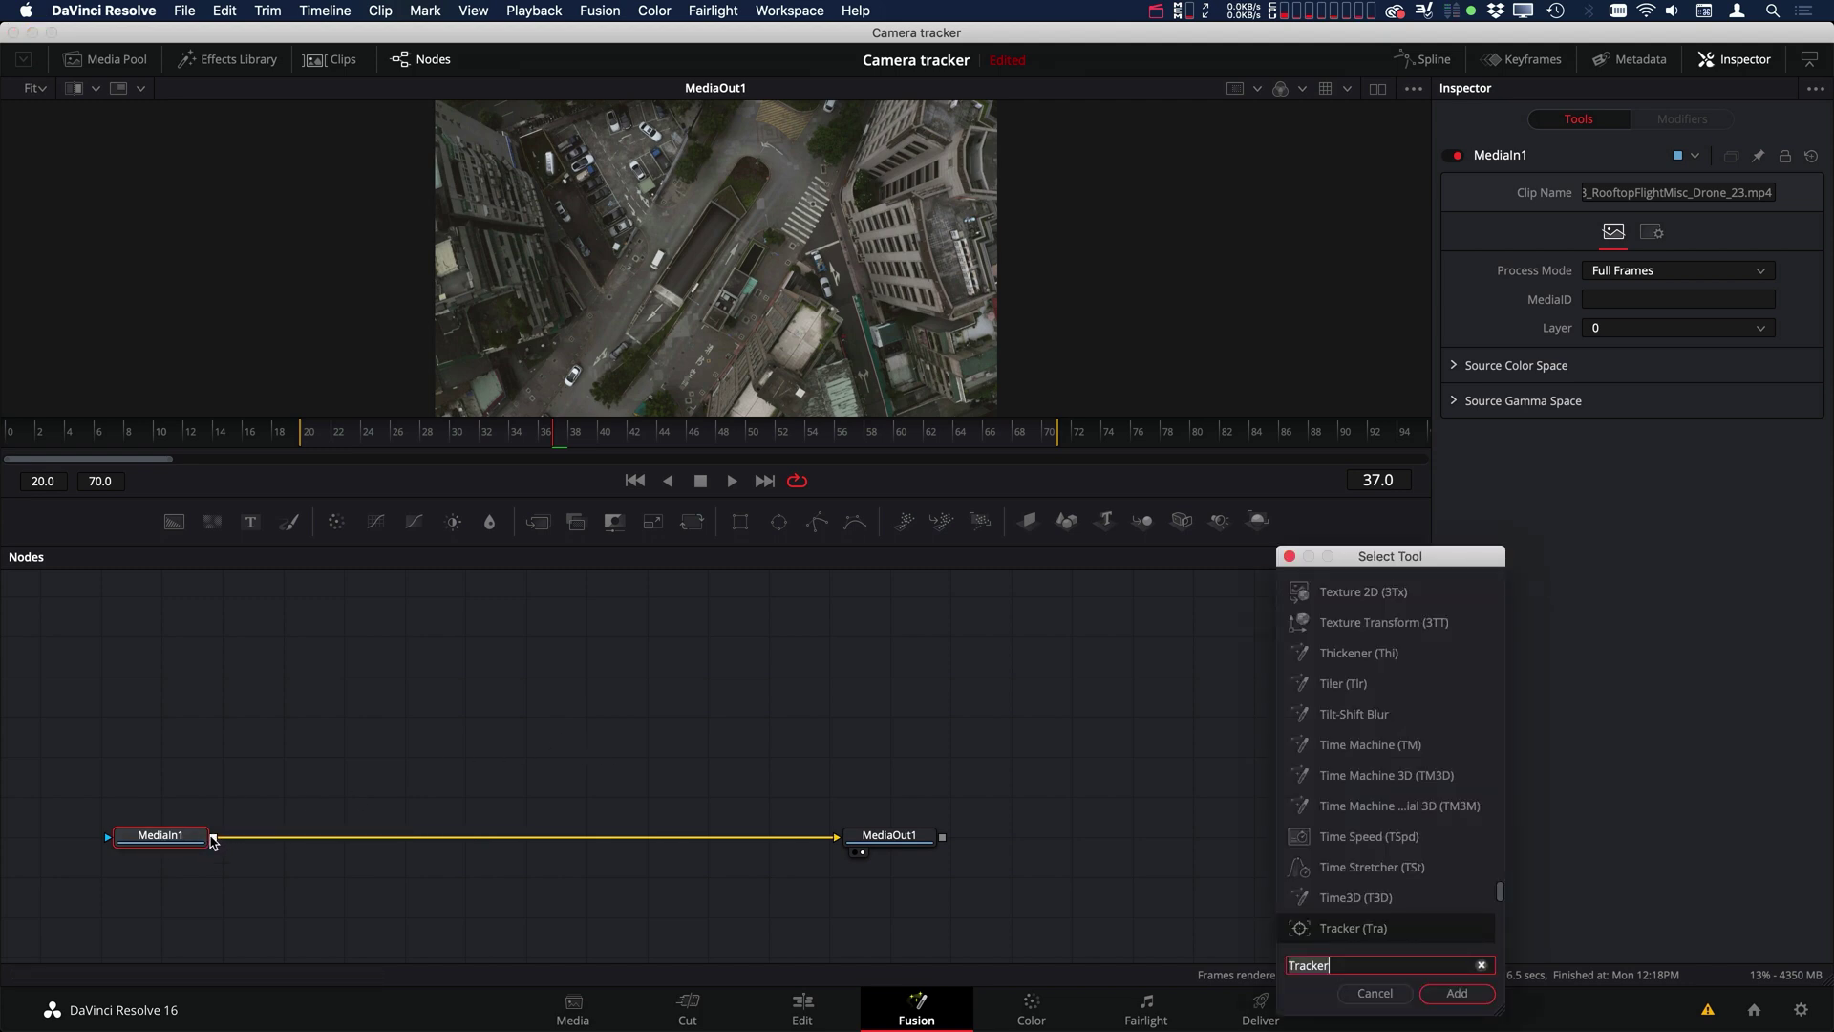
text(amera tracker)
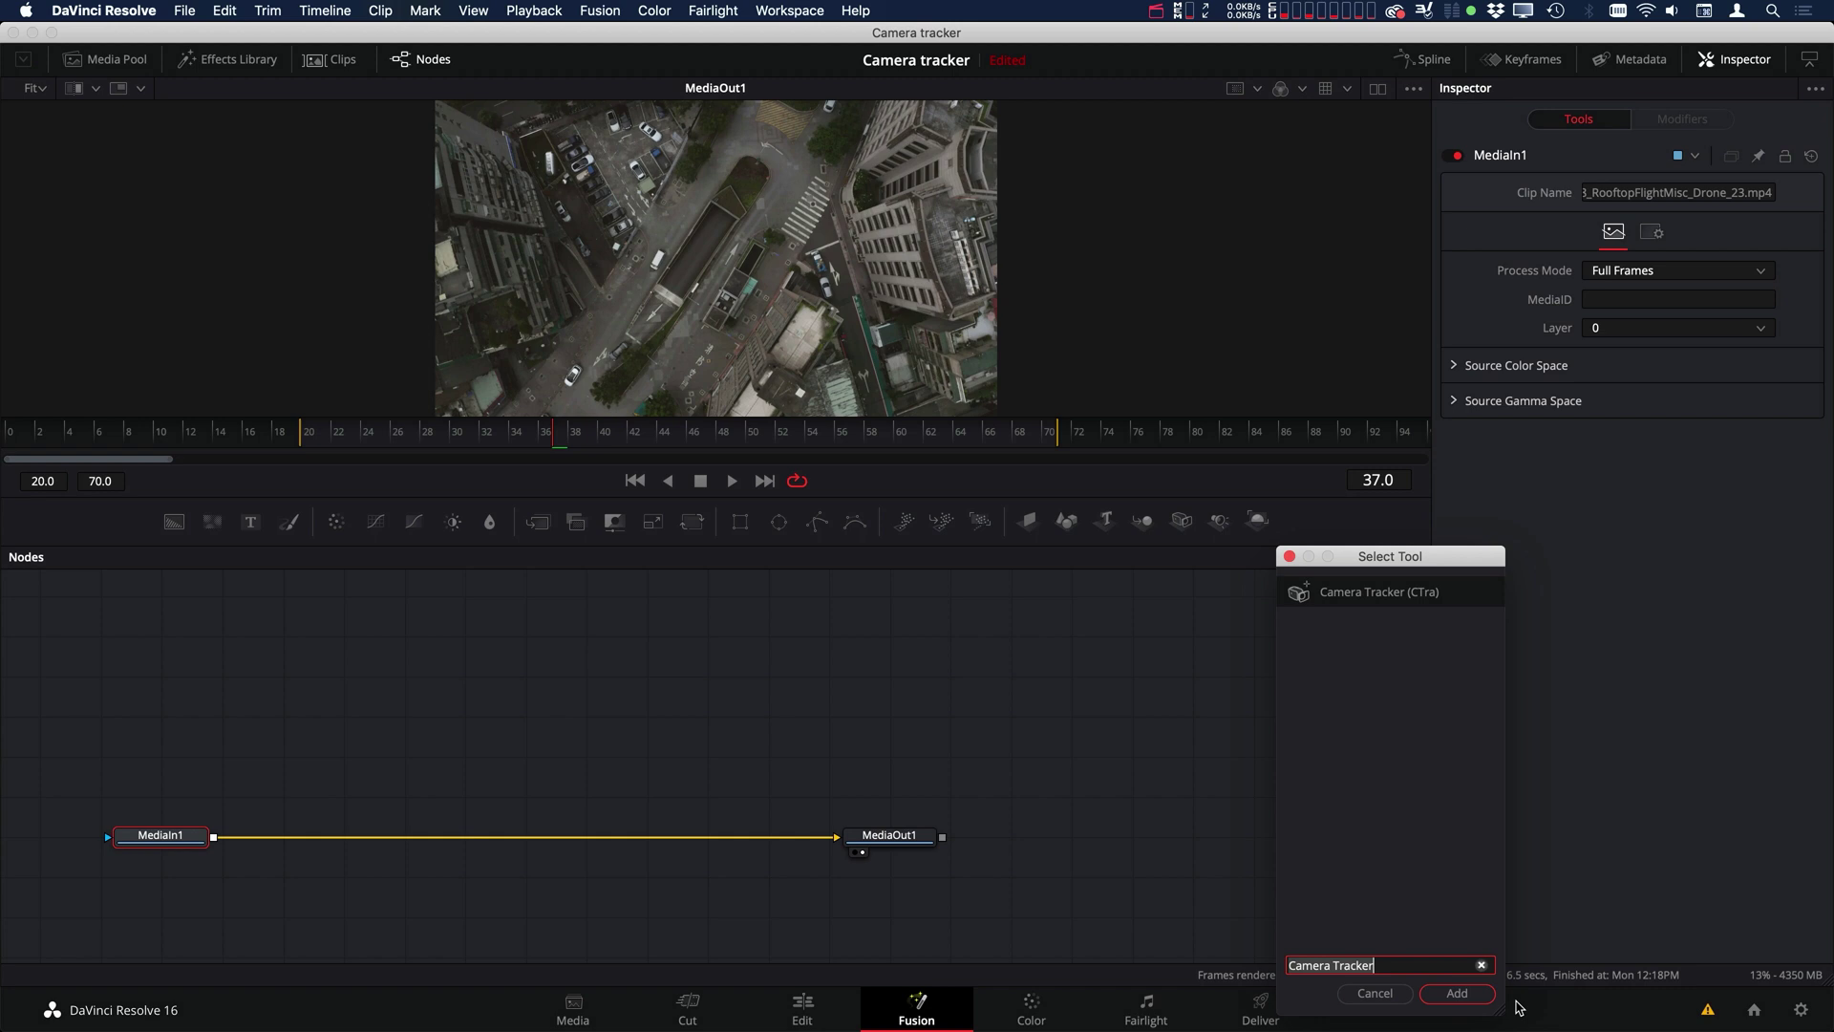
key(Return)
drag(379, 831, 823, 839)
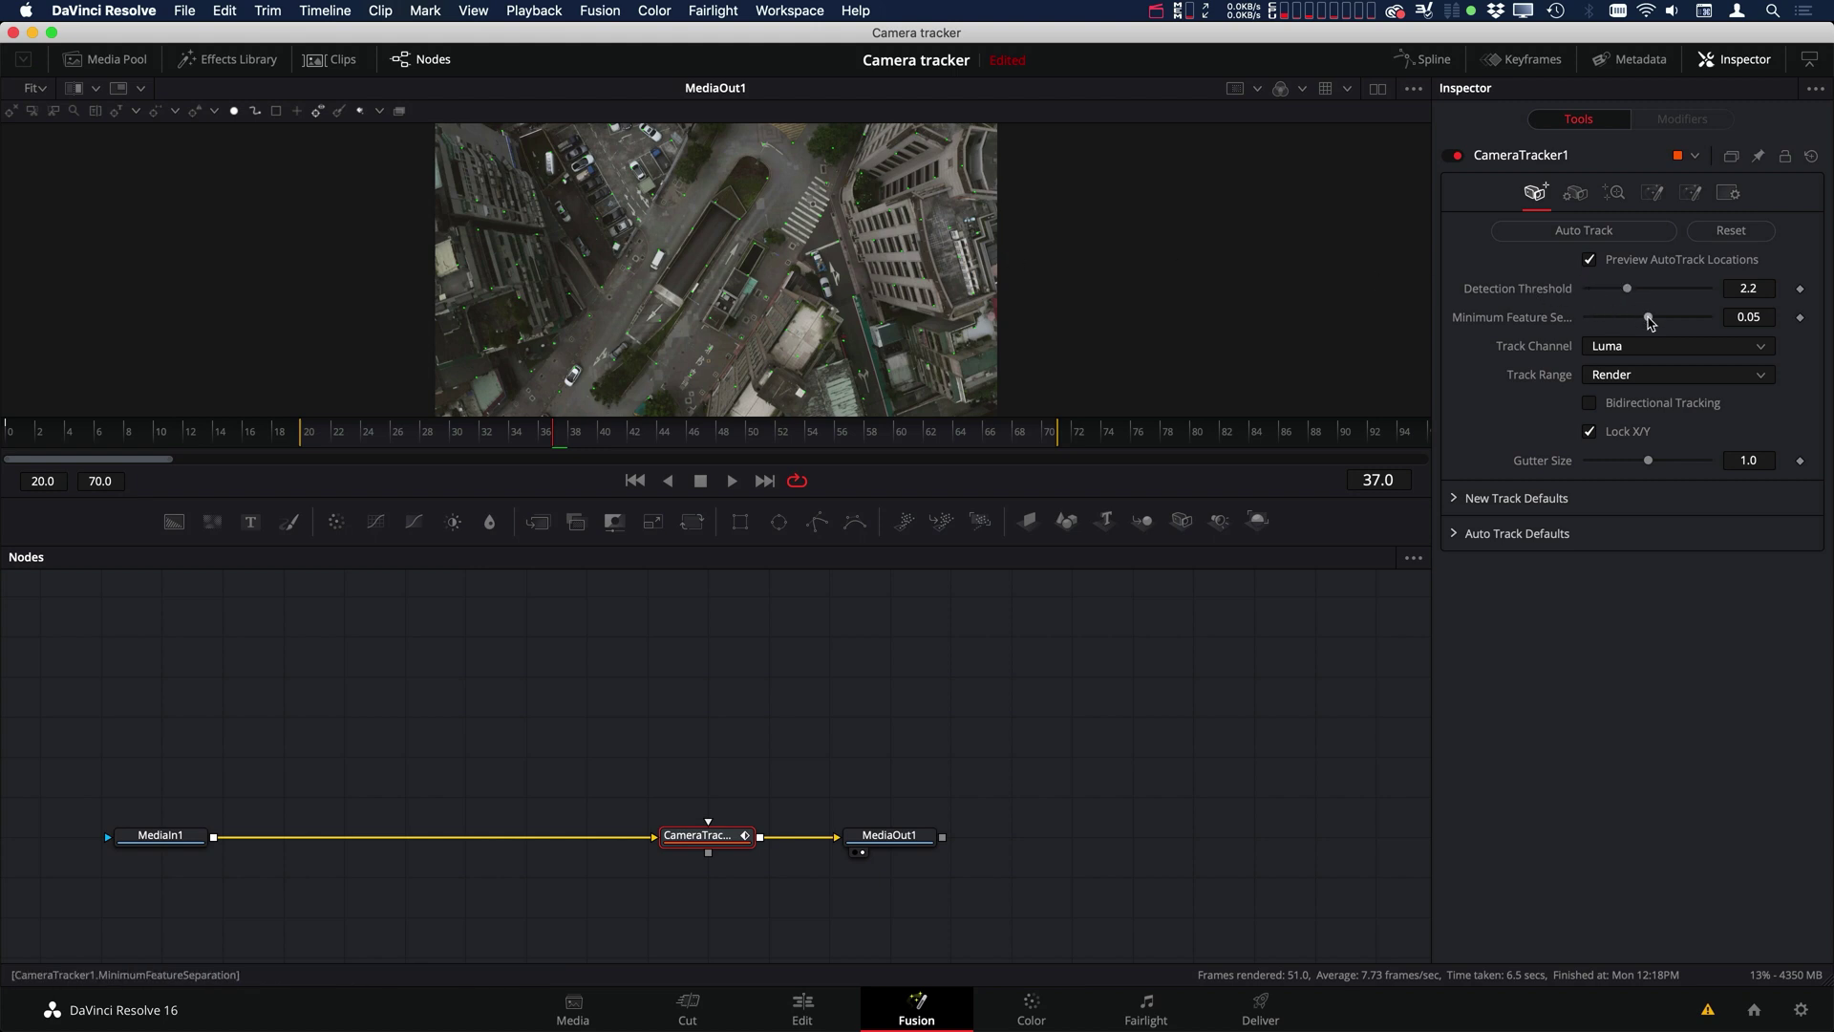
drag(1648, 318, 1632, 319)
click(1647, 319)
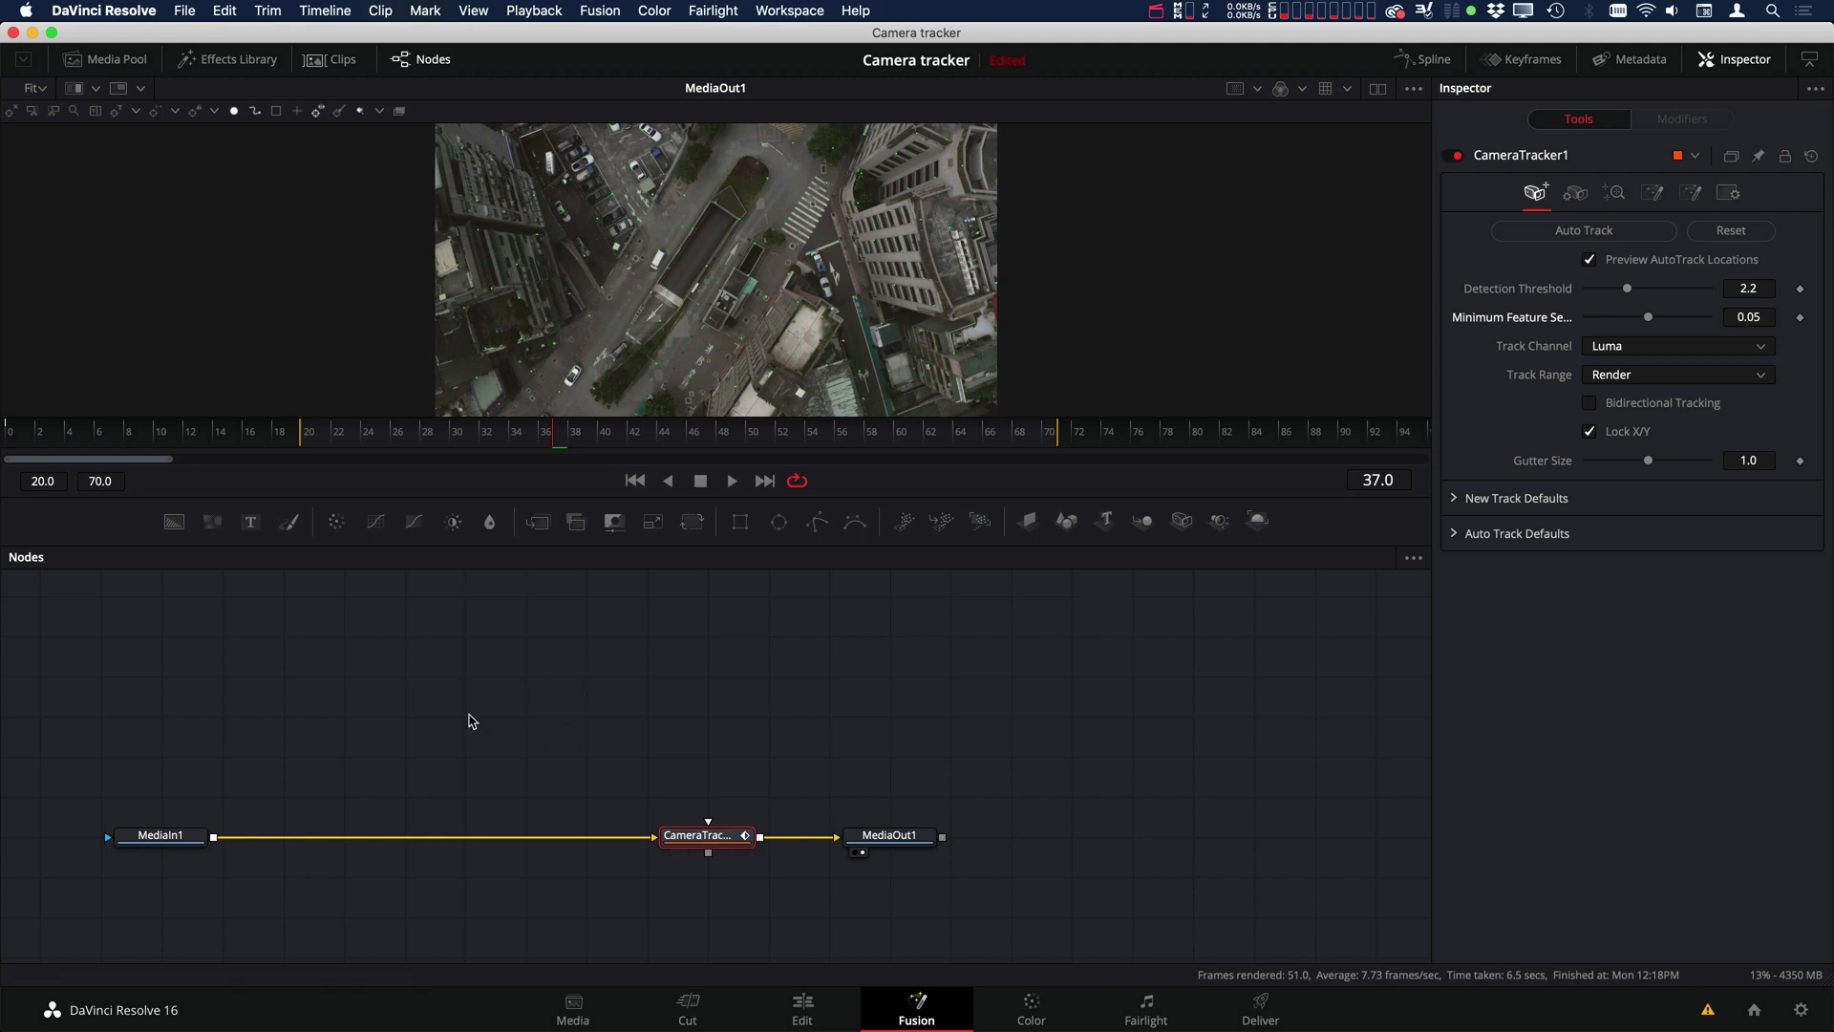
Turn off Preview AutoTrack Locations and add a Tracker node fed by MediaIn1, shown in the viewer.
click(1590, 259)
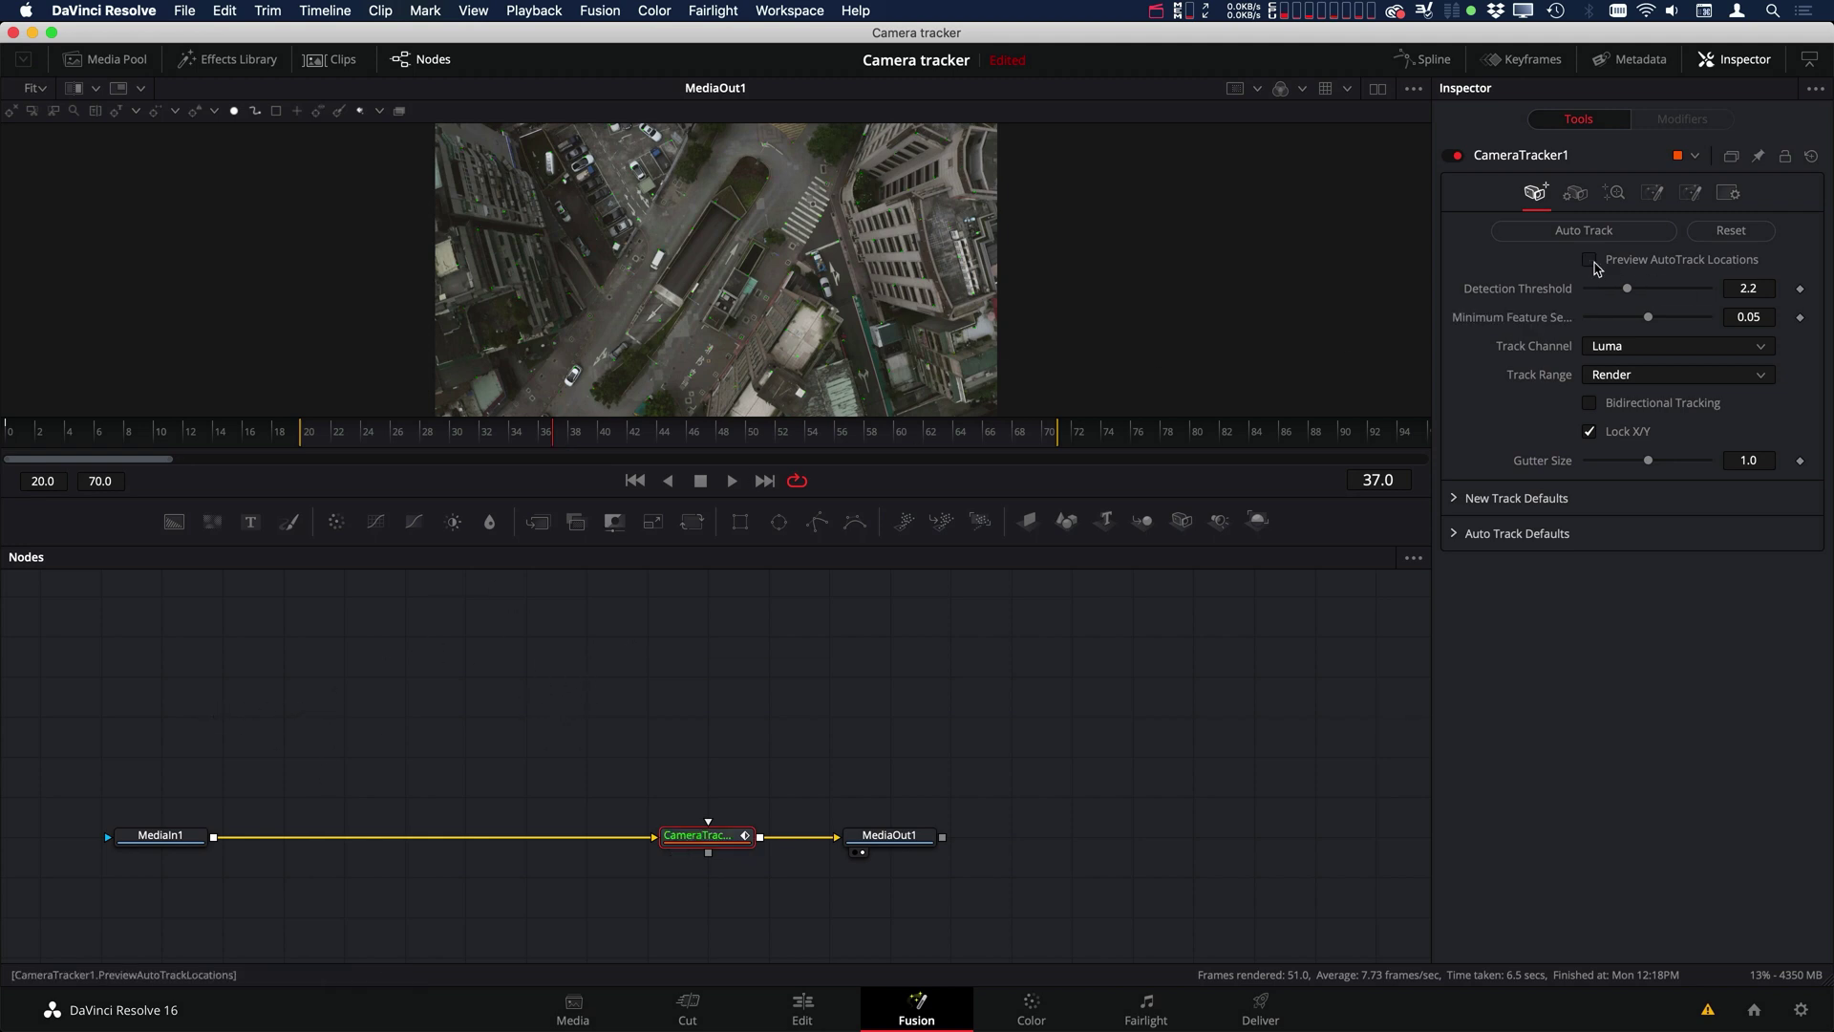
key(shift+space)
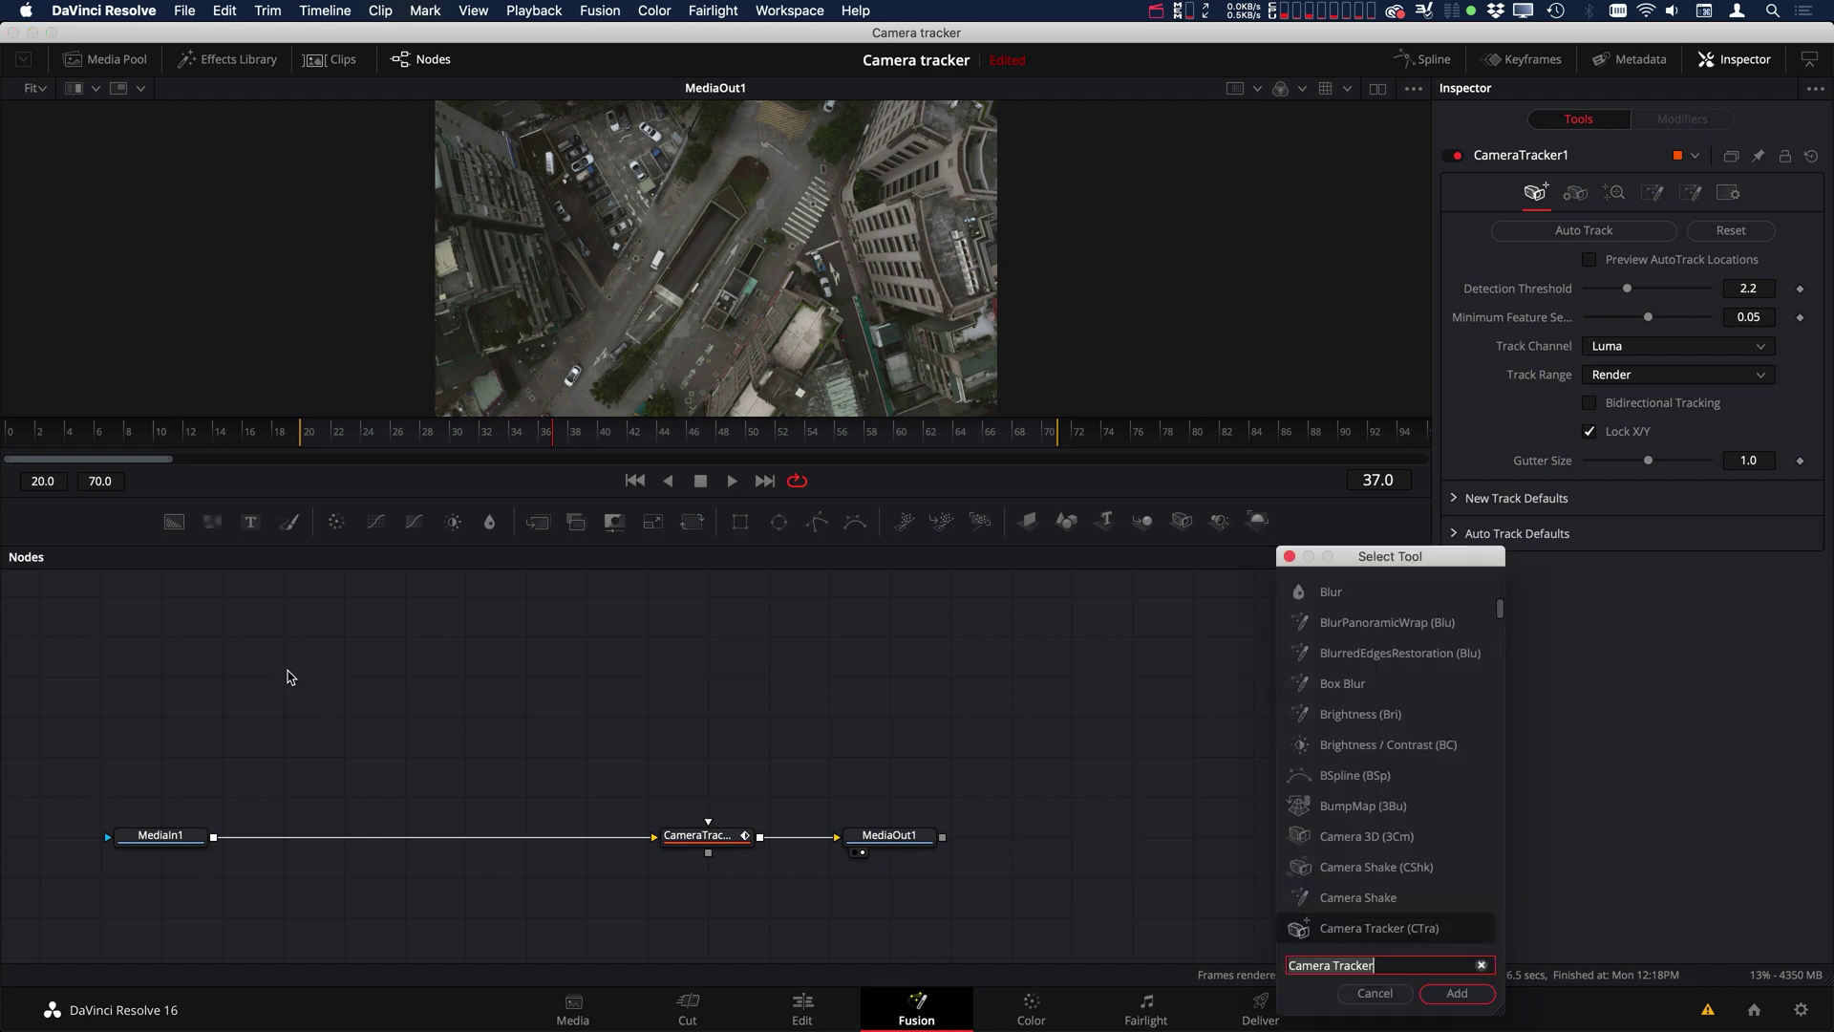
text(tracker)
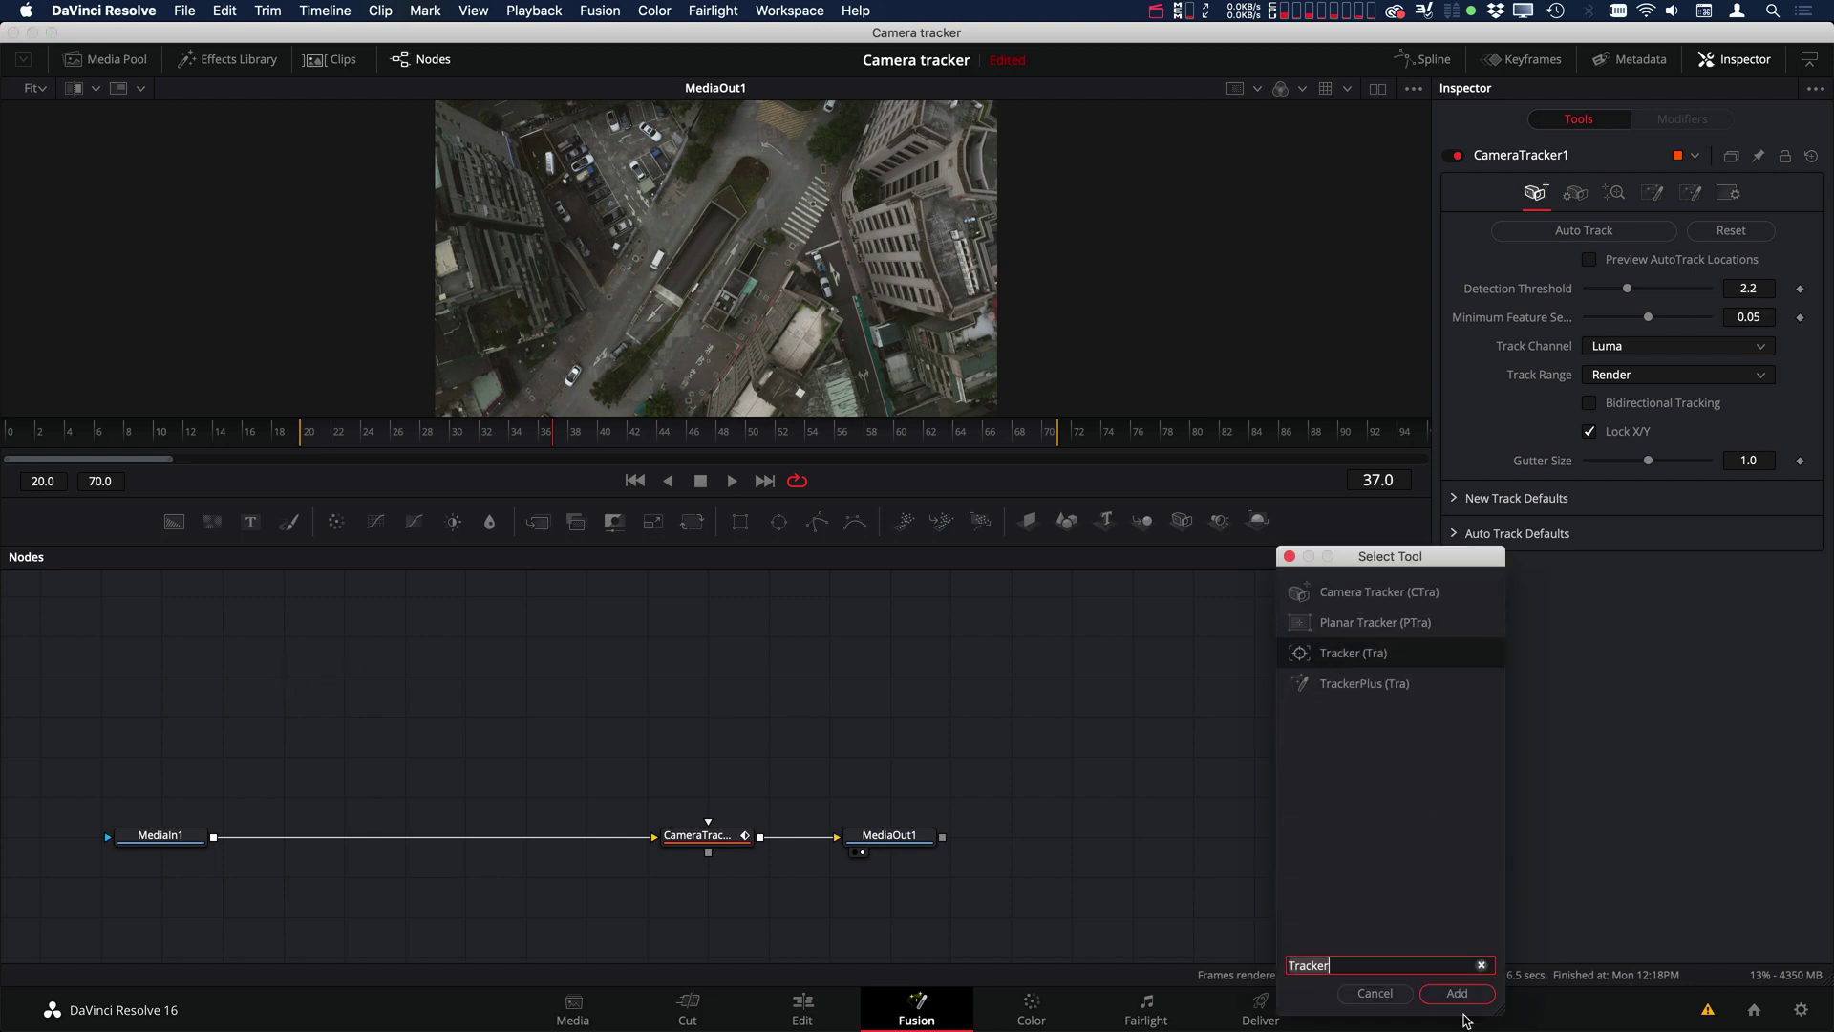
click(1458, 994)
drag(213, 837, 241, 718)
key(1)
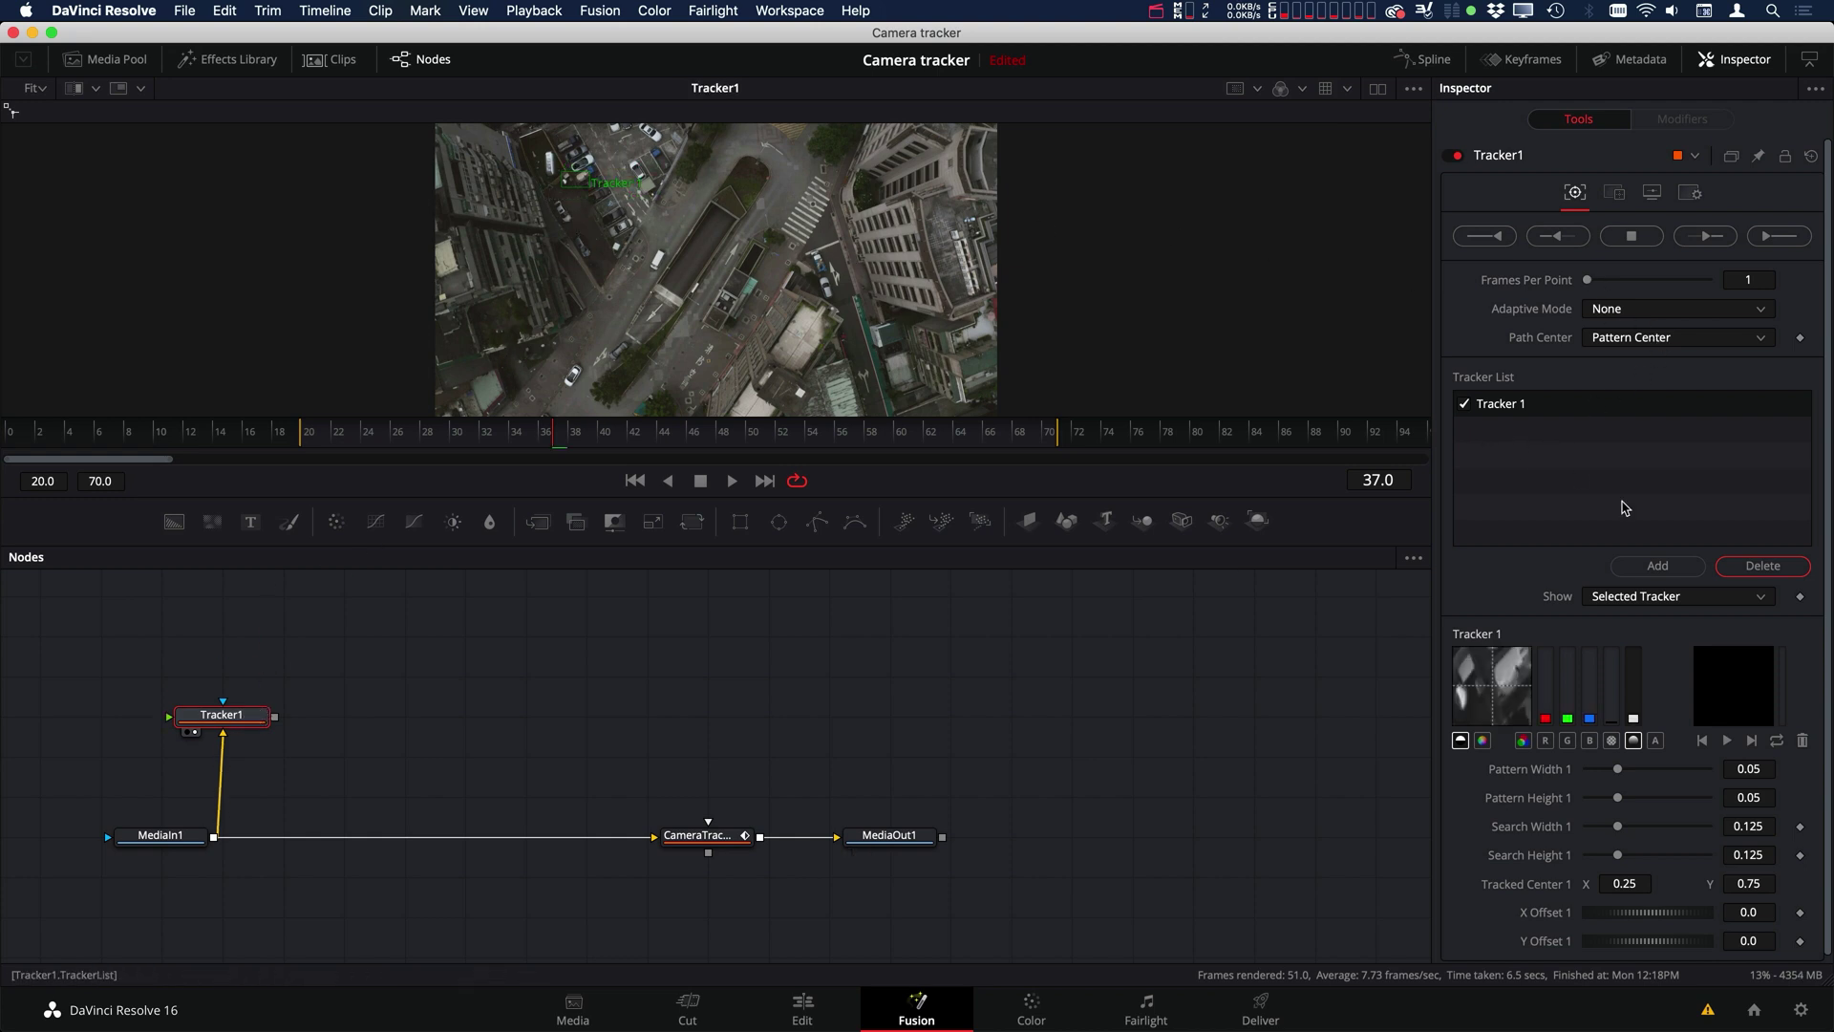
Add two more trackers, move Tracker 1 onto a ground feature, and shrink Tracker 3's boxes.
click(1660, 568)
click(1658, 566)
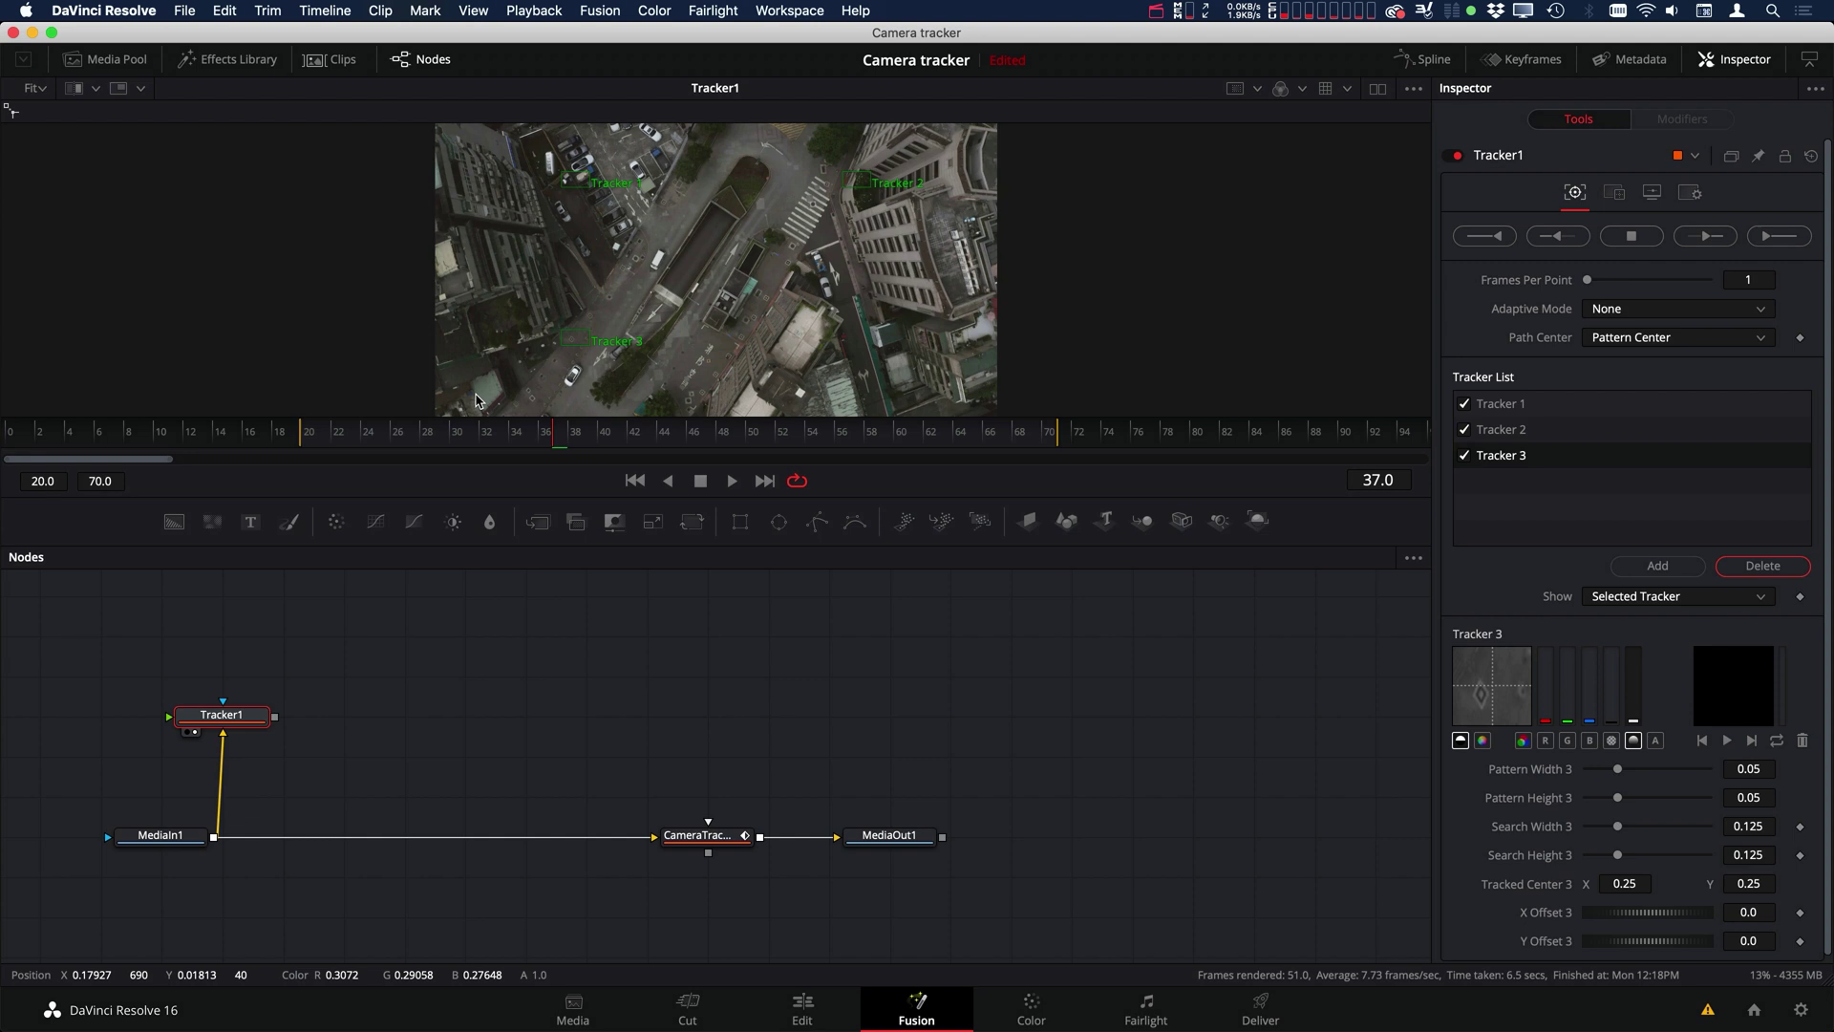
drag(576, 178, 671, 212)
click(573, 339)
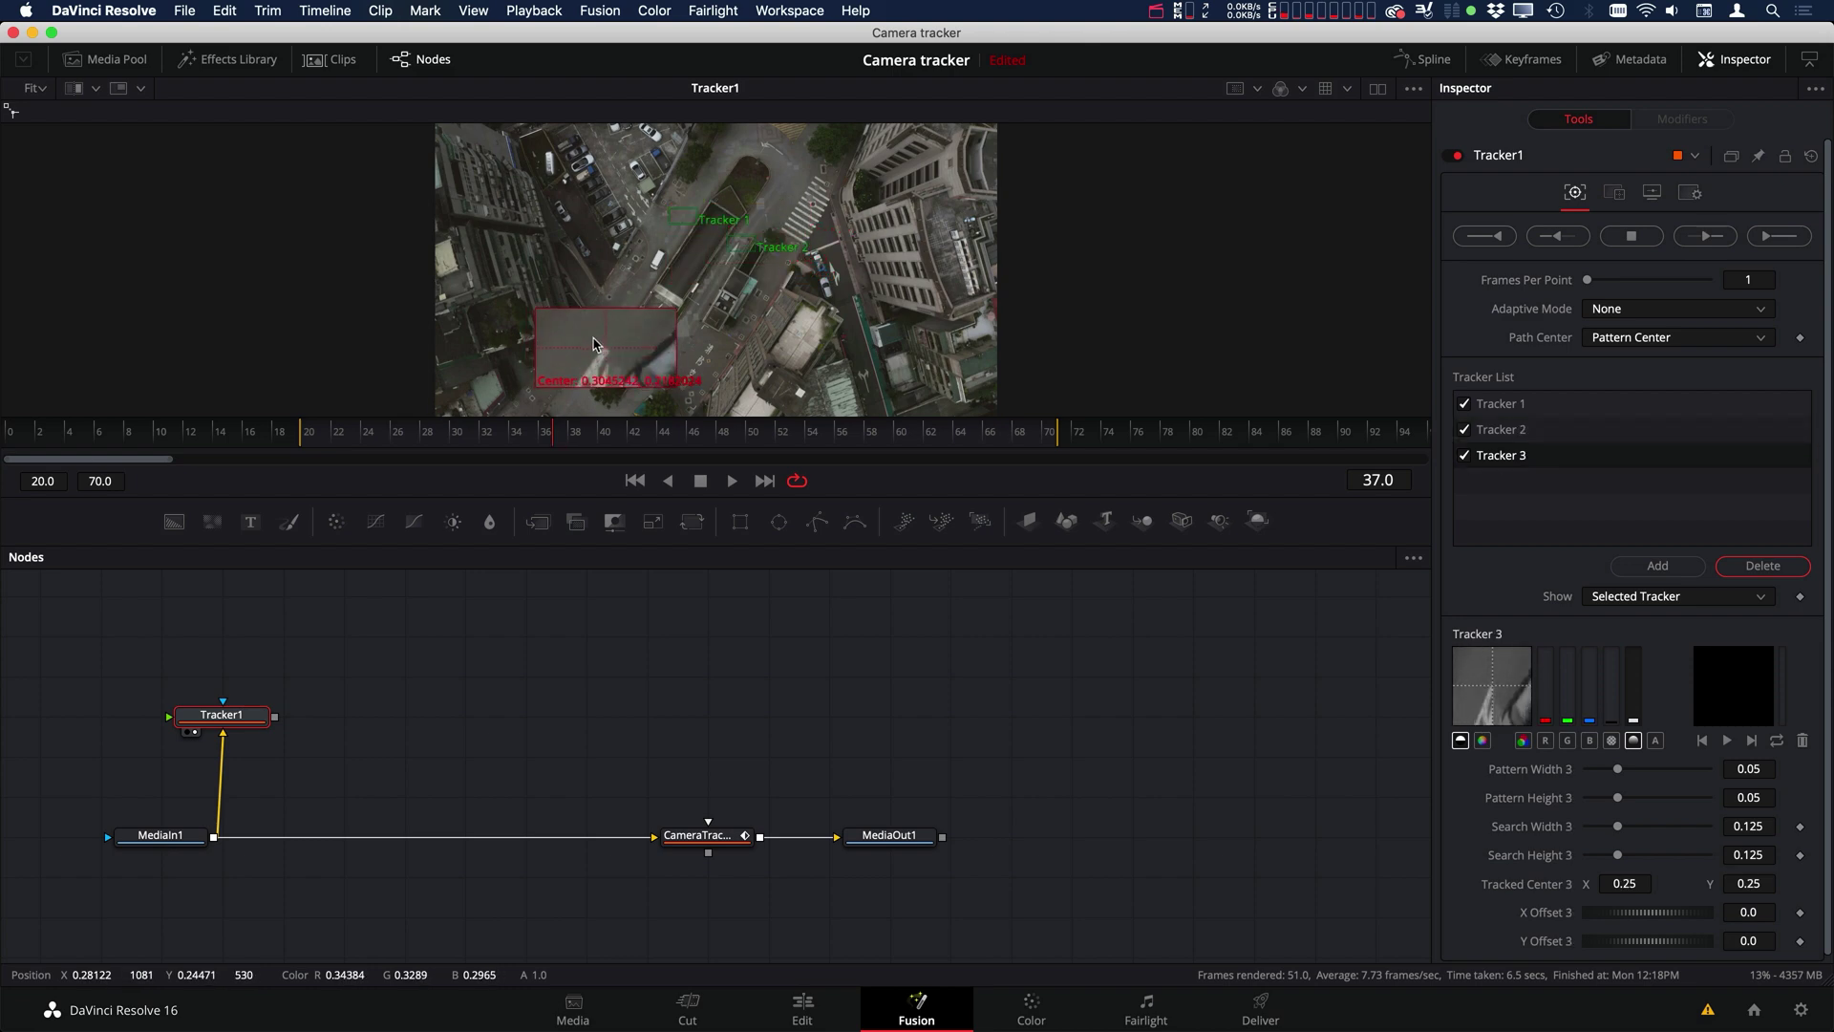
scroll(574, 339, up, 3)
drag(666, 270, 662, 268)
drag(781, 322, 716, 299)
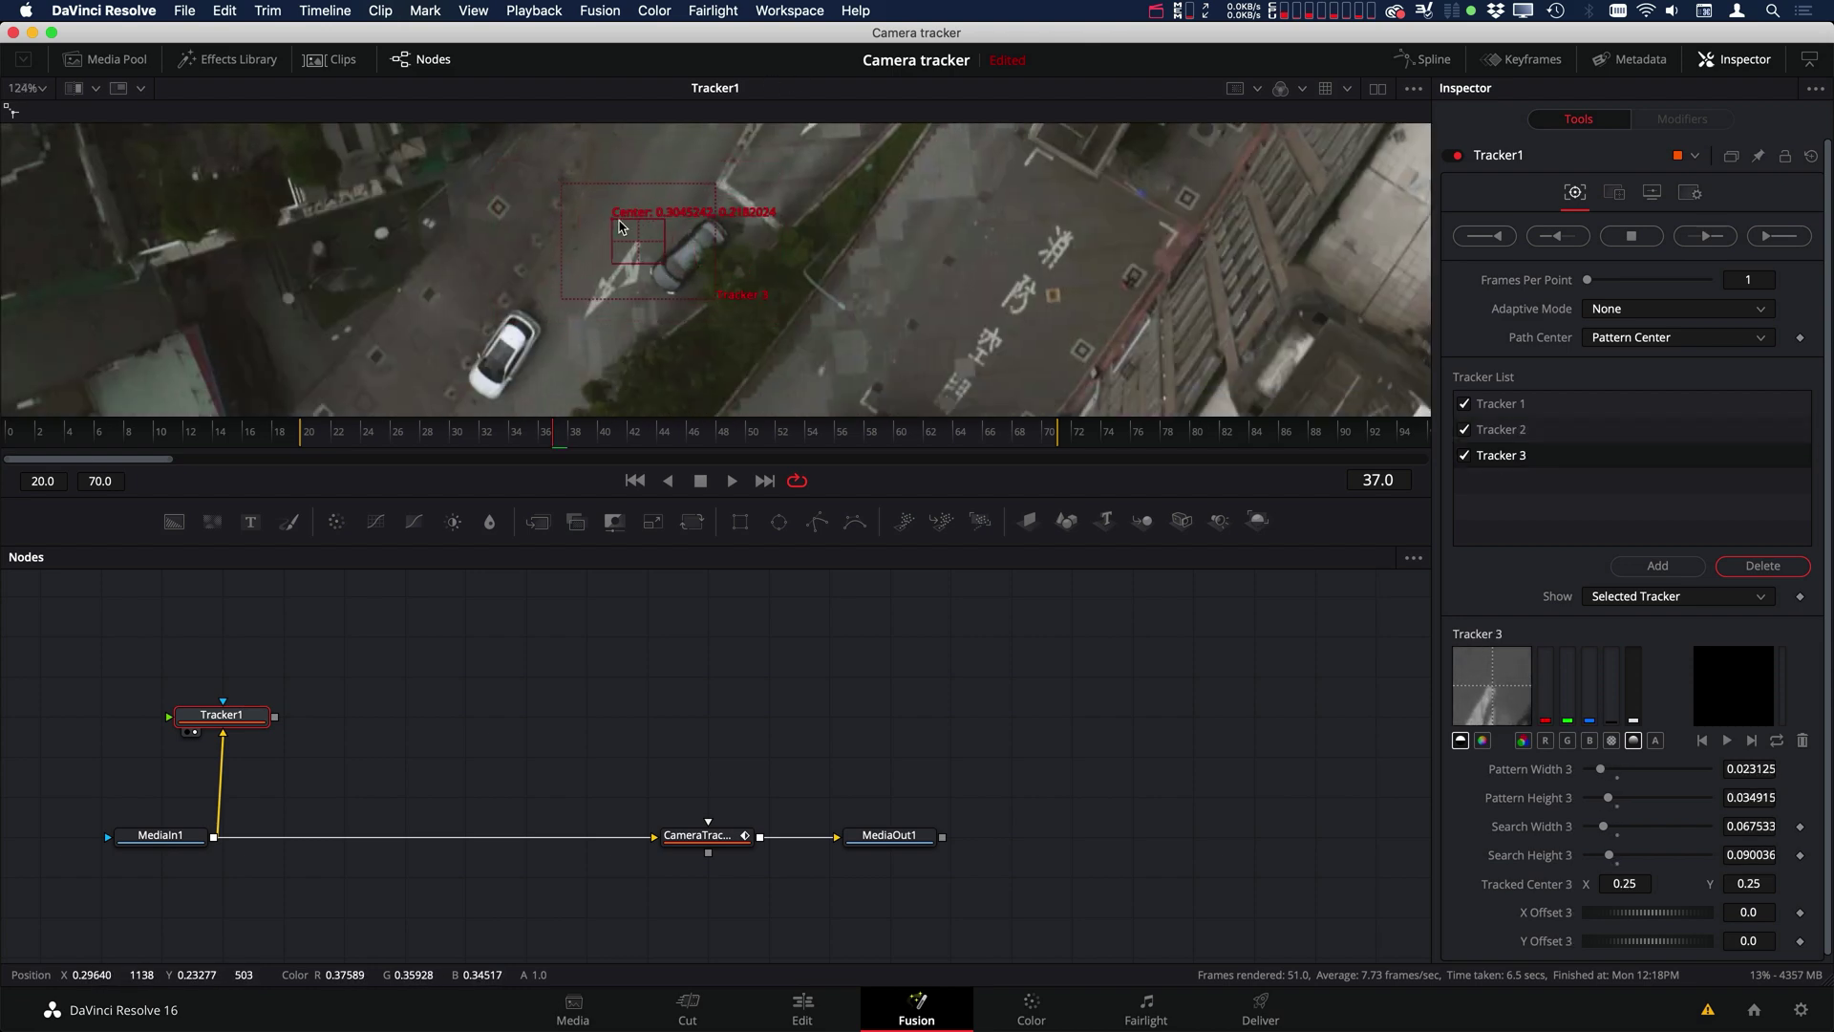
scroll(574, 268, up, 5)
scroll(573, 268, left, 5)
Resize Tracker 2's tracking box and Tracker 1's search area around their features.
click(592, 322)
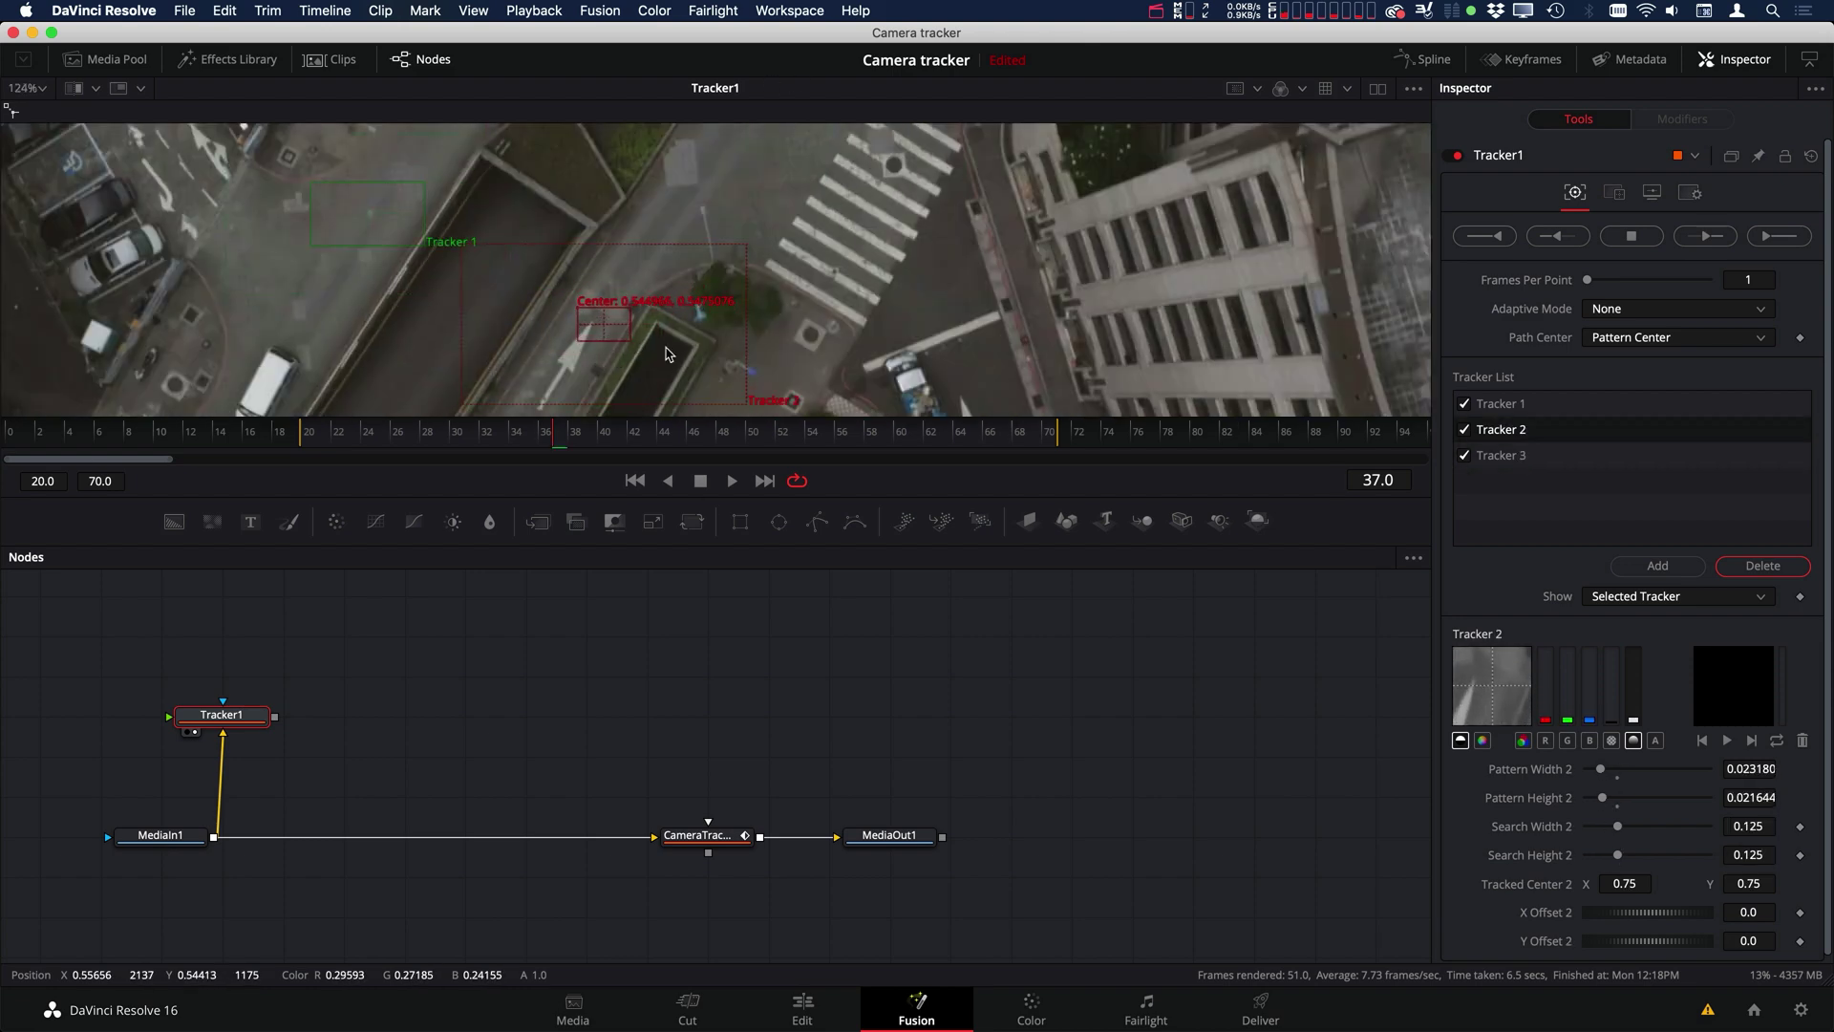
drag(631, 355, 621, 342)
scroll(322, 218, left, 4)
click(478, 306)
drag(497, 387, 496, 374)
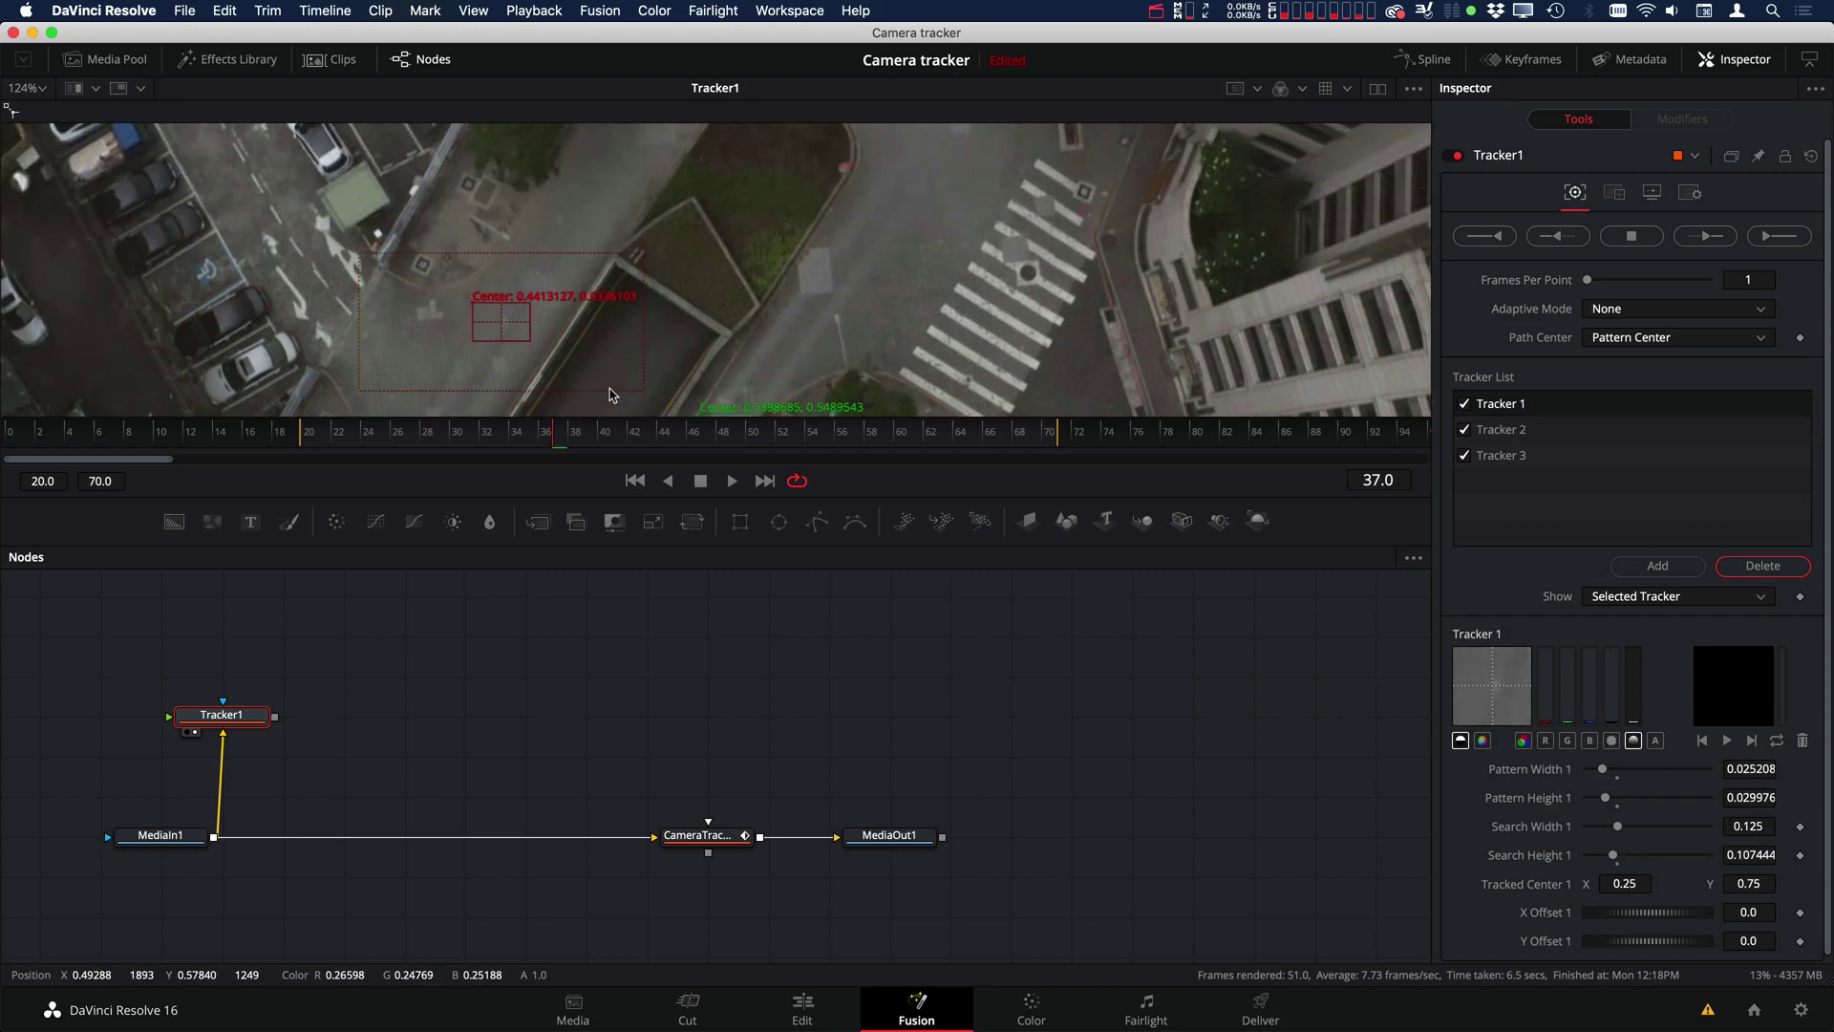
drag(361, 320, 476, 308)
scroll(574, 291, down, 6)
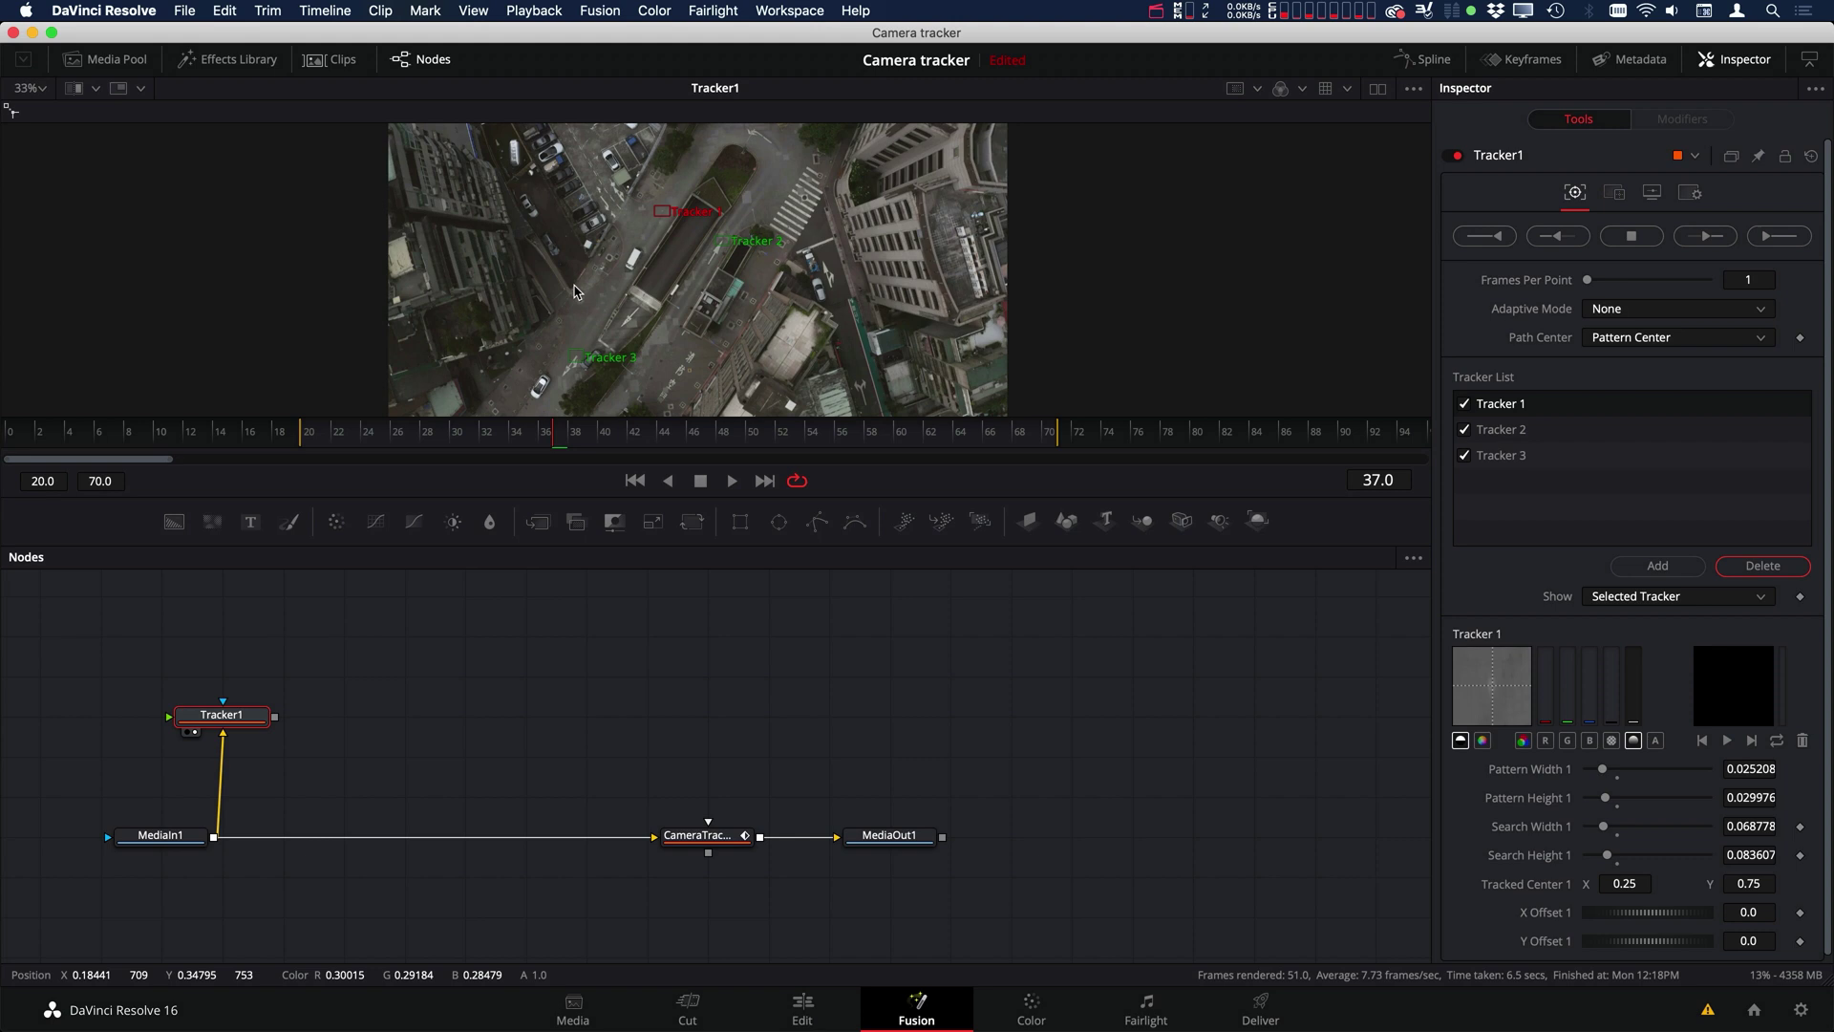
Track the three points backward and then forward from frame 37.
click(1557, 236)
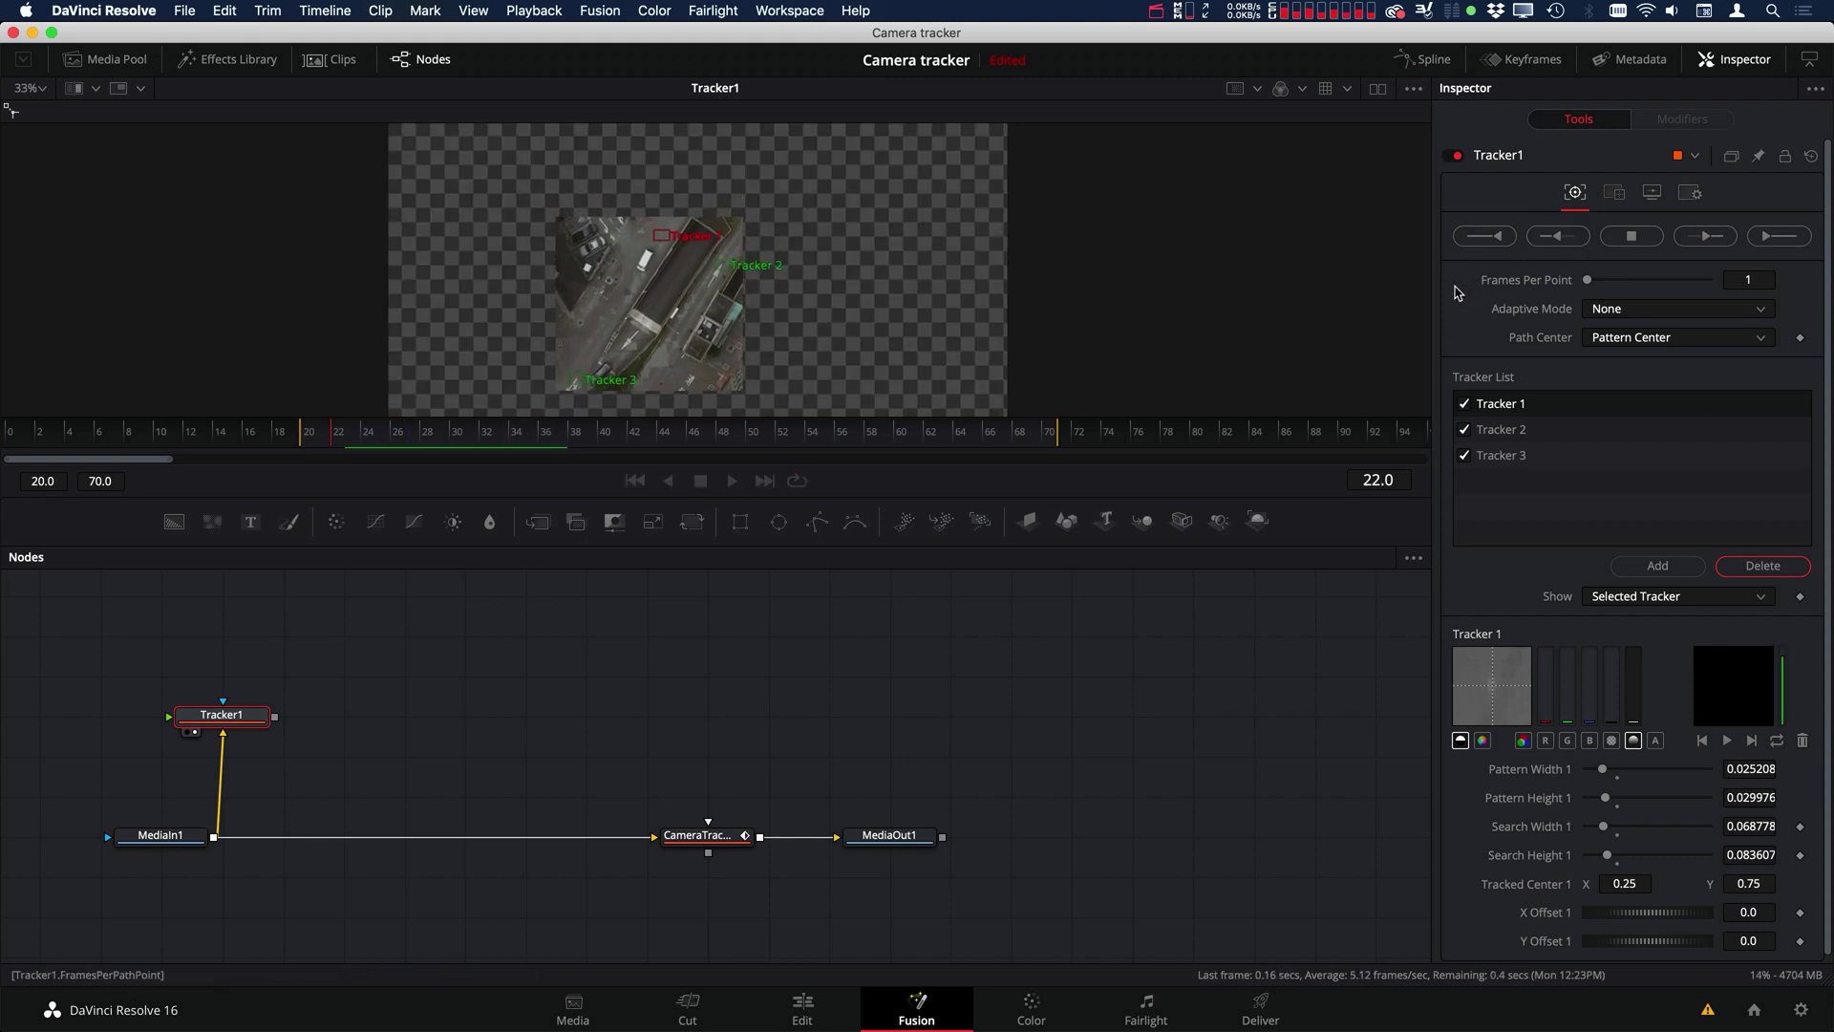
click(1089, 622)
click(1705, 236)
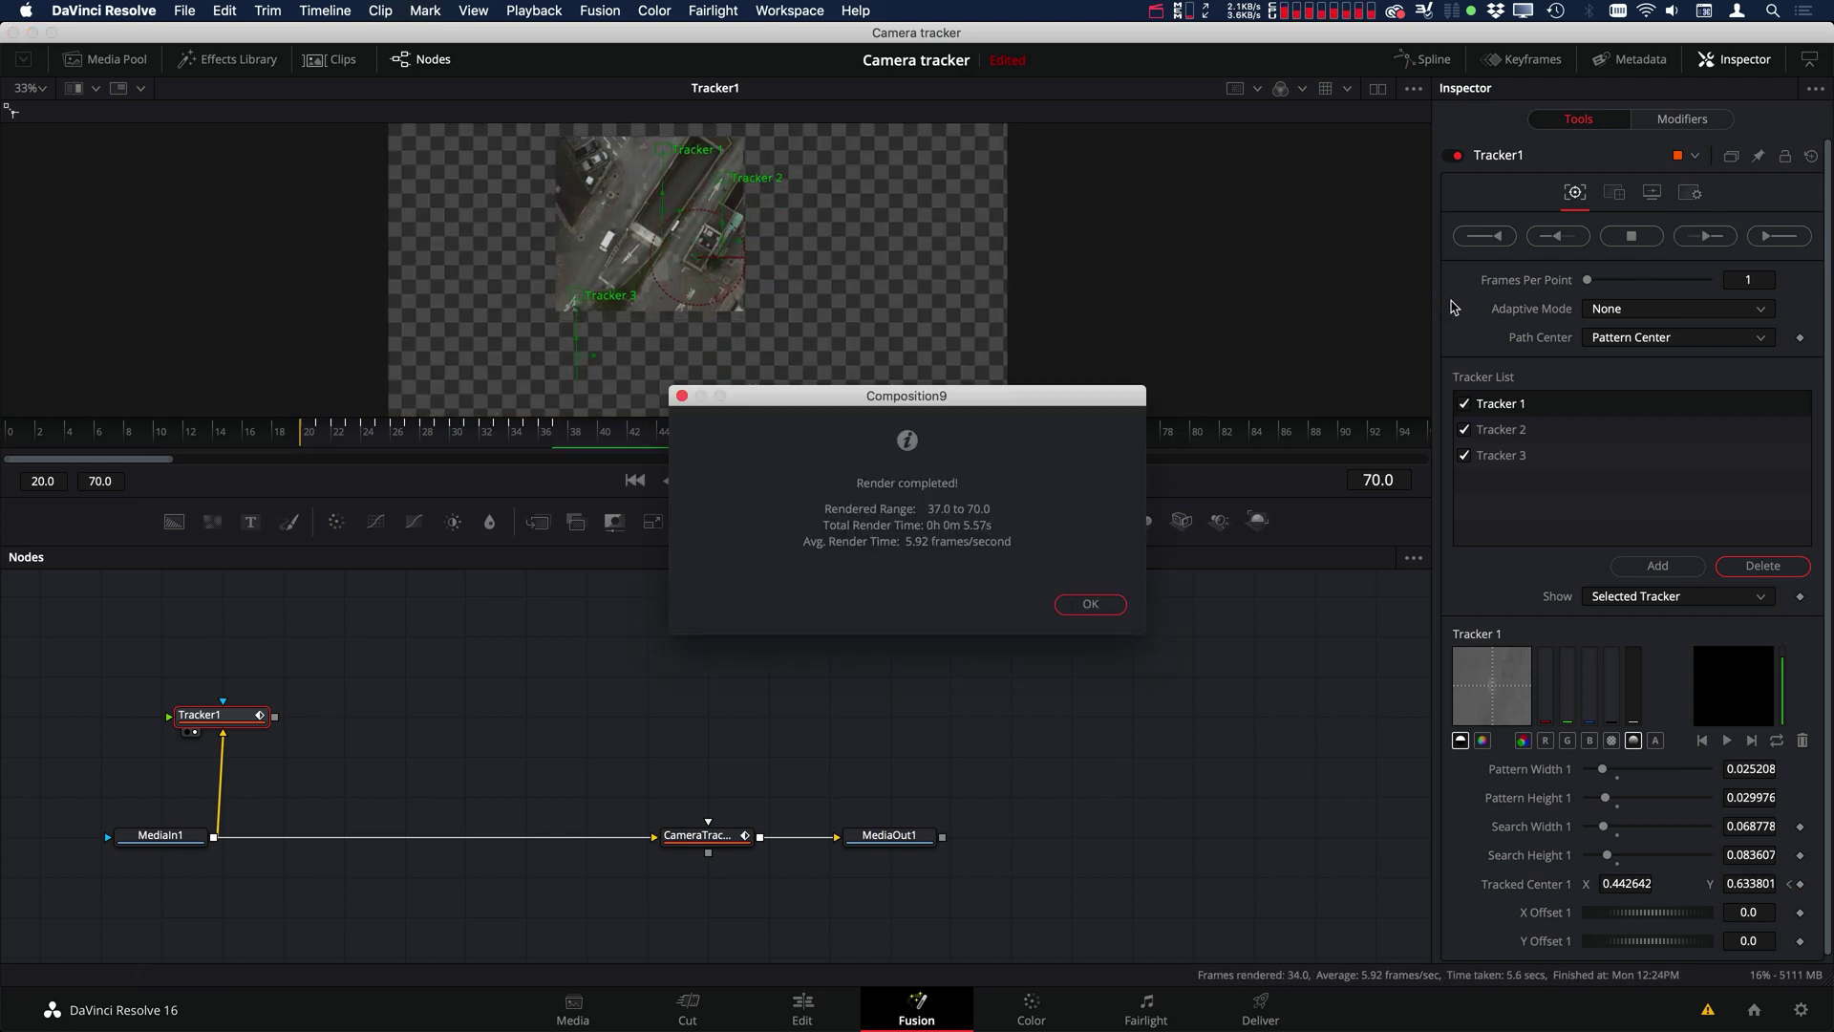
click(1089, 603)
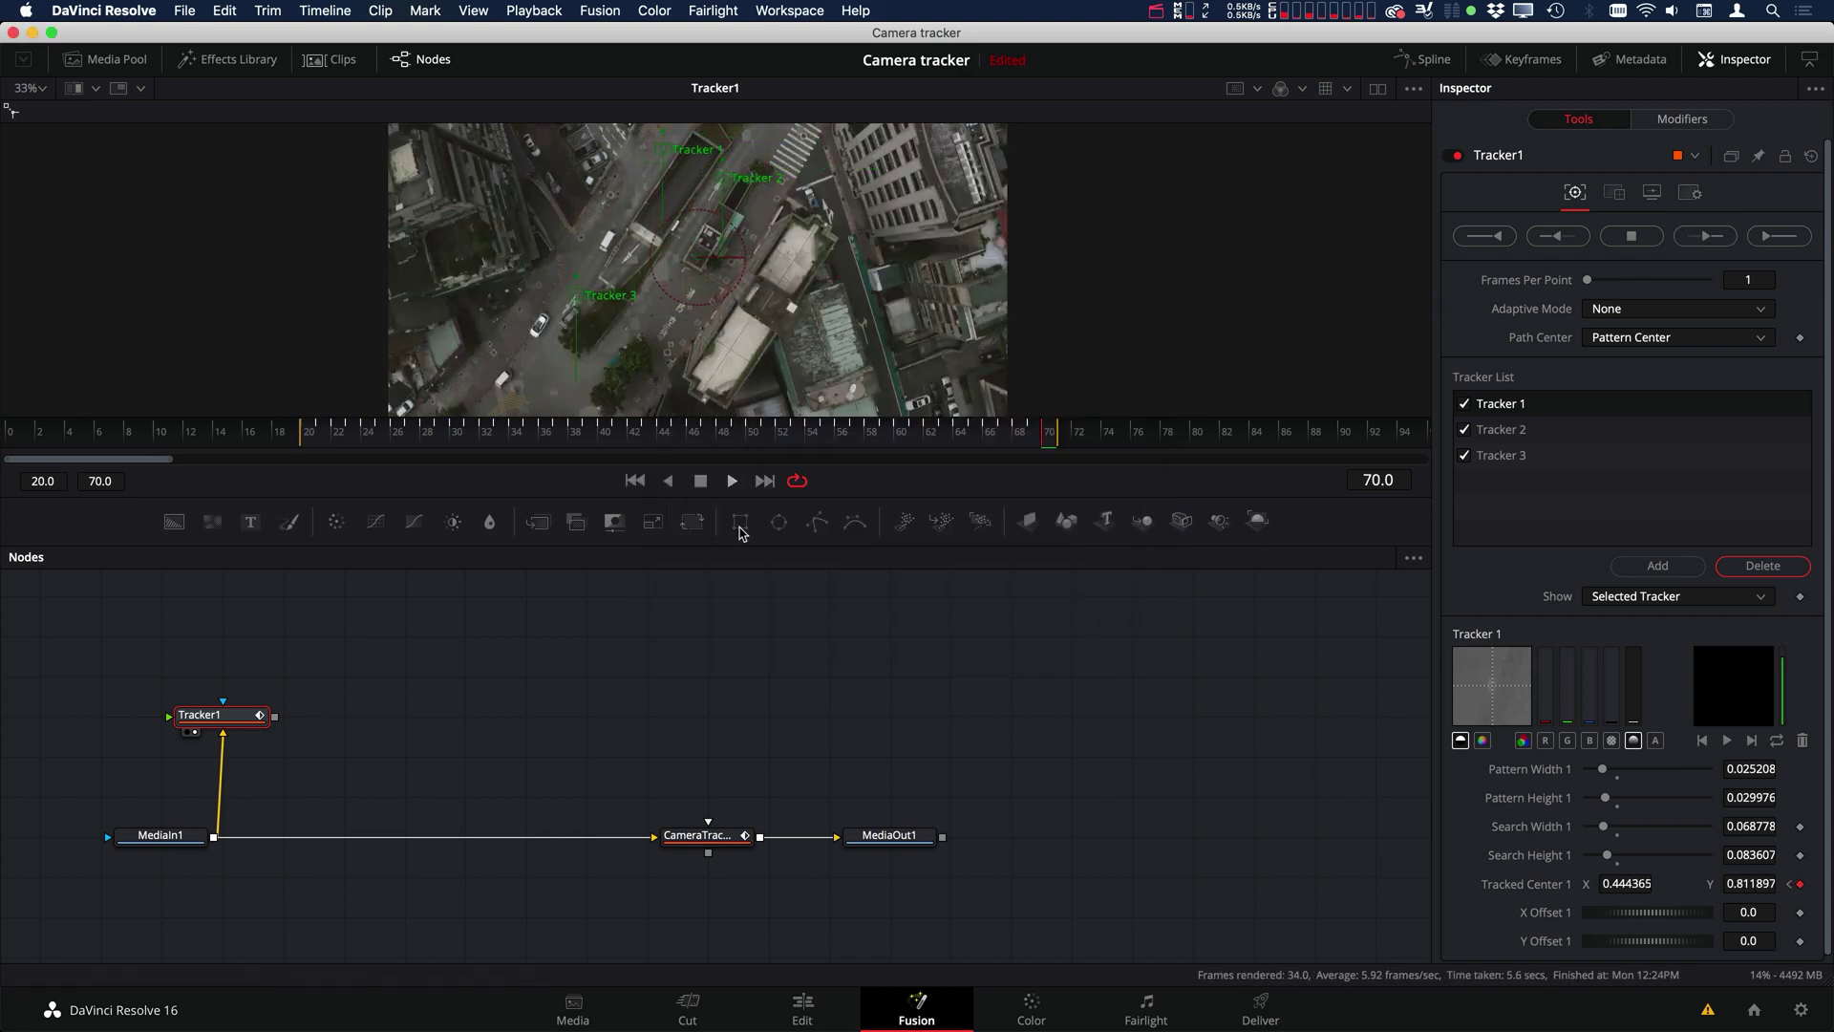
Add Ellipse1, Background1 and three Transform nodes, feeding Background1 into each Transform.
drag(482, 733, 551, 772)
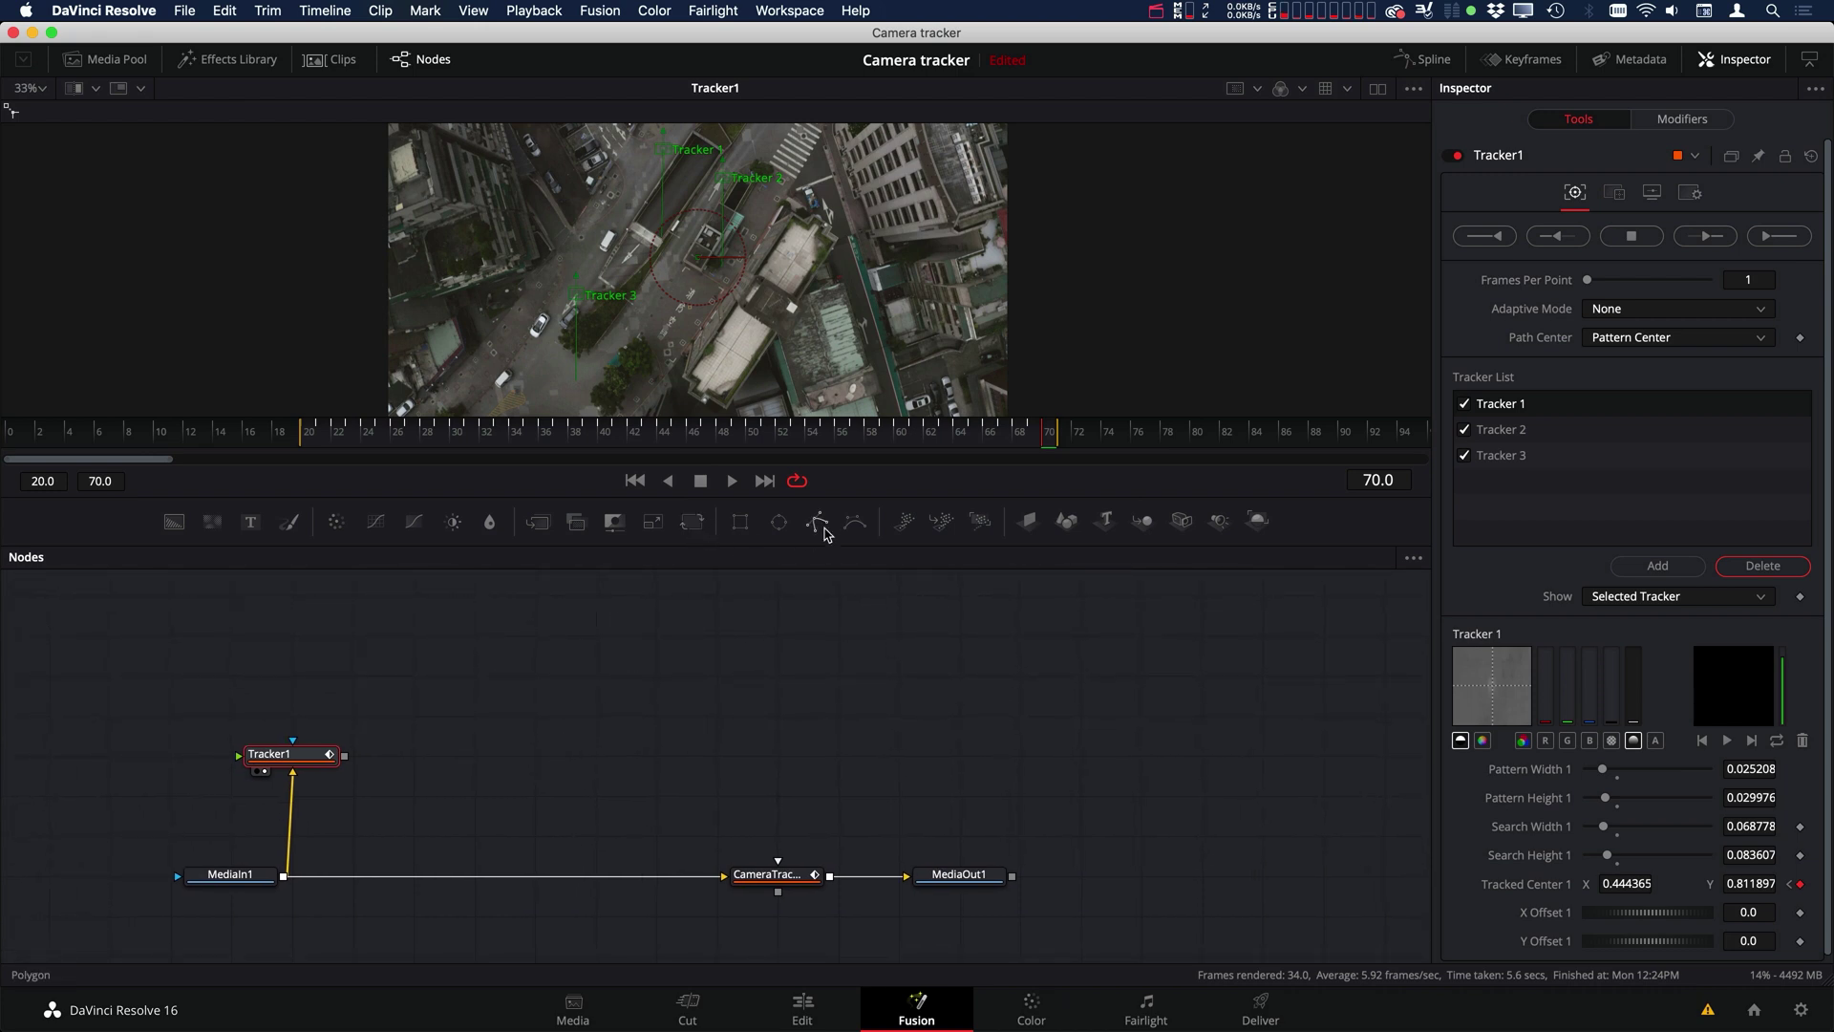
drag(779, 520, 541, 629)
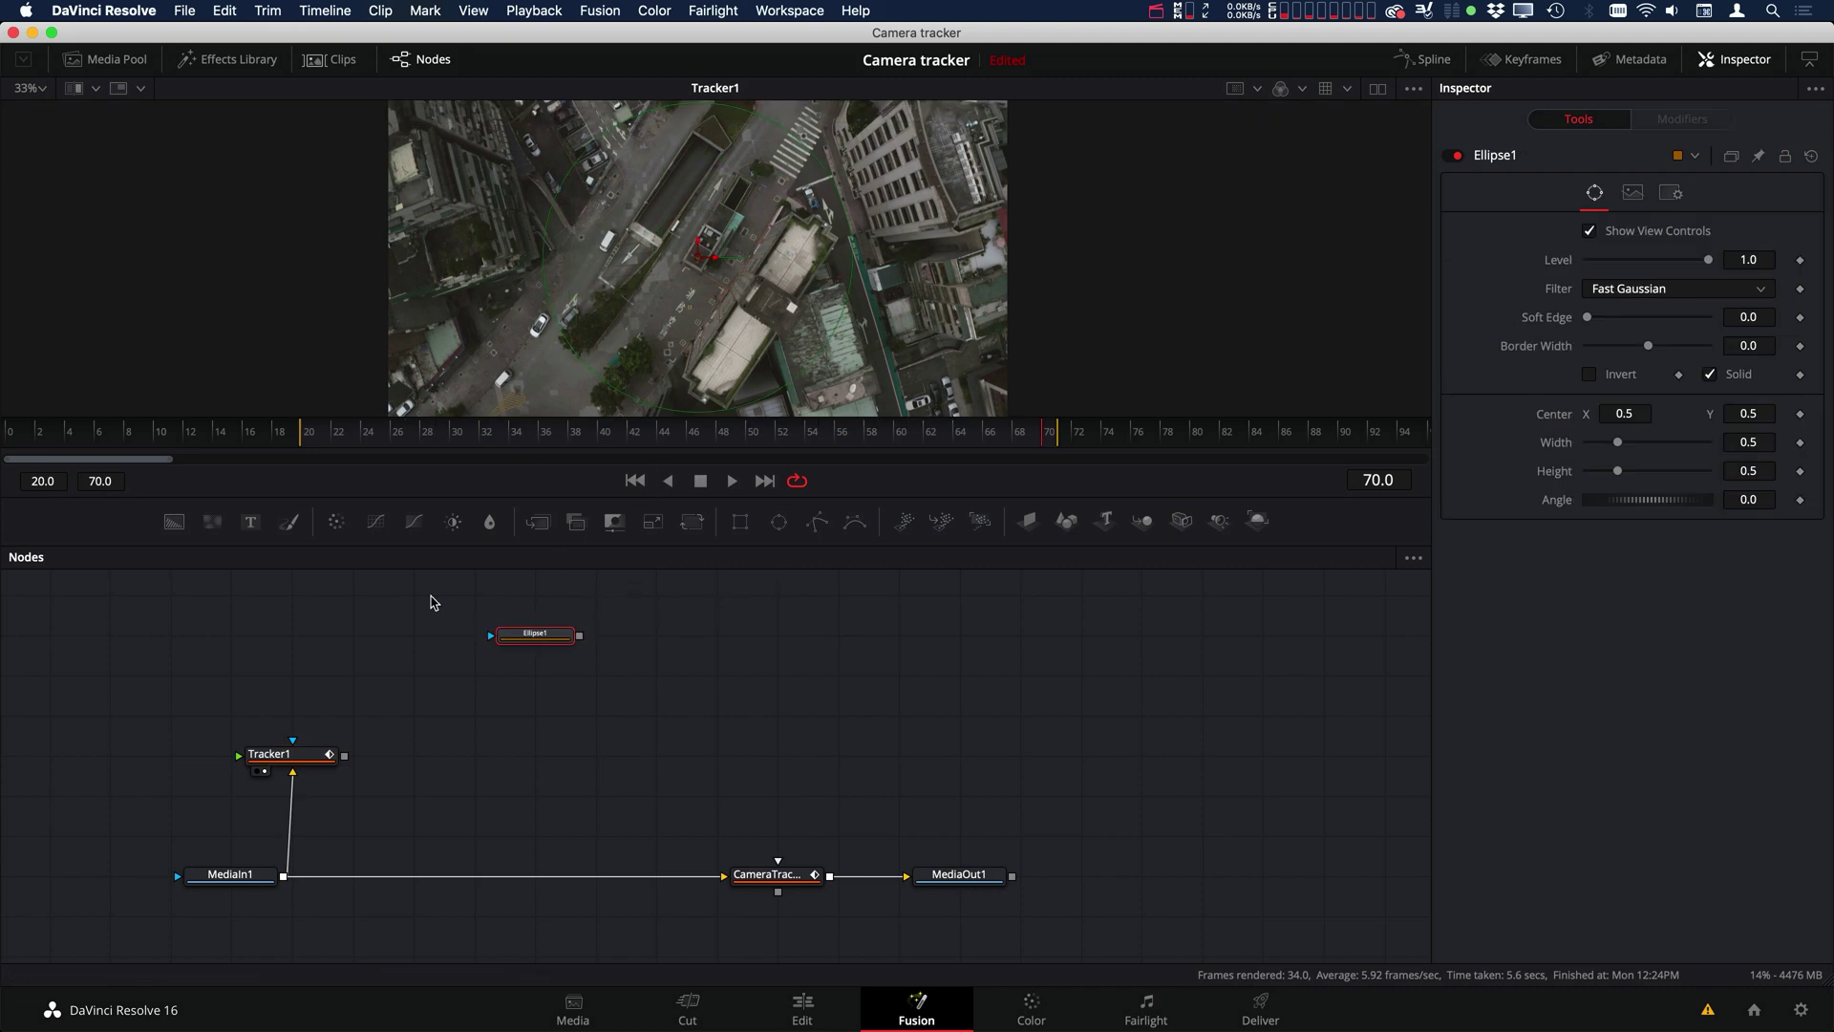
drag(174, 521, 556, 678)
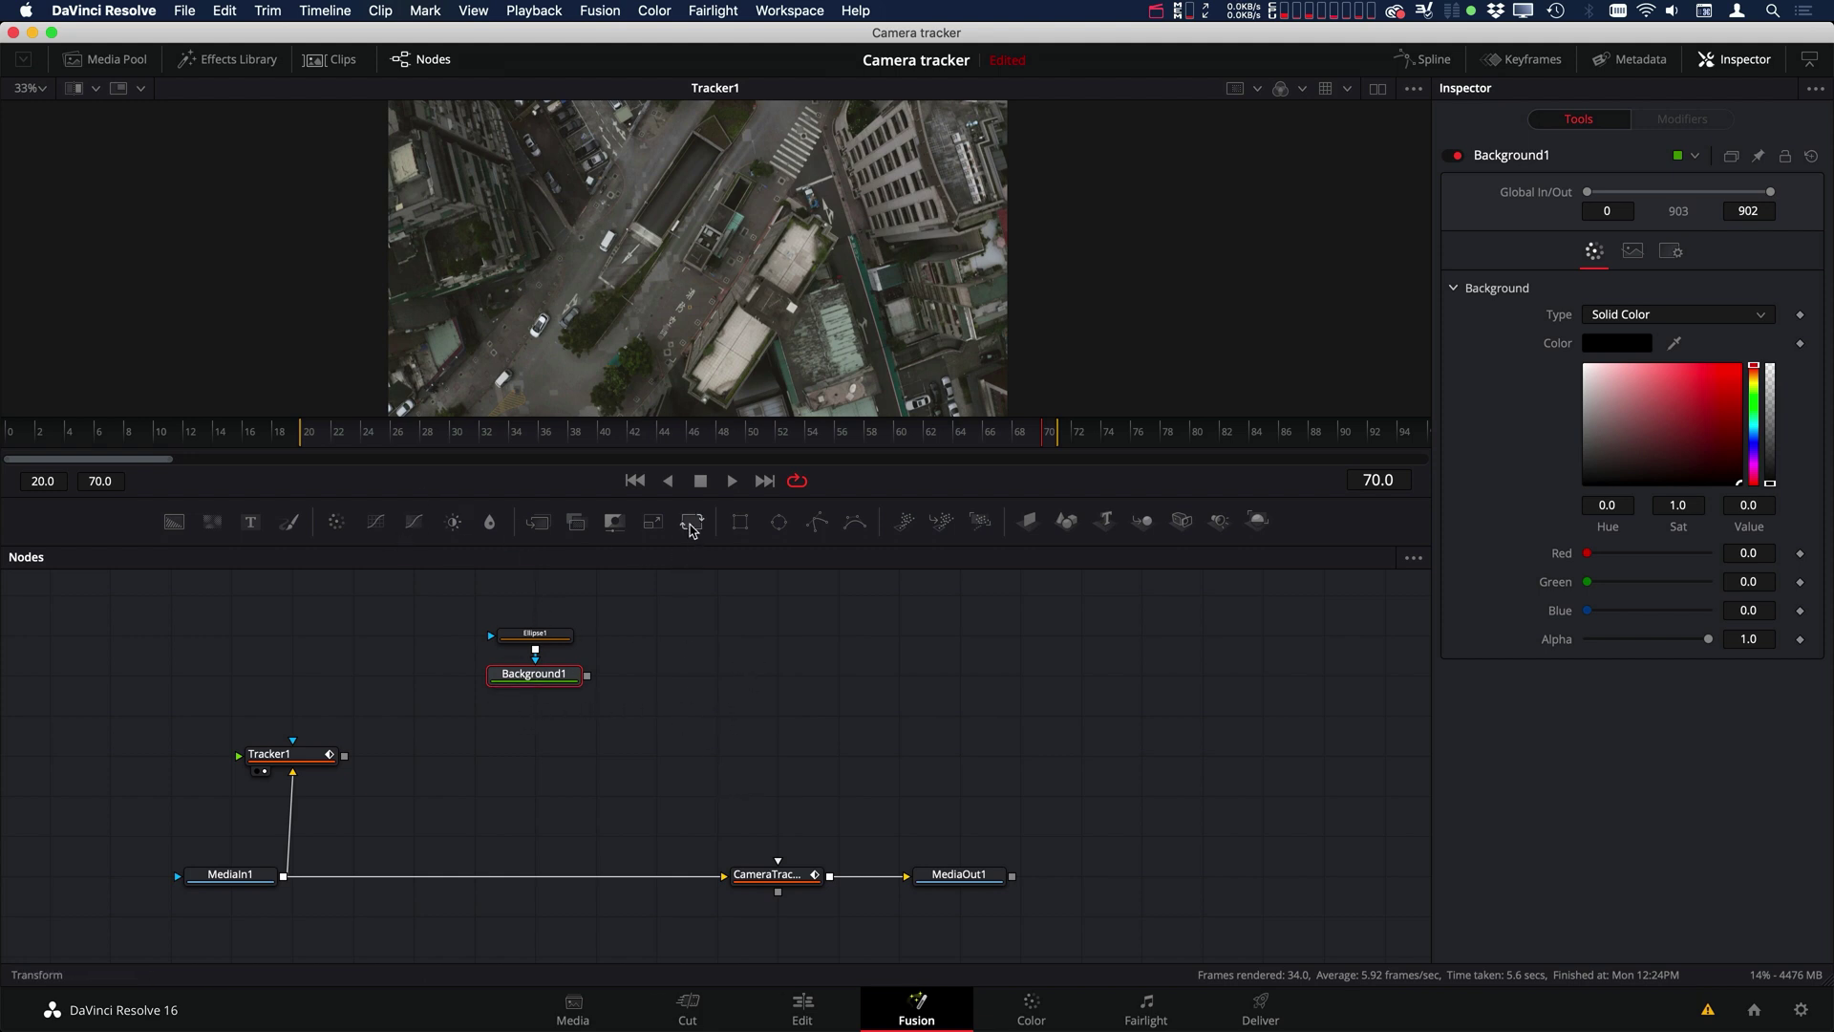
drag(691, 521, 420, 759)
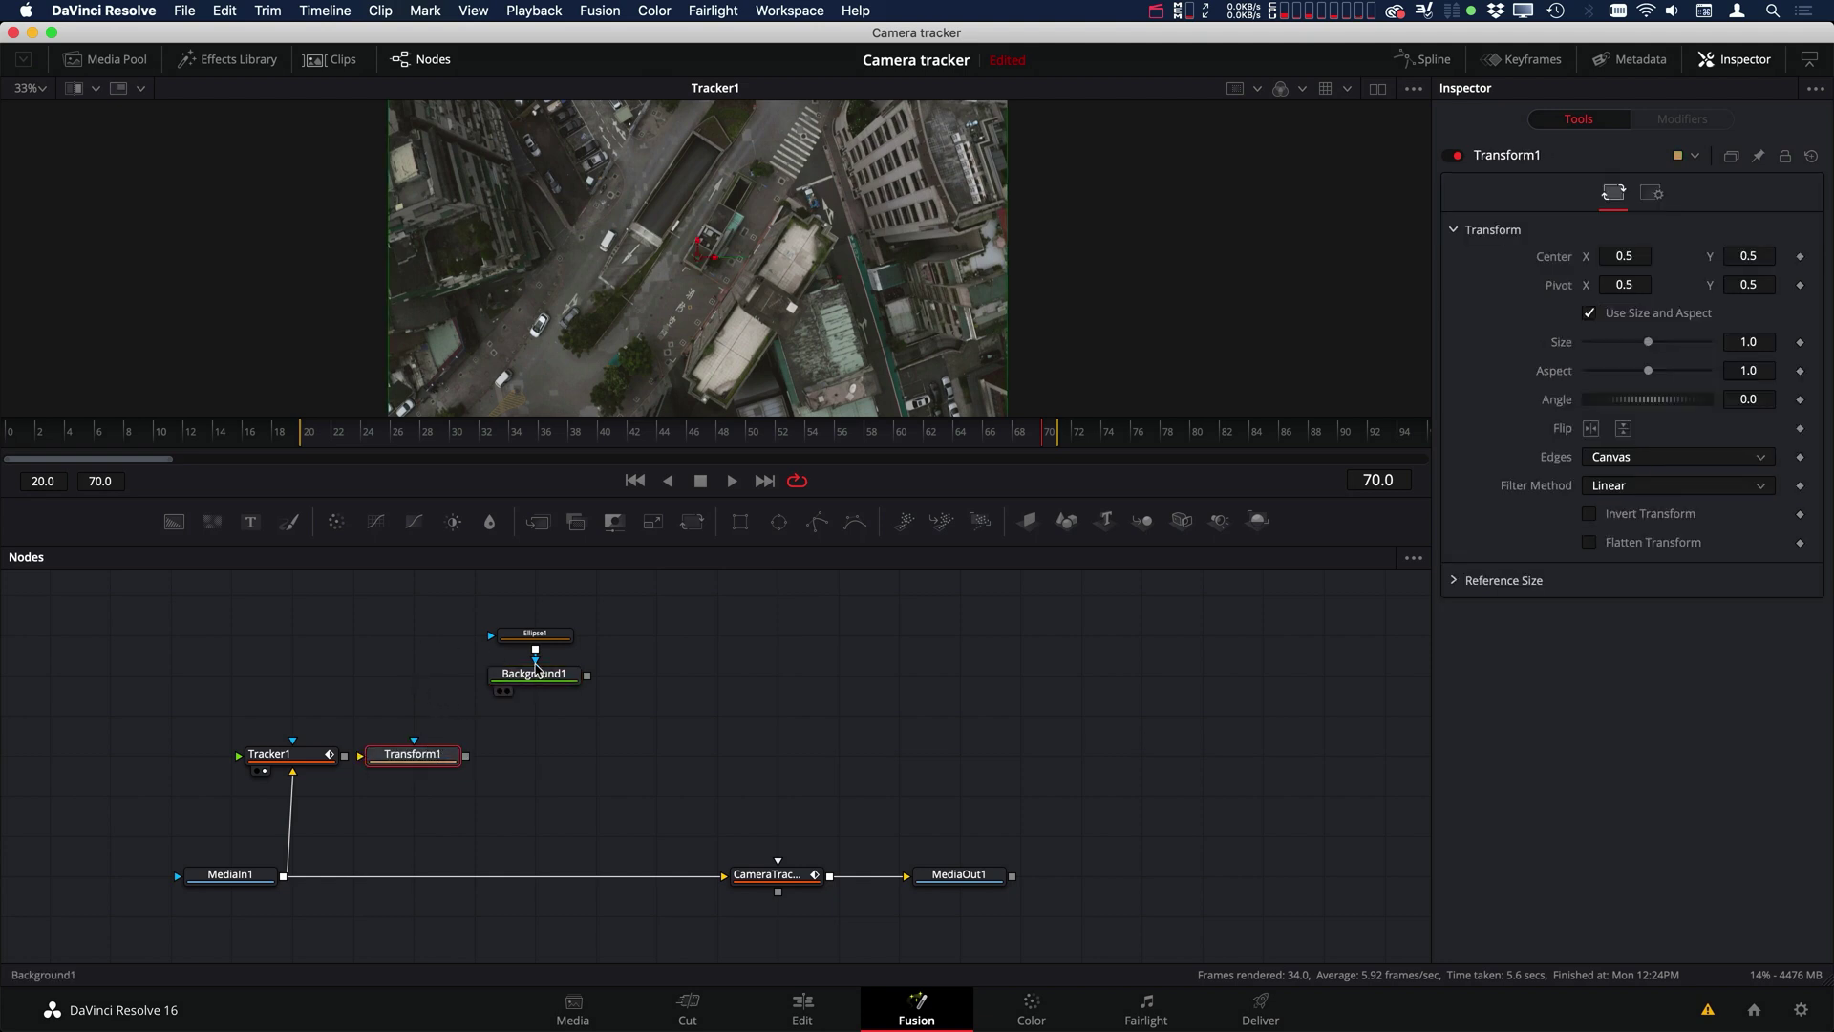
drag(694, 522, 534, 756)
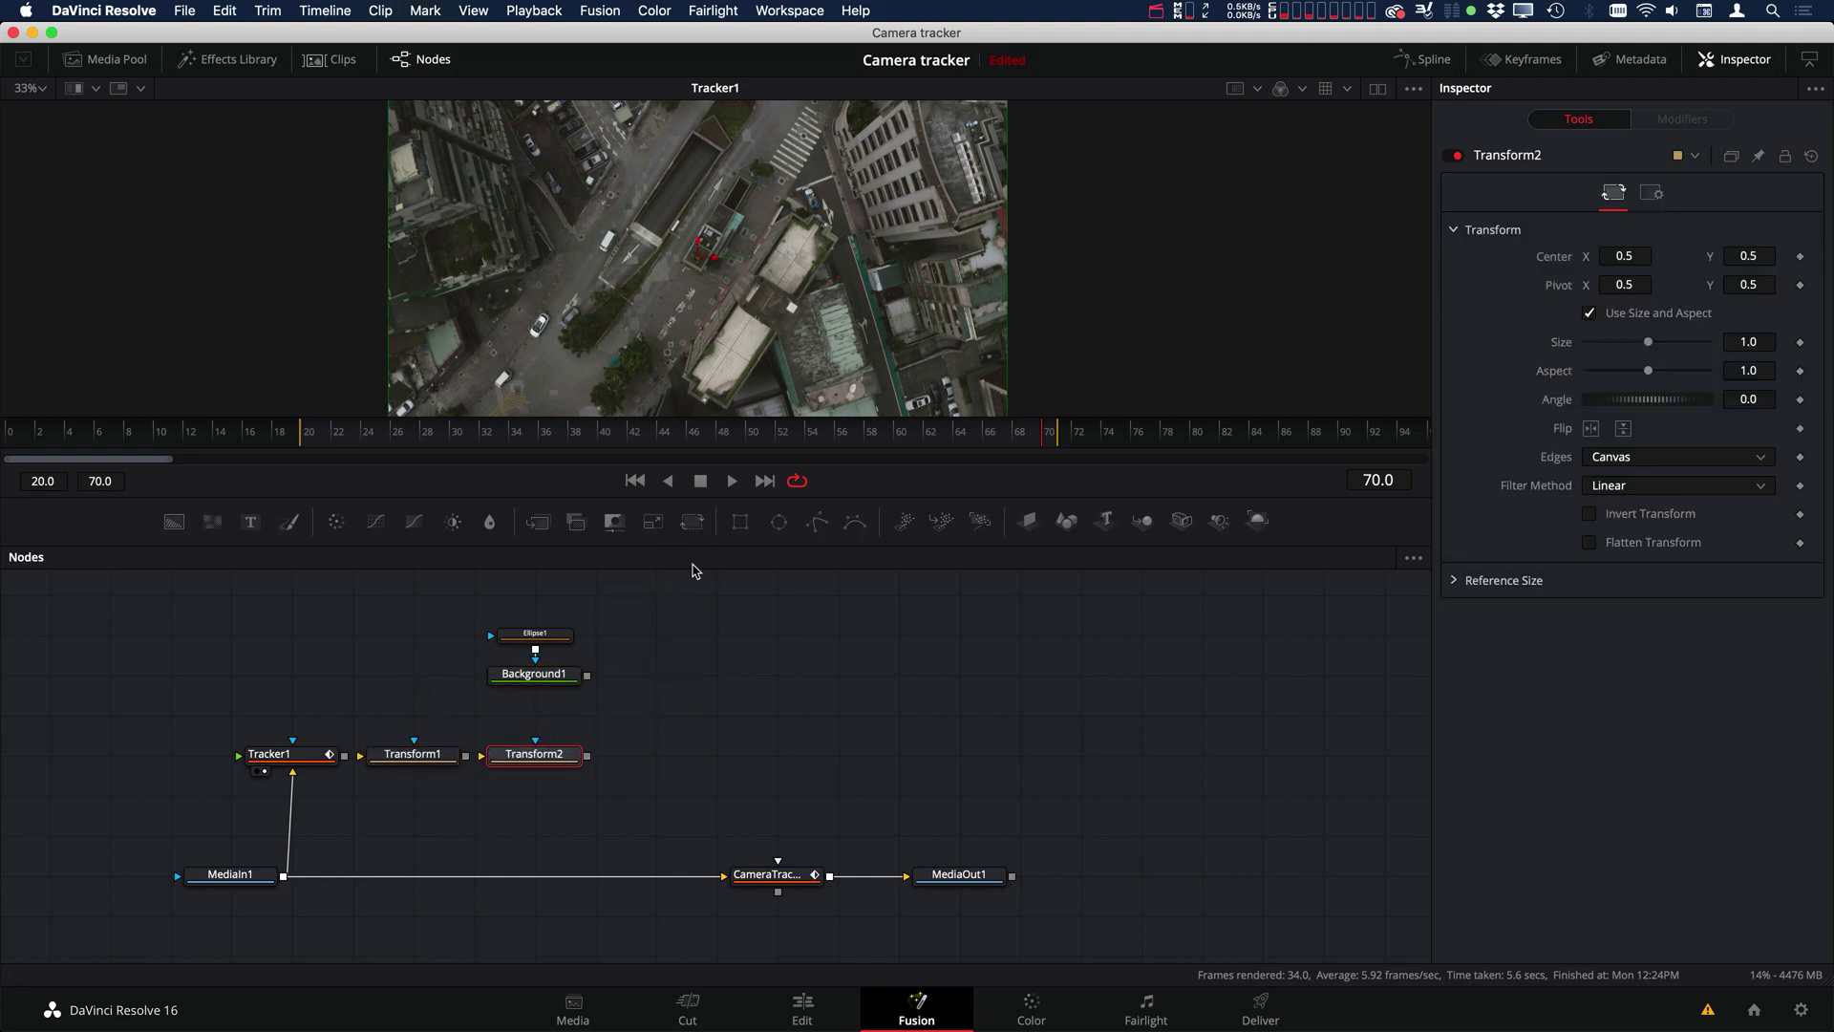
drag(692, 522, 656, 755)
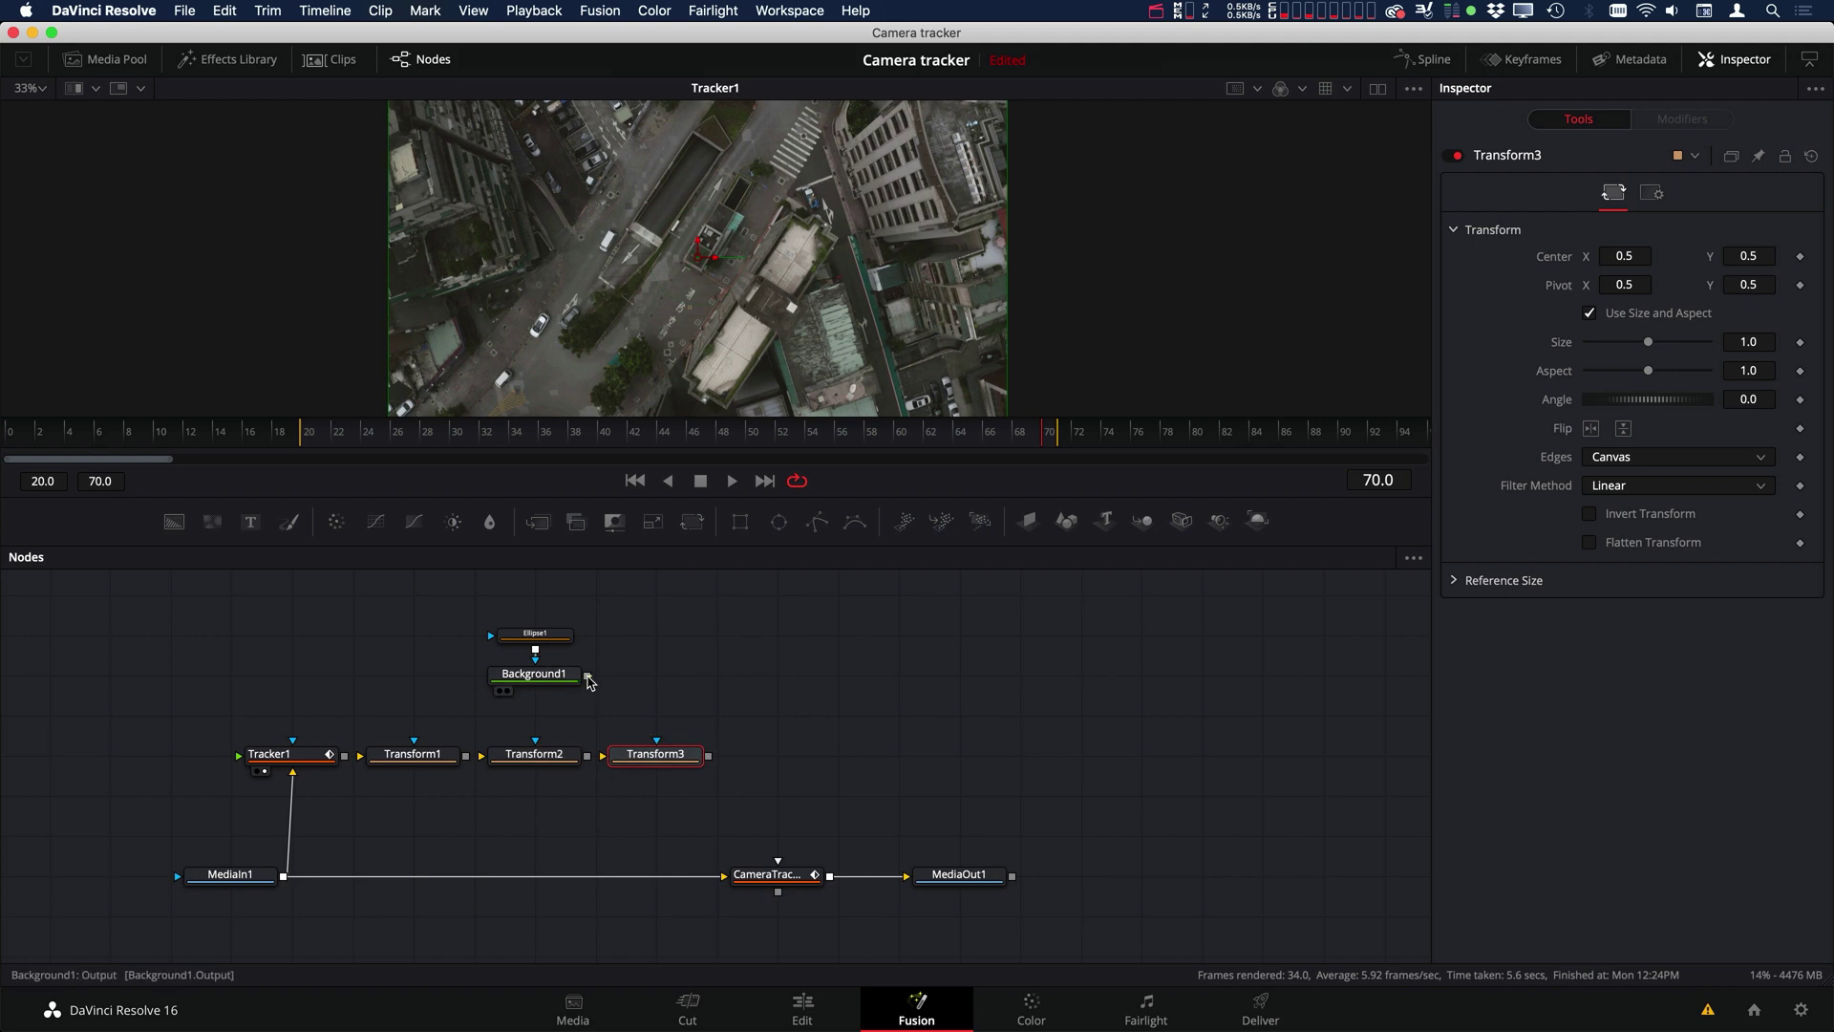
drag(587, 675, 413, 754)
drag(535, 693, 650, 755)
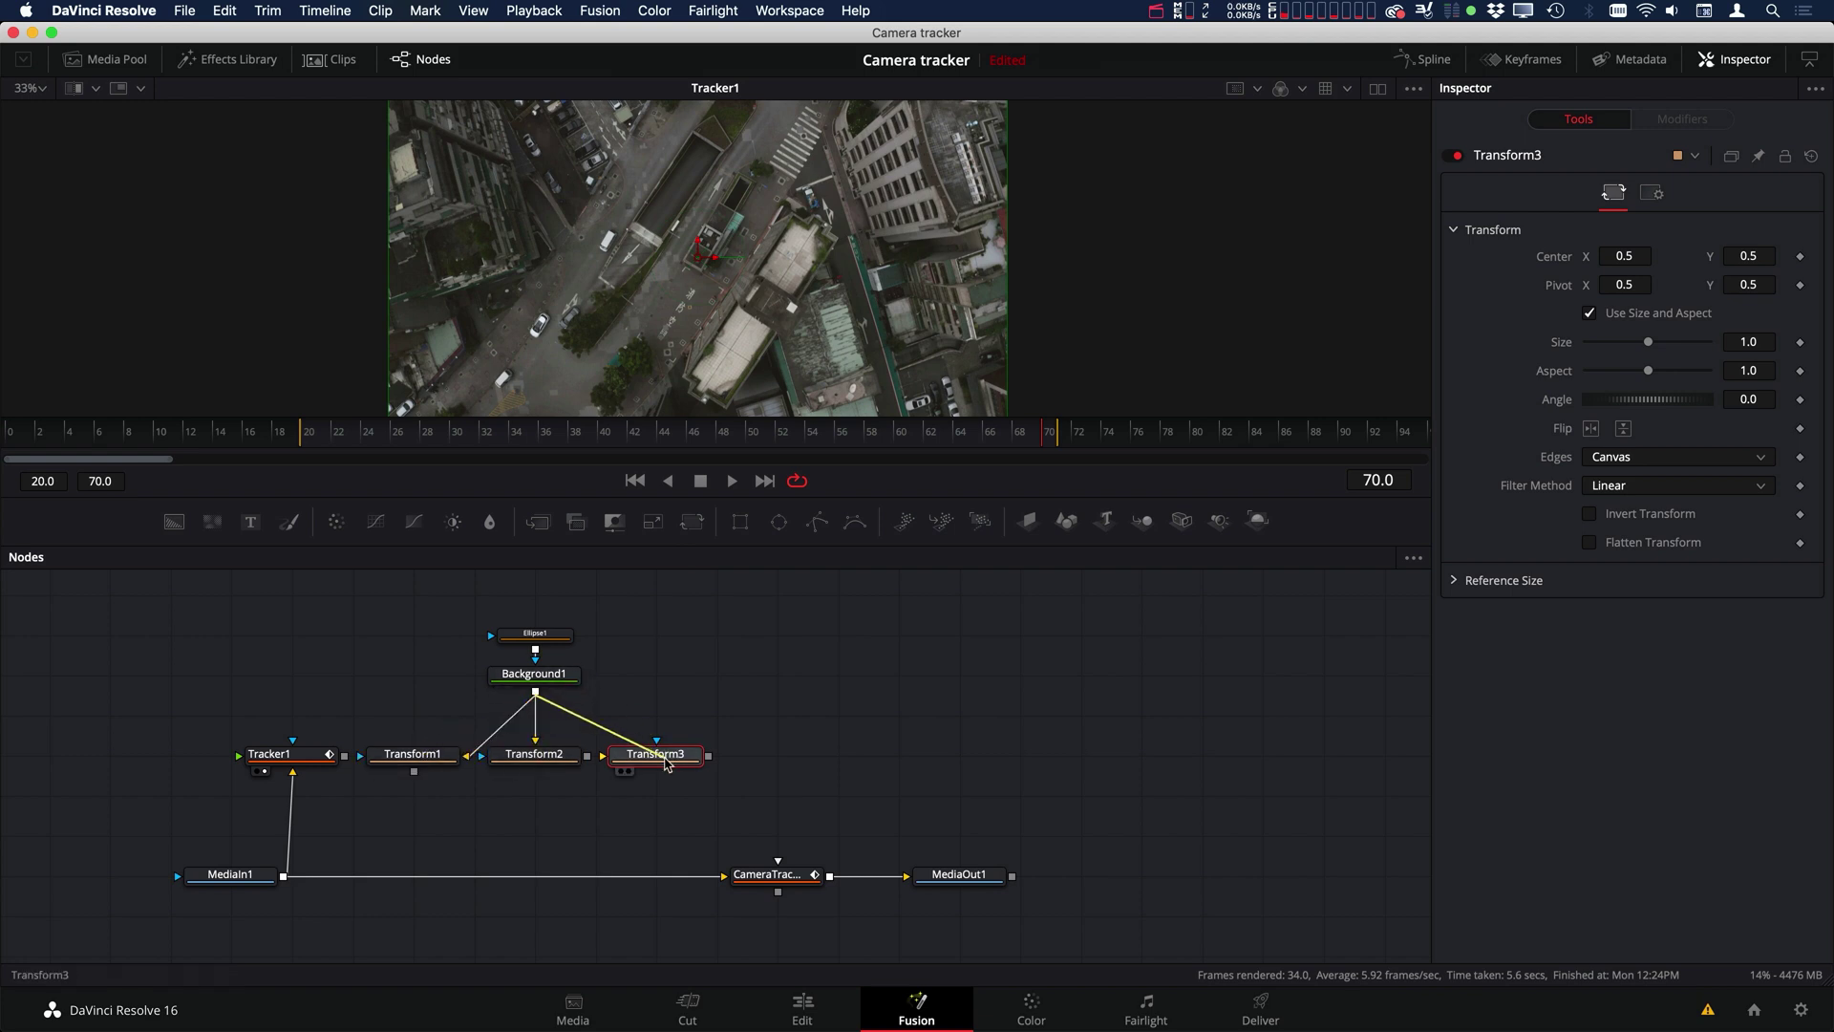
Chain Merge1–3 on the footage line, merging Transform1, Transform2 and Transform3 over MediaIn1.
drag(576, 521, 411, 880)
drag(414, 770, 416, 864)
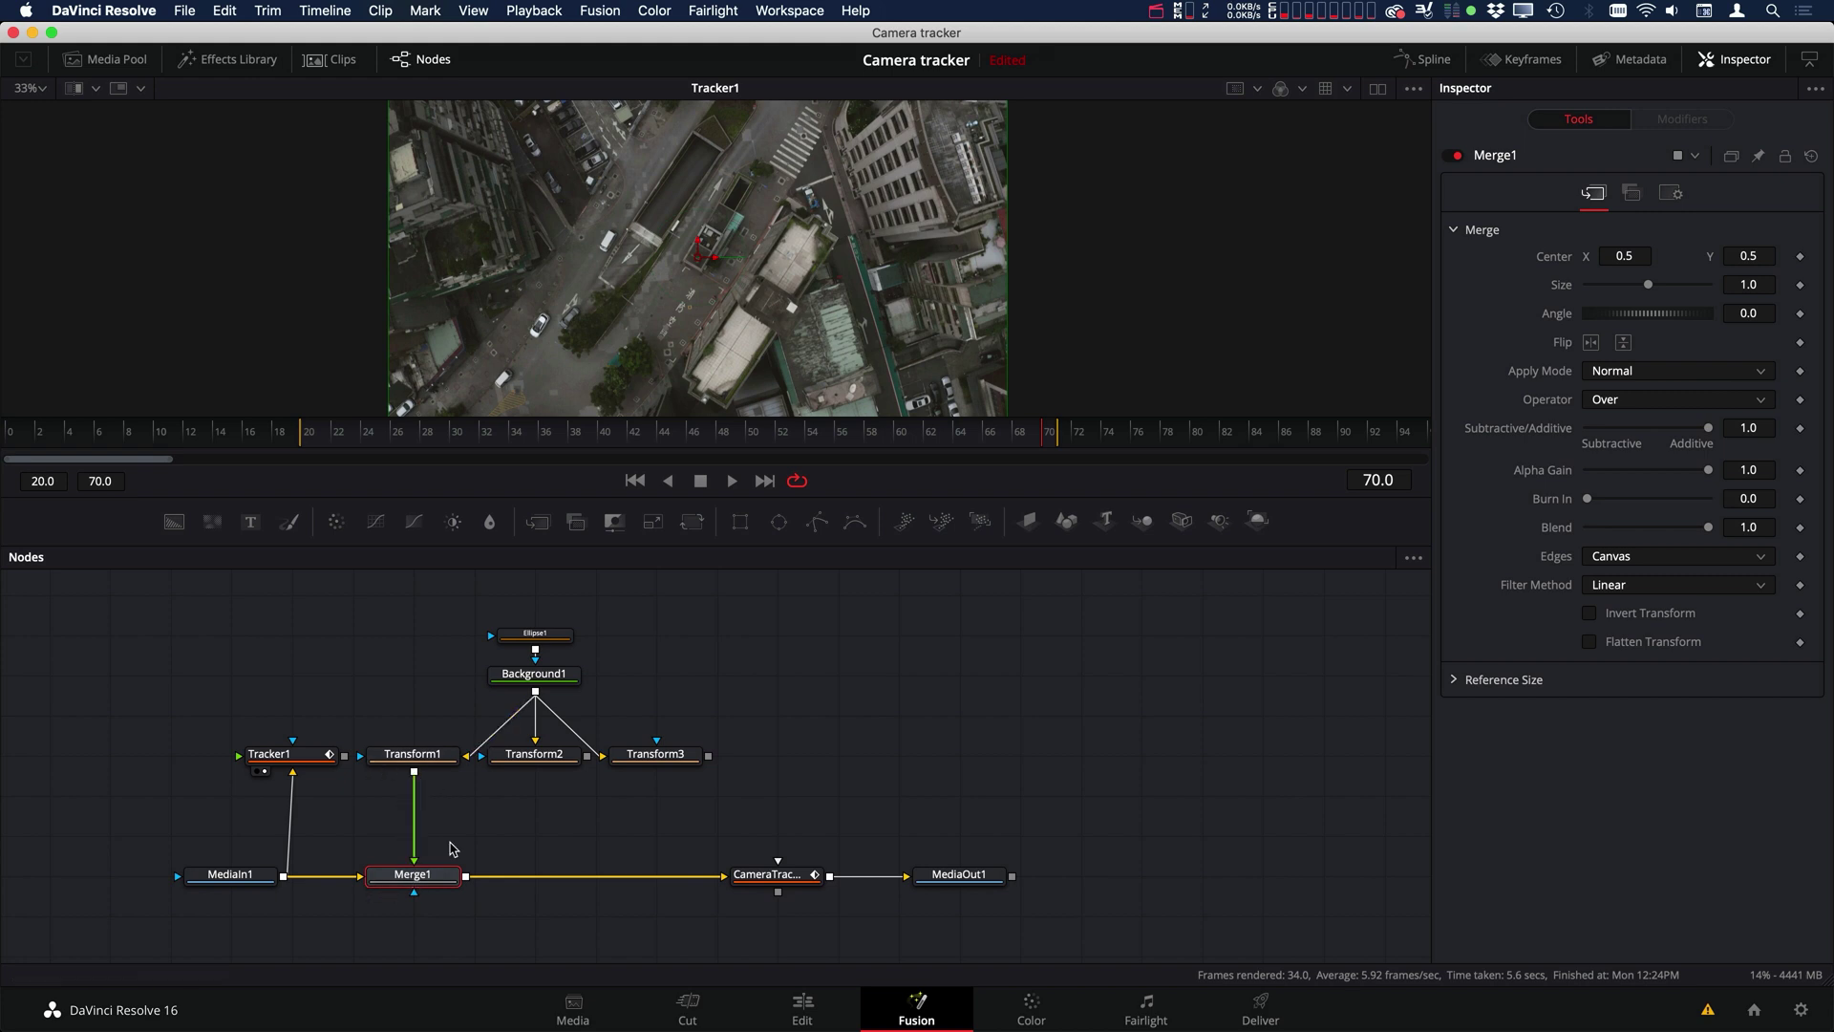
click(534, 754)
drag(587, 754, 466, 876)
drag(708, 755, 586, 876)
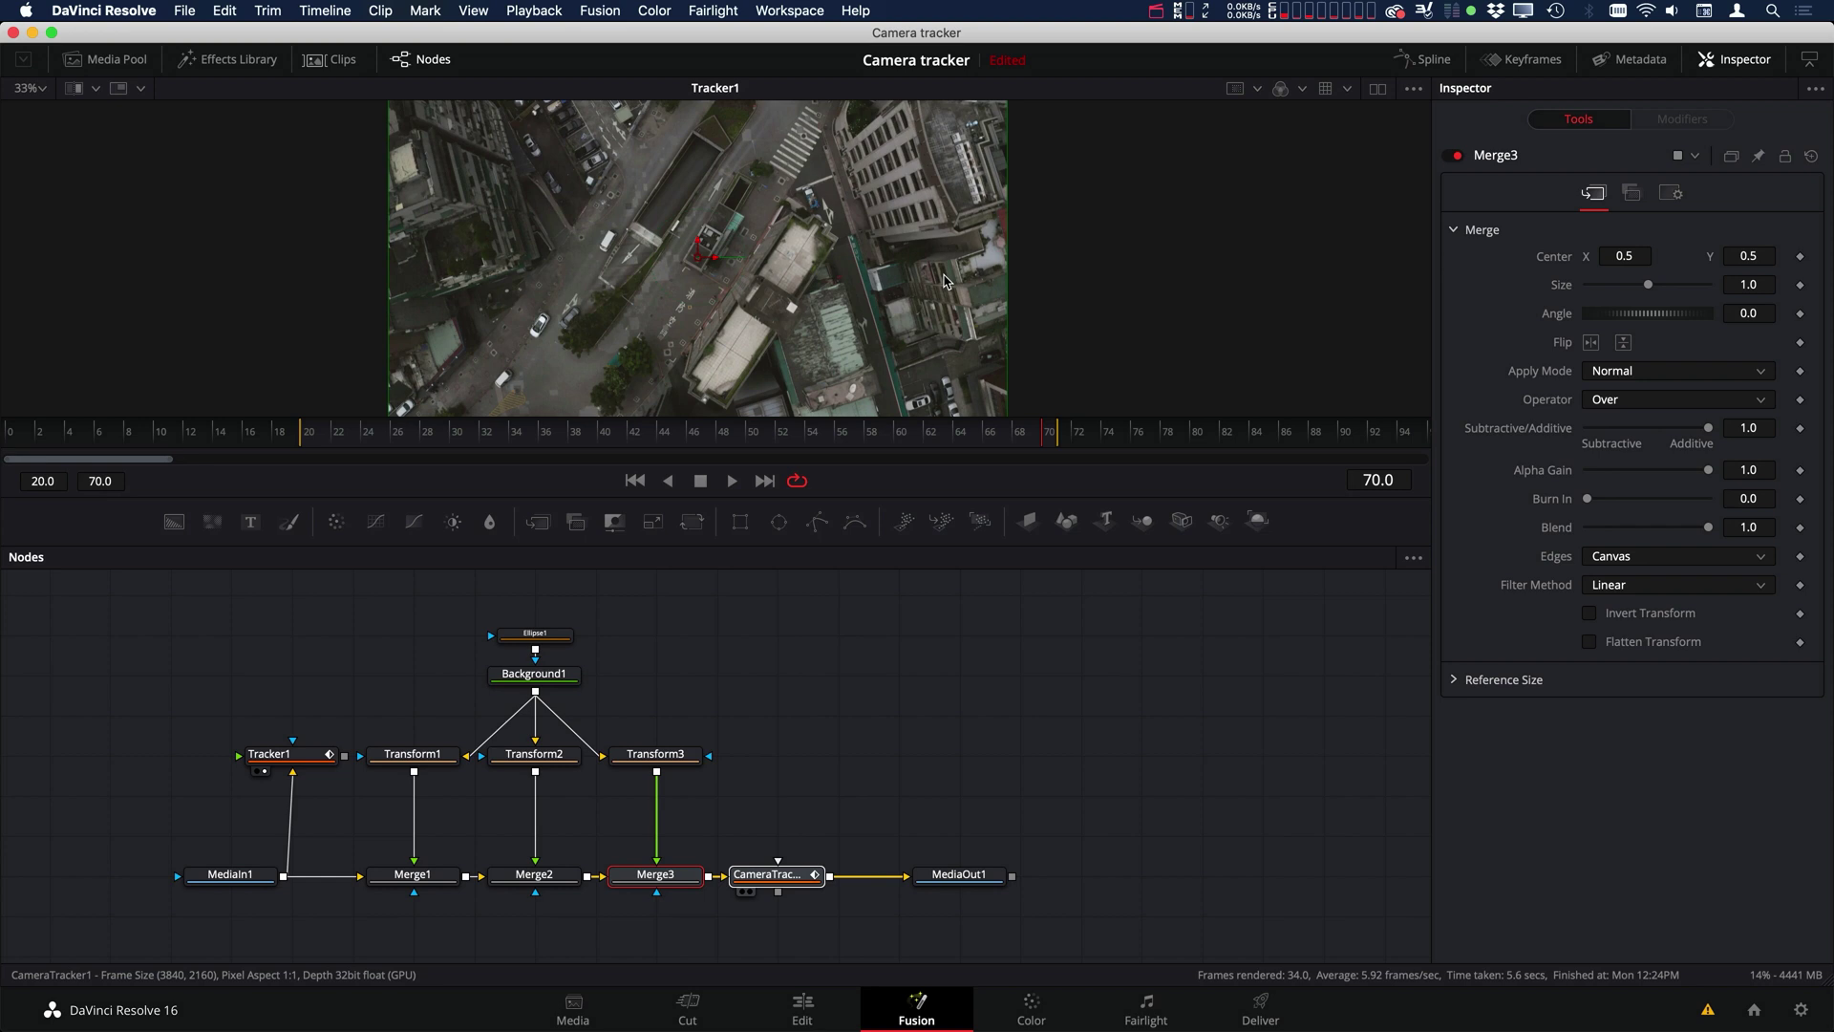
View CameraTracker1's output and shrink Ellipse1 to a dot 0.003425 wide and high.
click(744, 891)
click(531, 634)
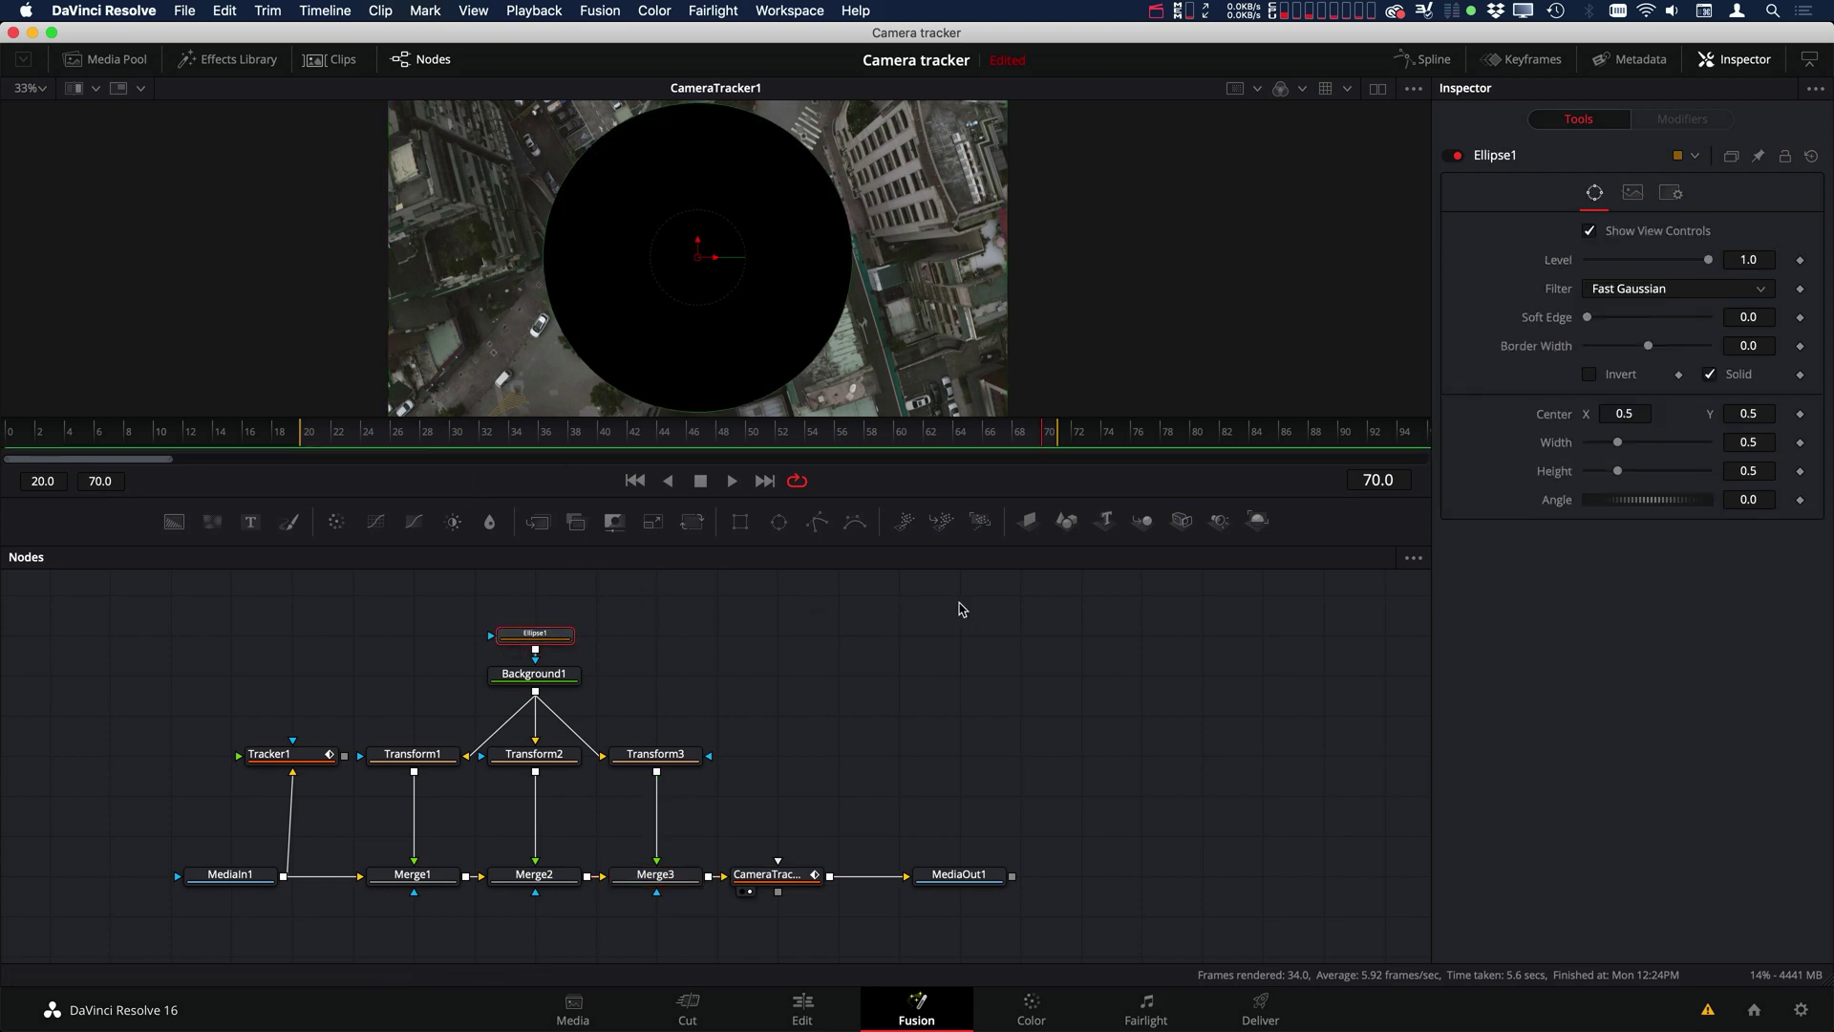
drag(776, 131, 748, 337)
scroll(694, 258, up, 6)
scroll(666, 383, down, 3)
scroll(666, 383, down, 5)
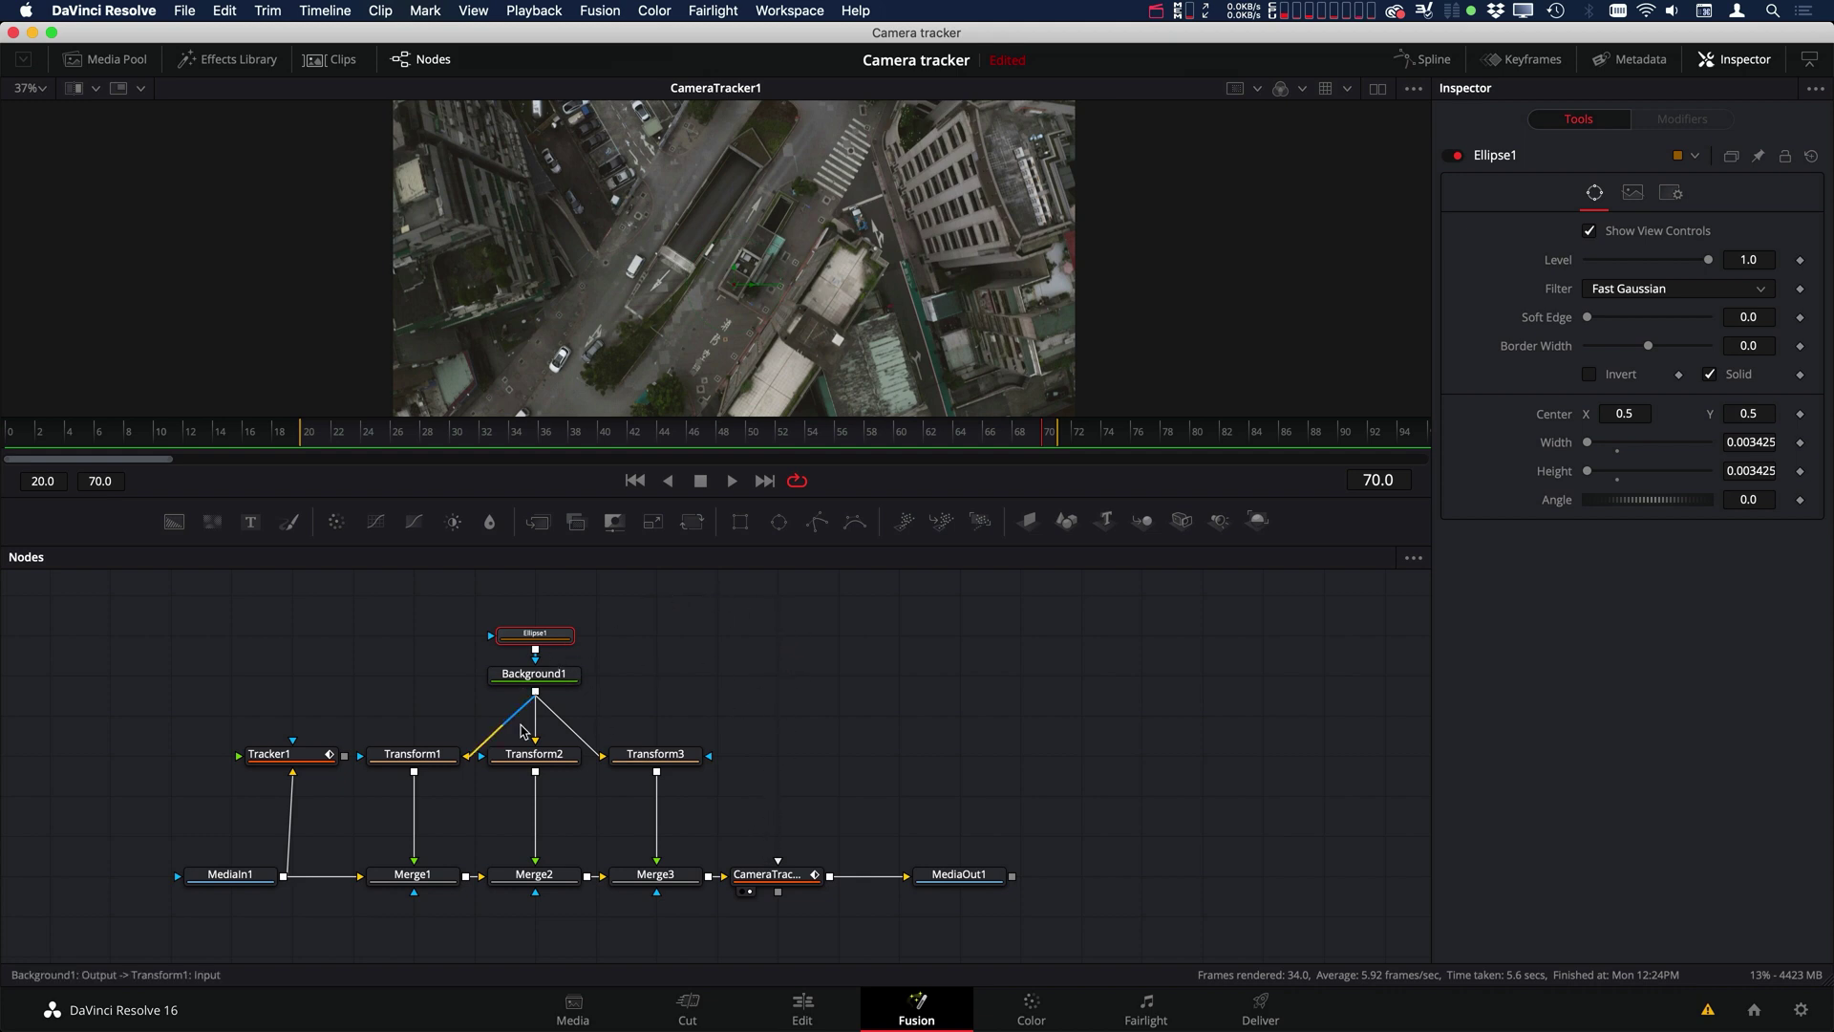
Connect Transform1's Center to Tracker1's Tracker 1 path position.
click(417, 760)
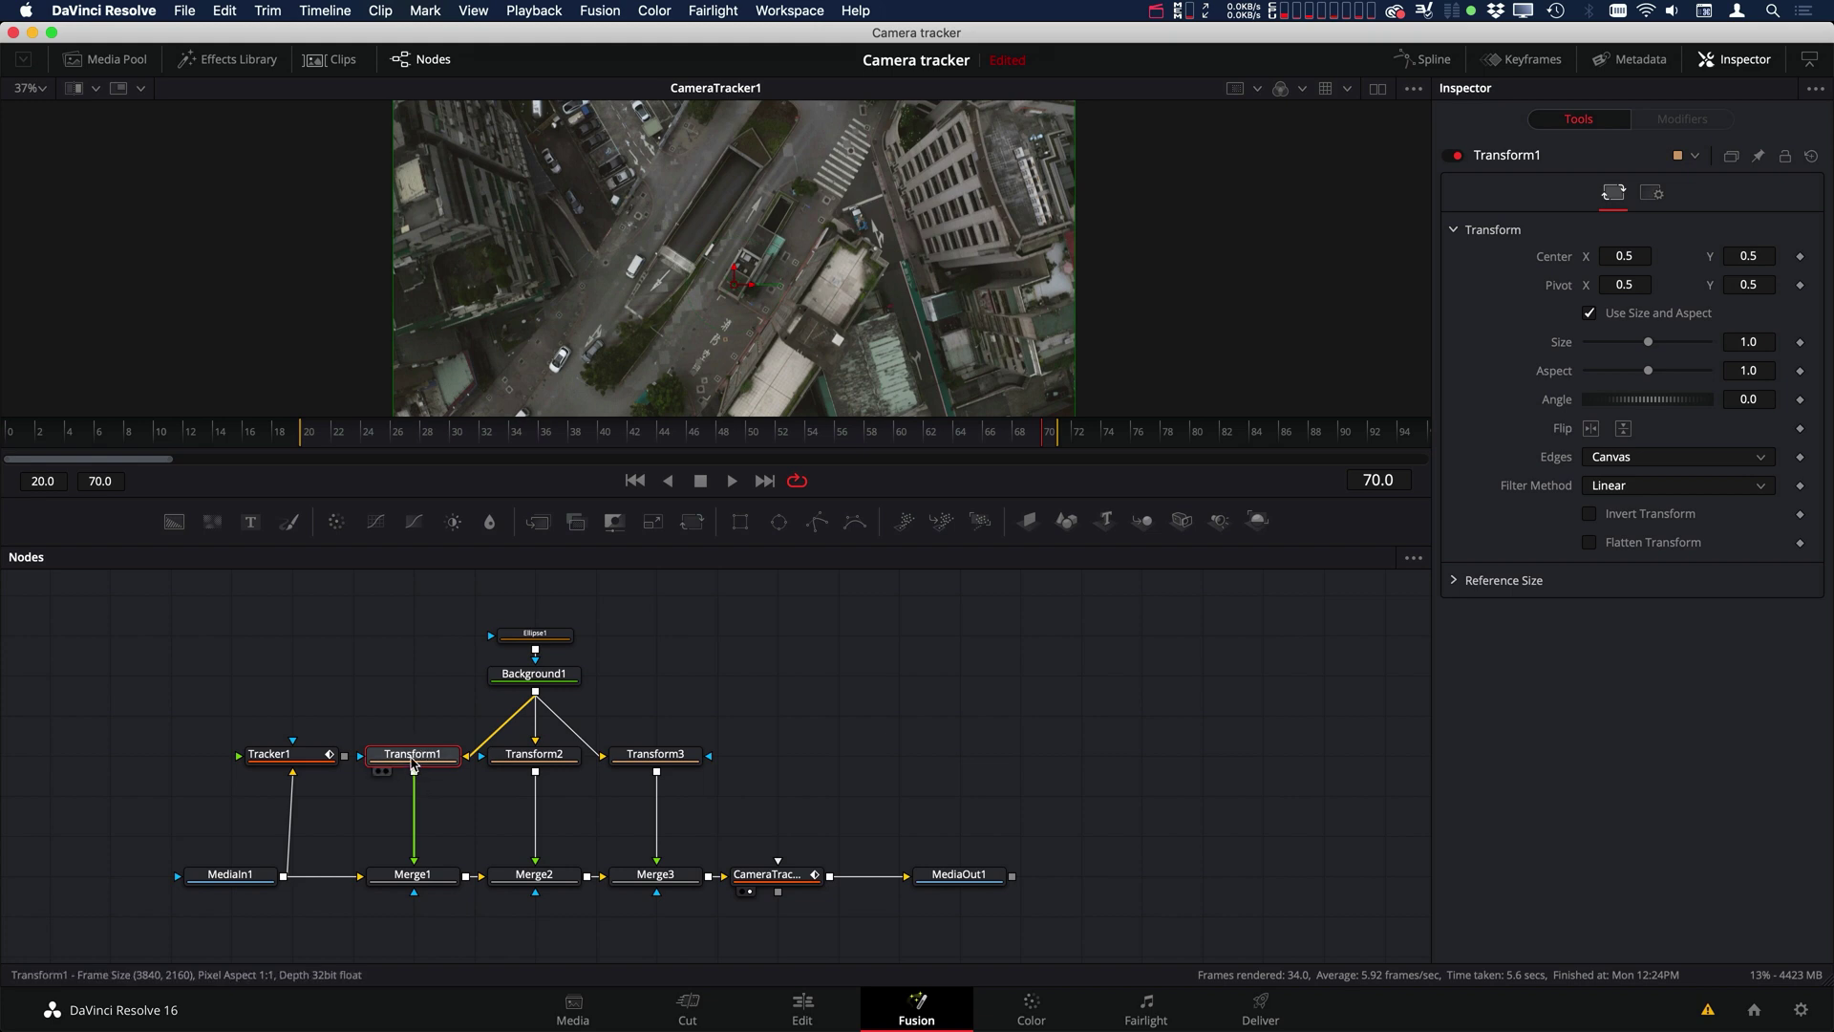
right_click(1559, 260)
mouse_move(1627, 363)
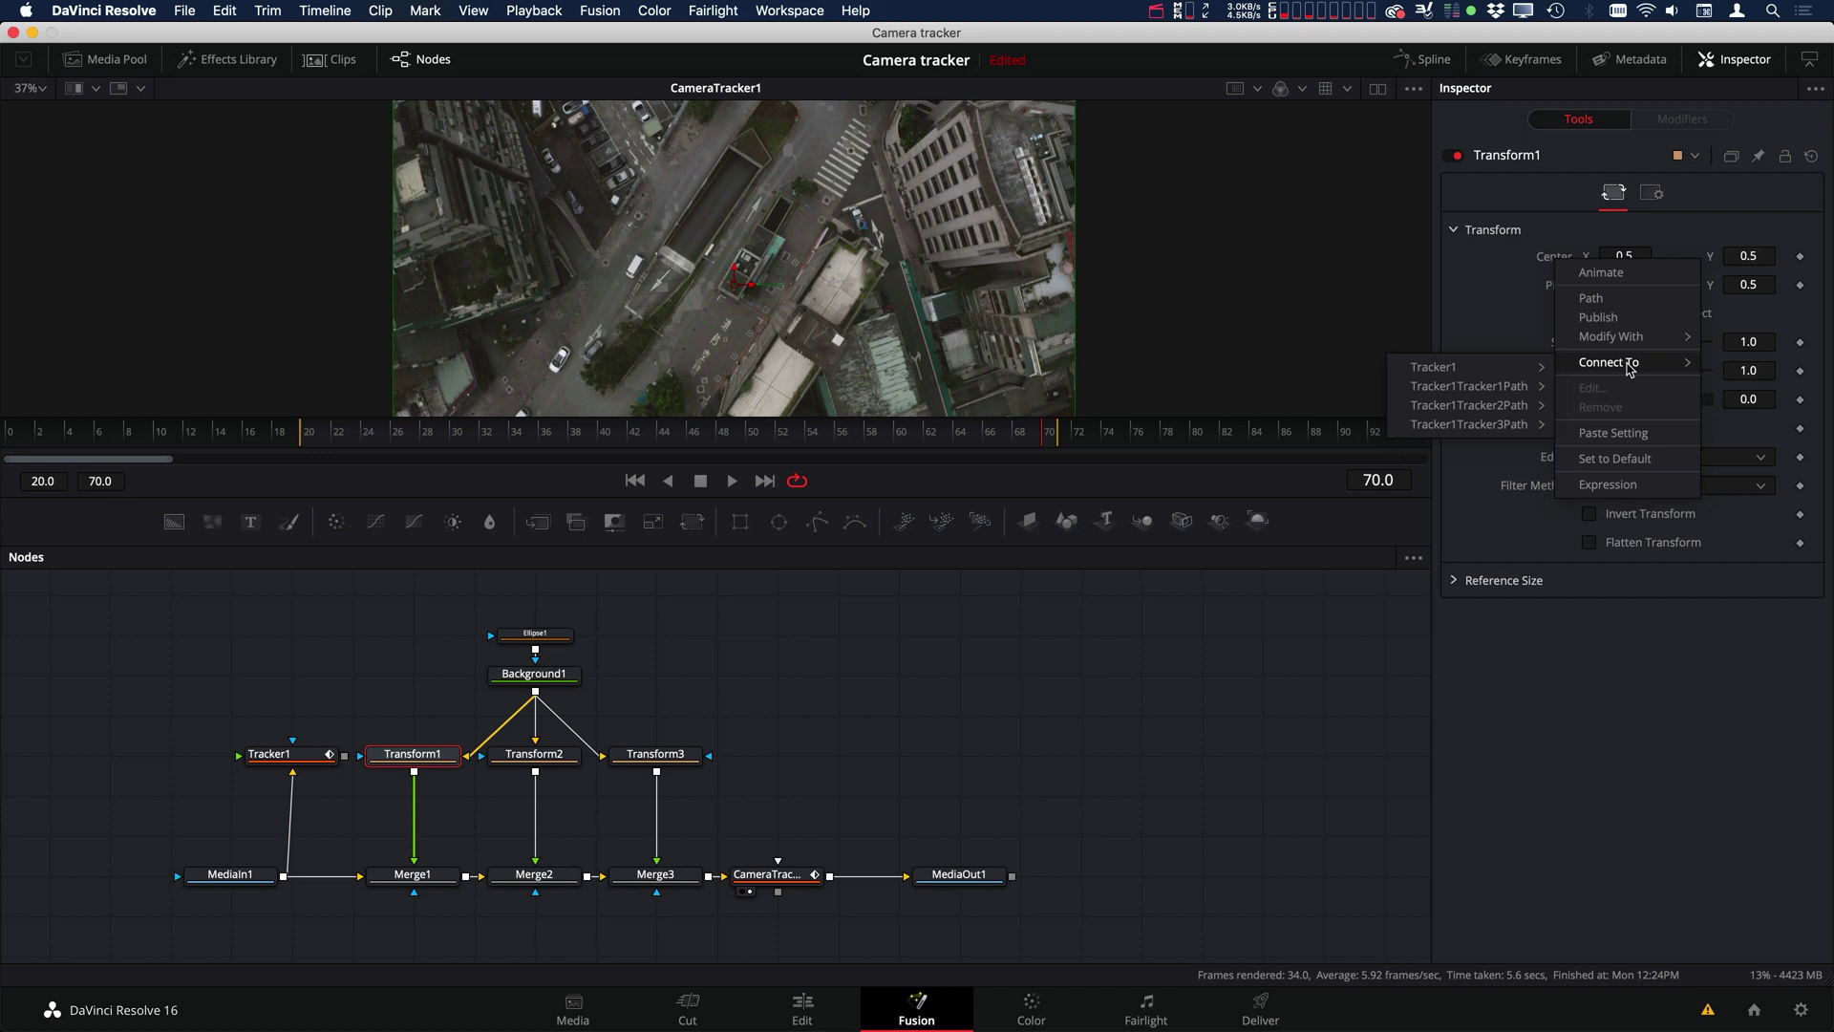
mouse_move(1478, 392)
click(1596, 397)
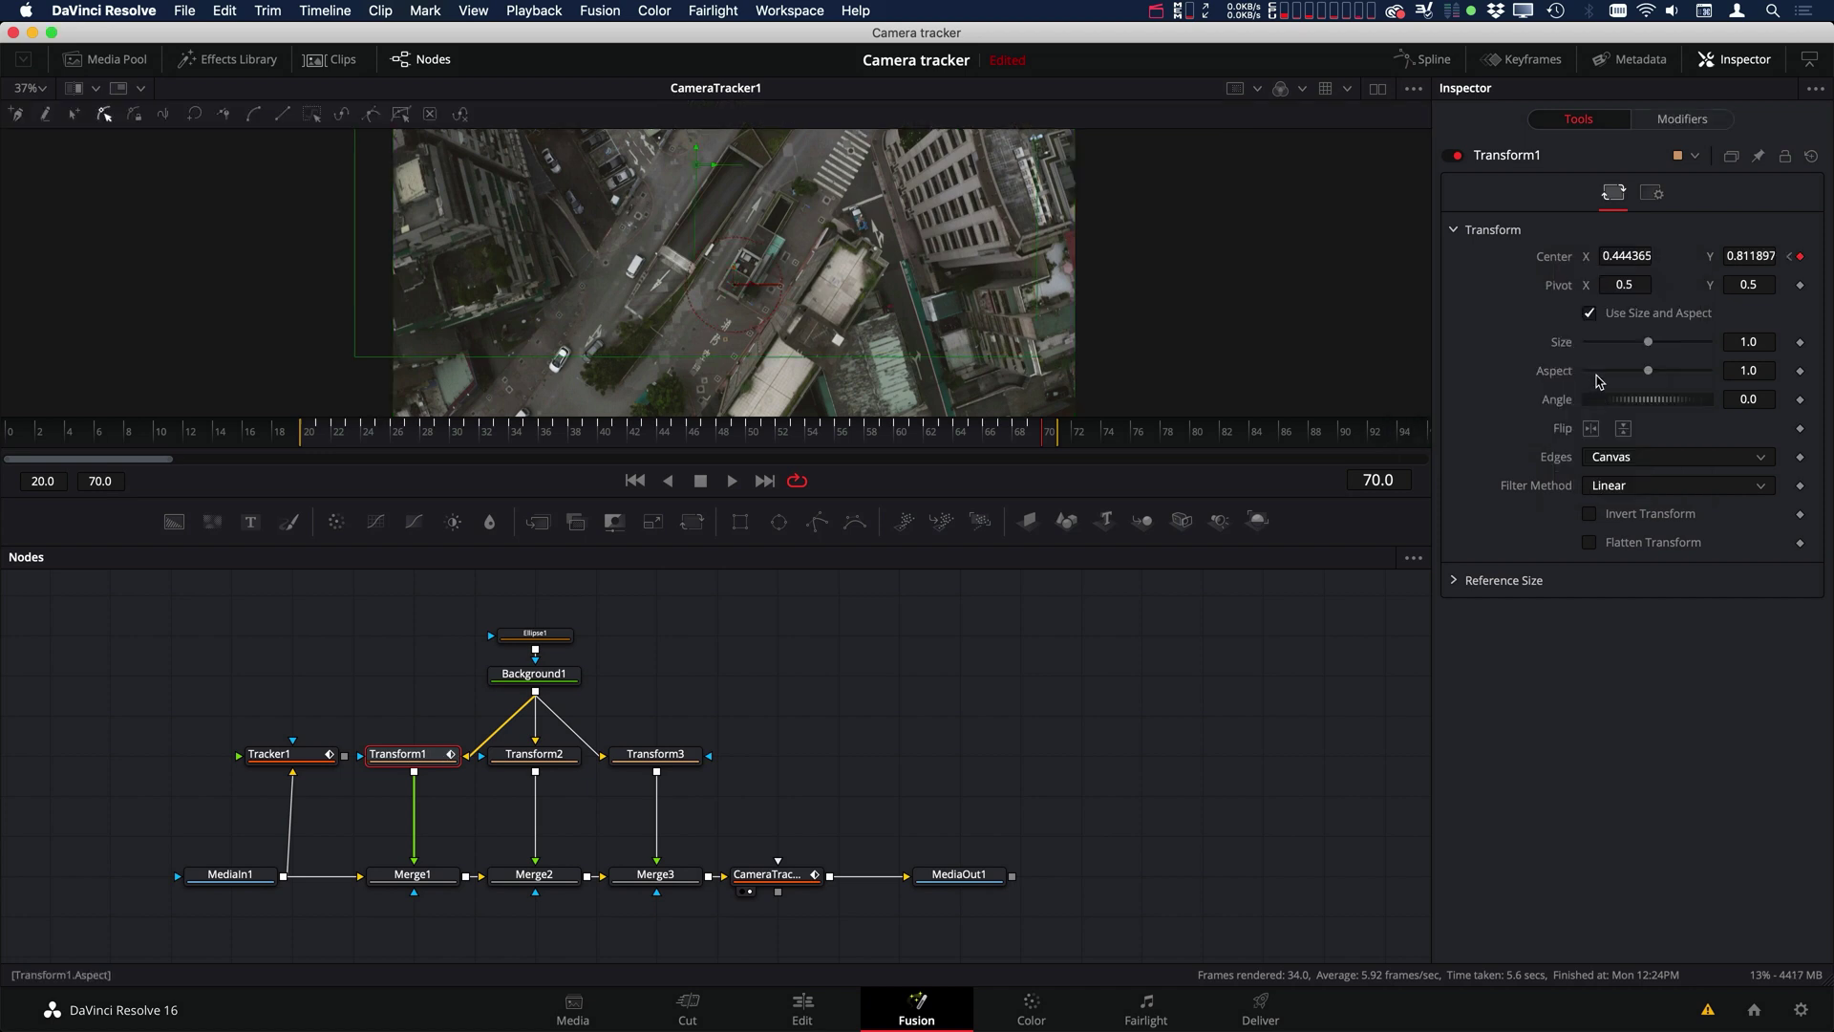
Connect Transform2's Center to Tracker1's Tracker 2 path position.
click(537, 756)
right_click(1557, 258)
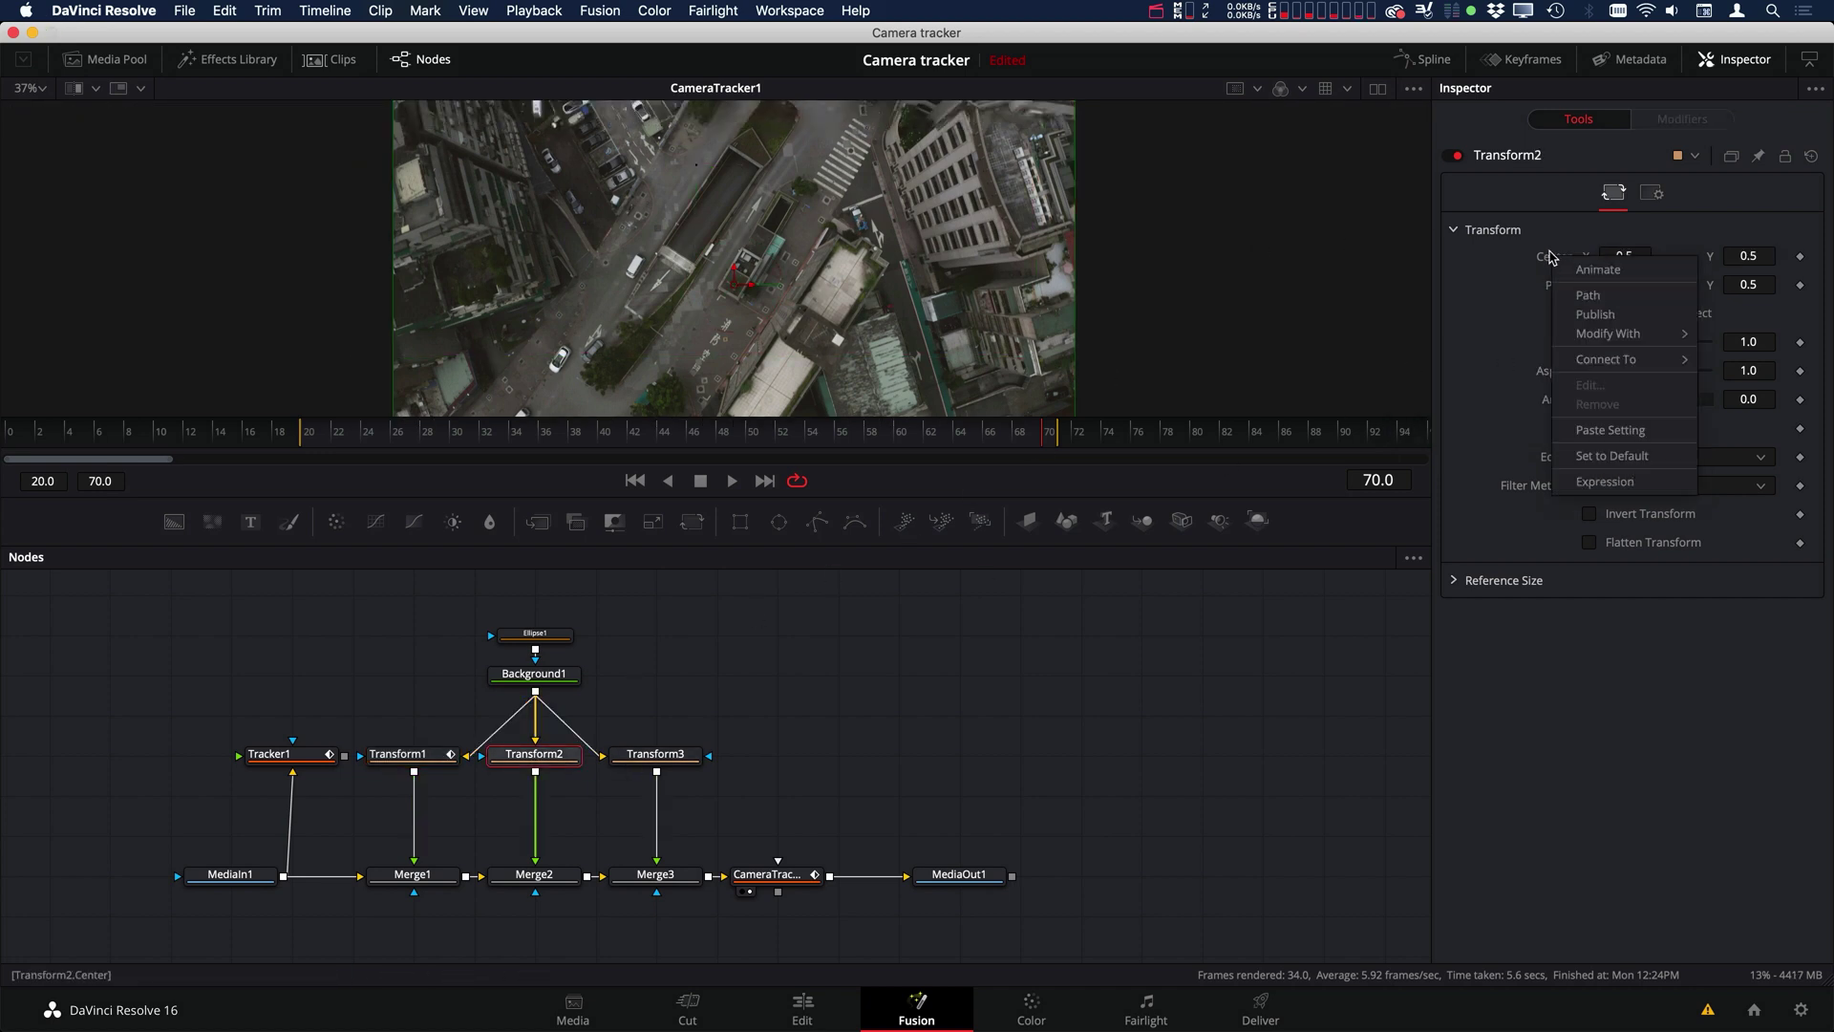
mouse_move(1611, 363)
mouse_move(1465, 405)
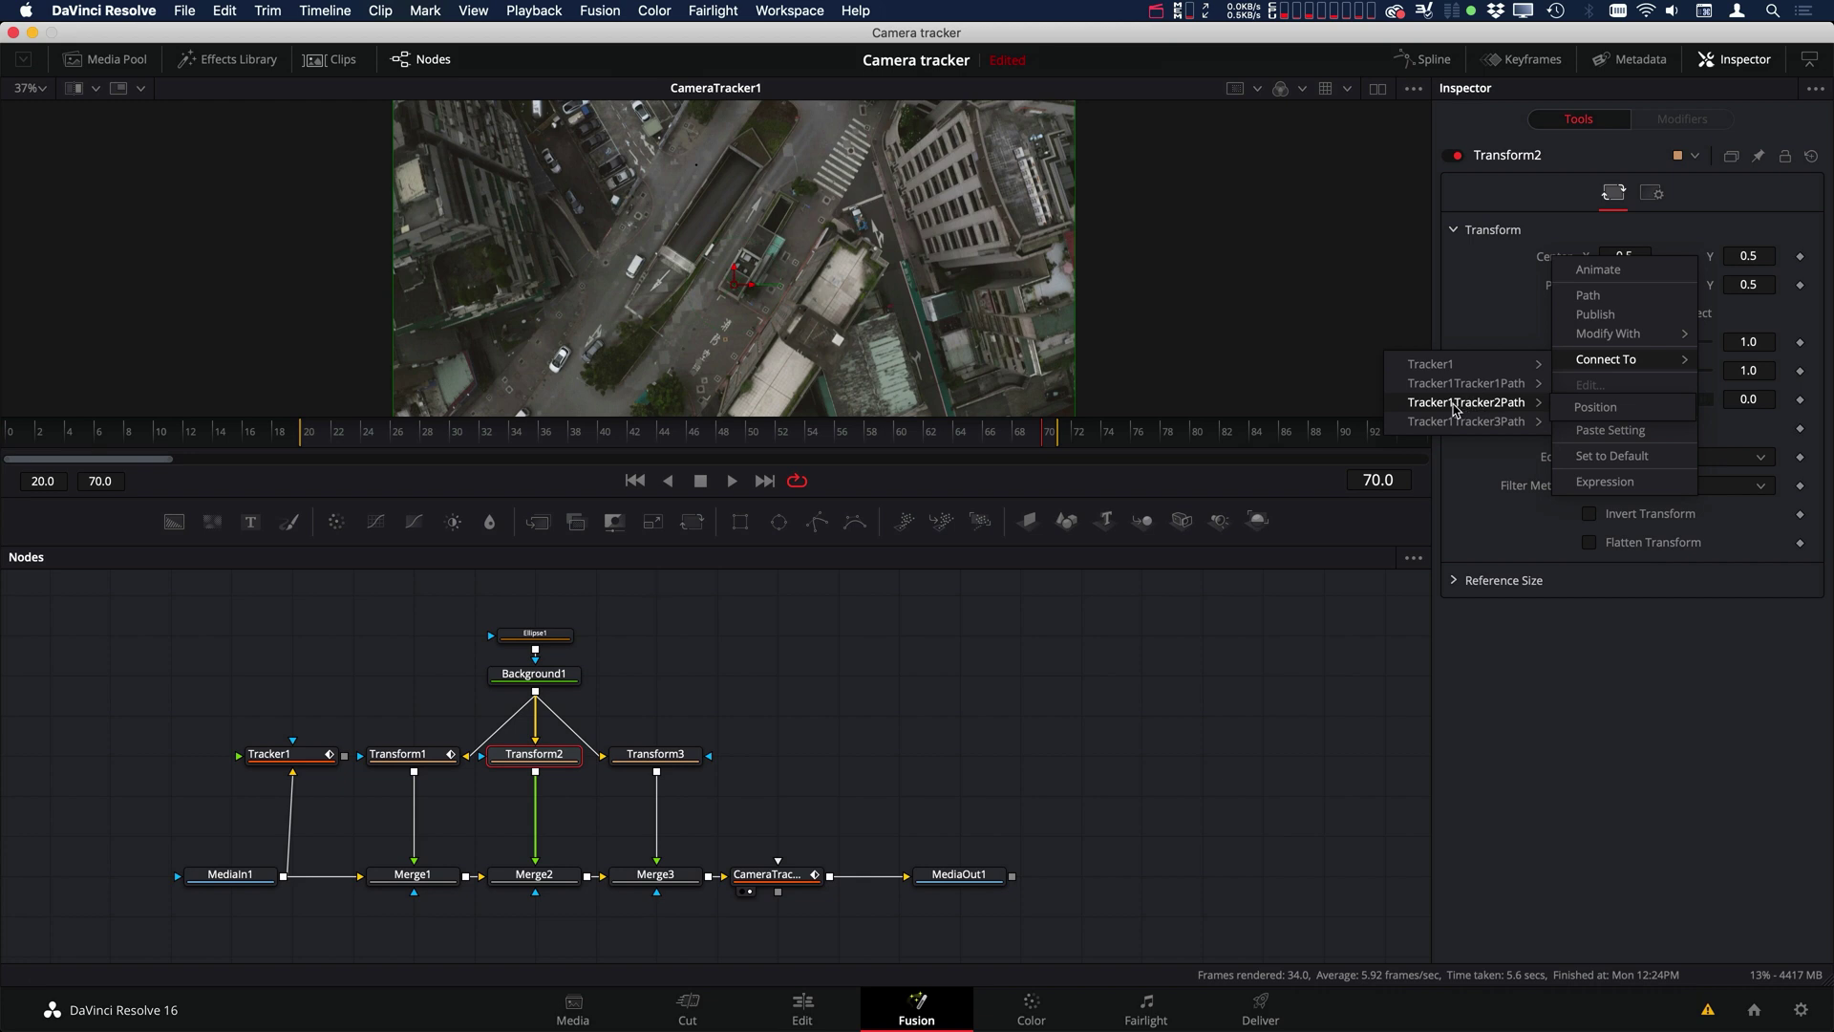
click(1607, 418)
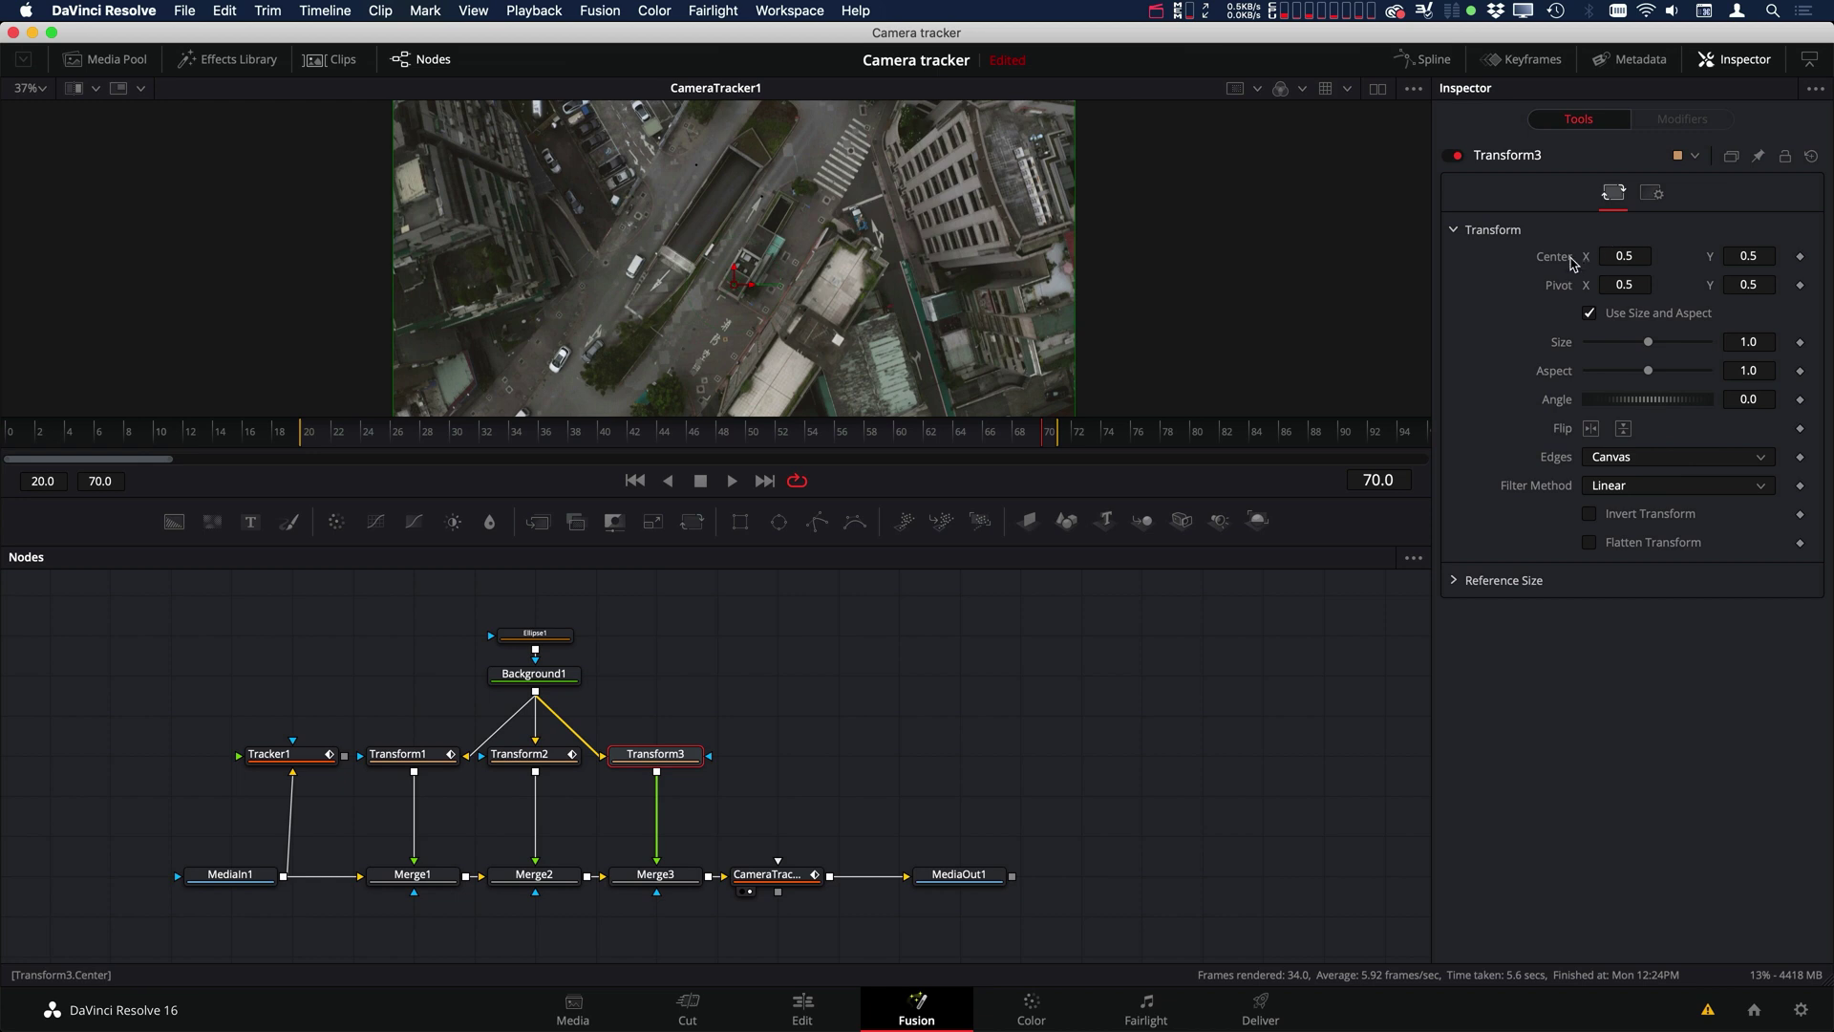
Connect Transform3's Center to Tracker1's Tracker 3 path position.
right_click(1573, 263)
mouse_move(1624, 359)
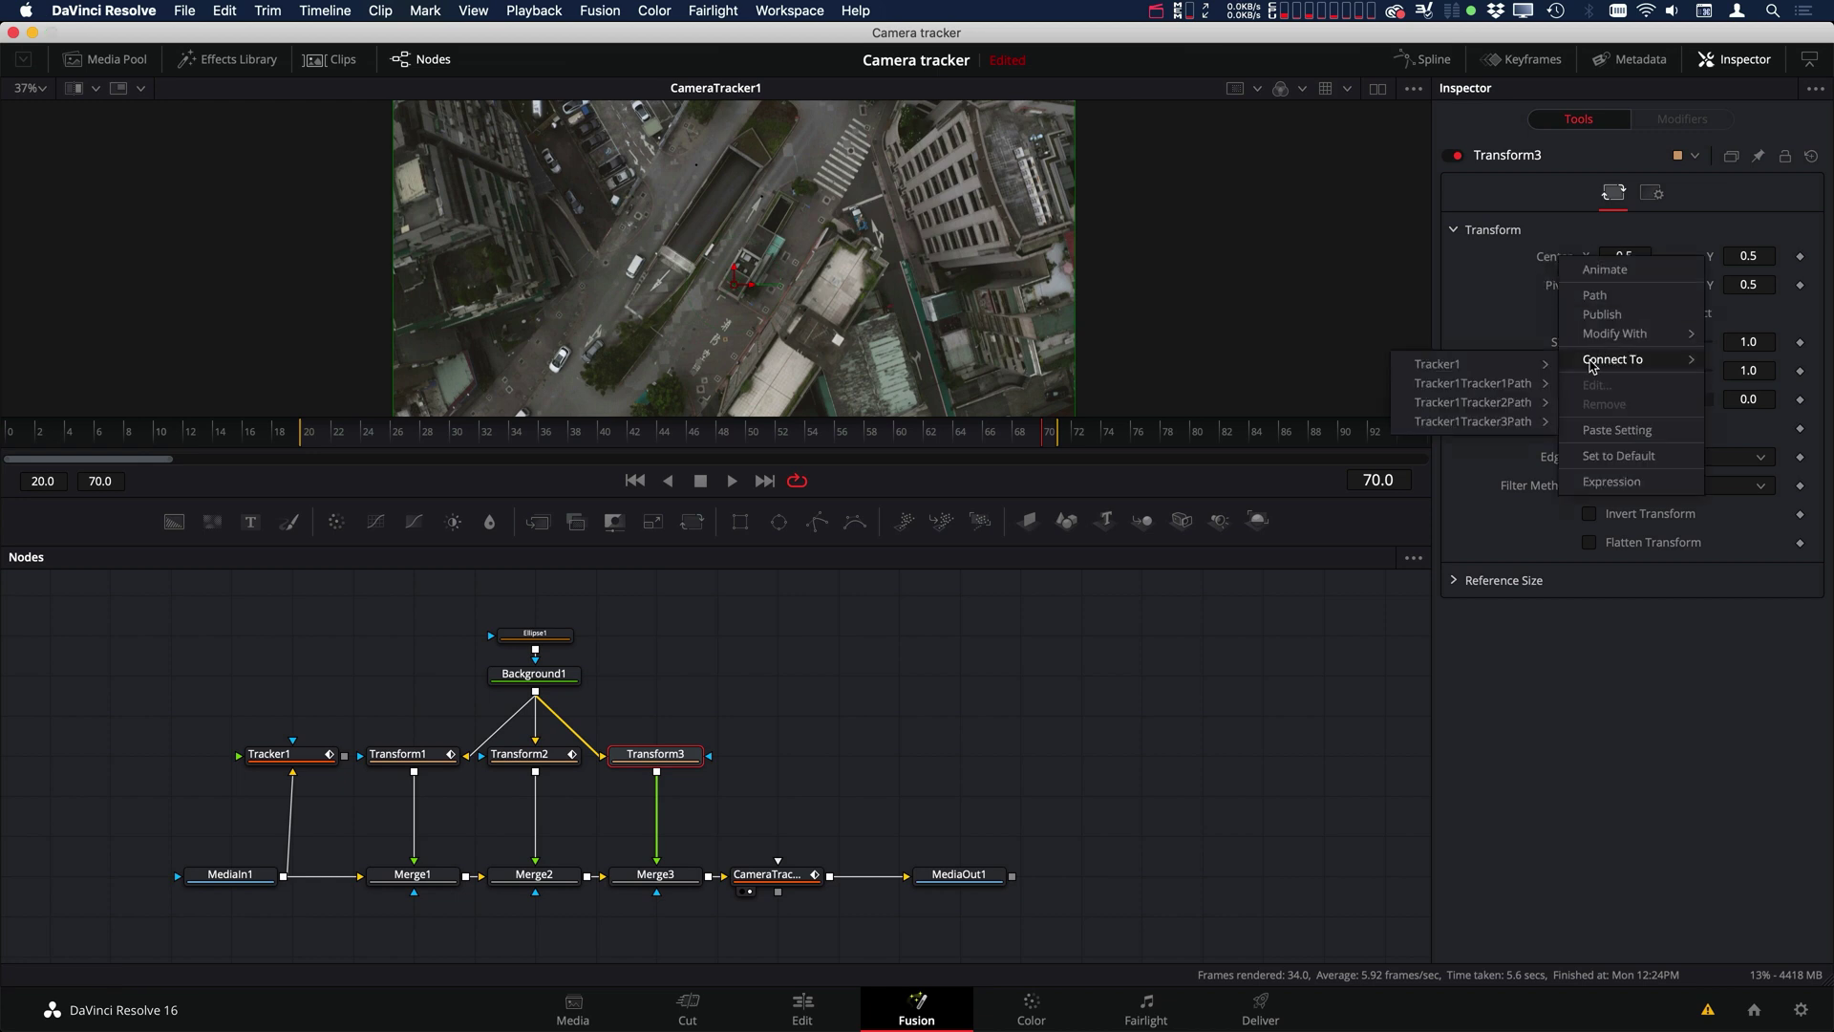
mouse_move(1479, 424)
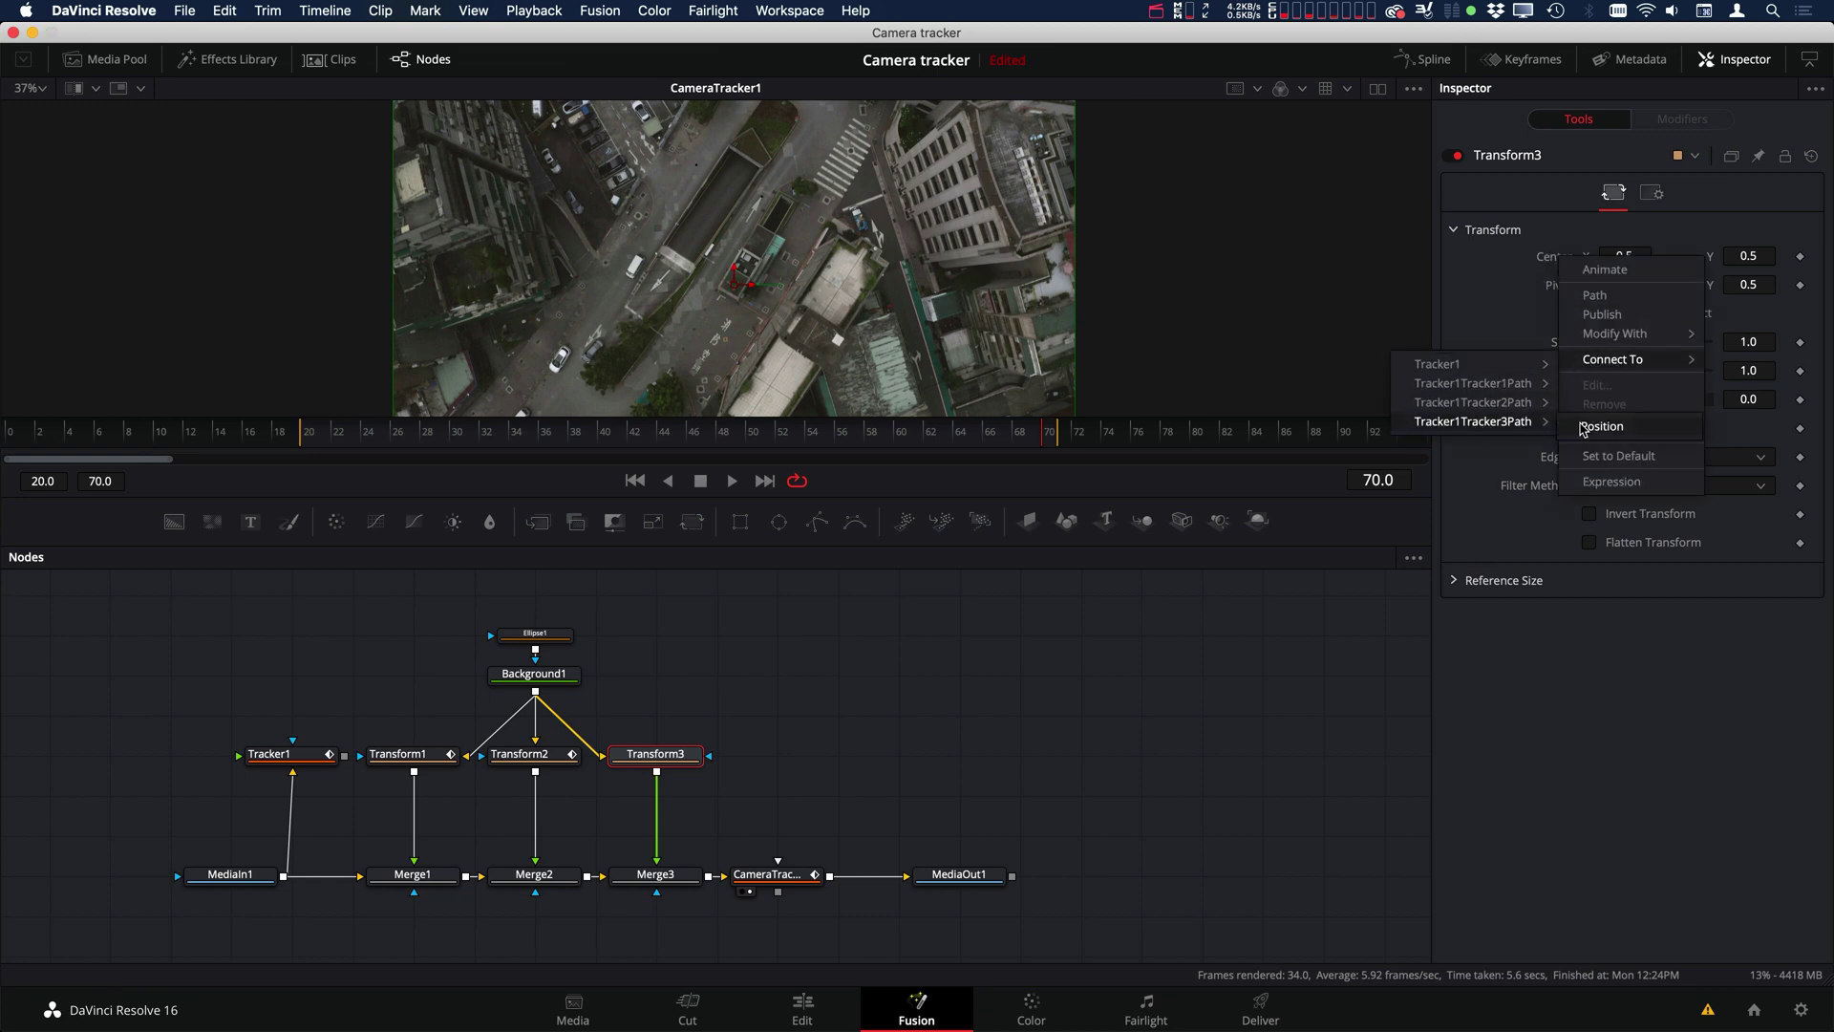
click(1611, 428)
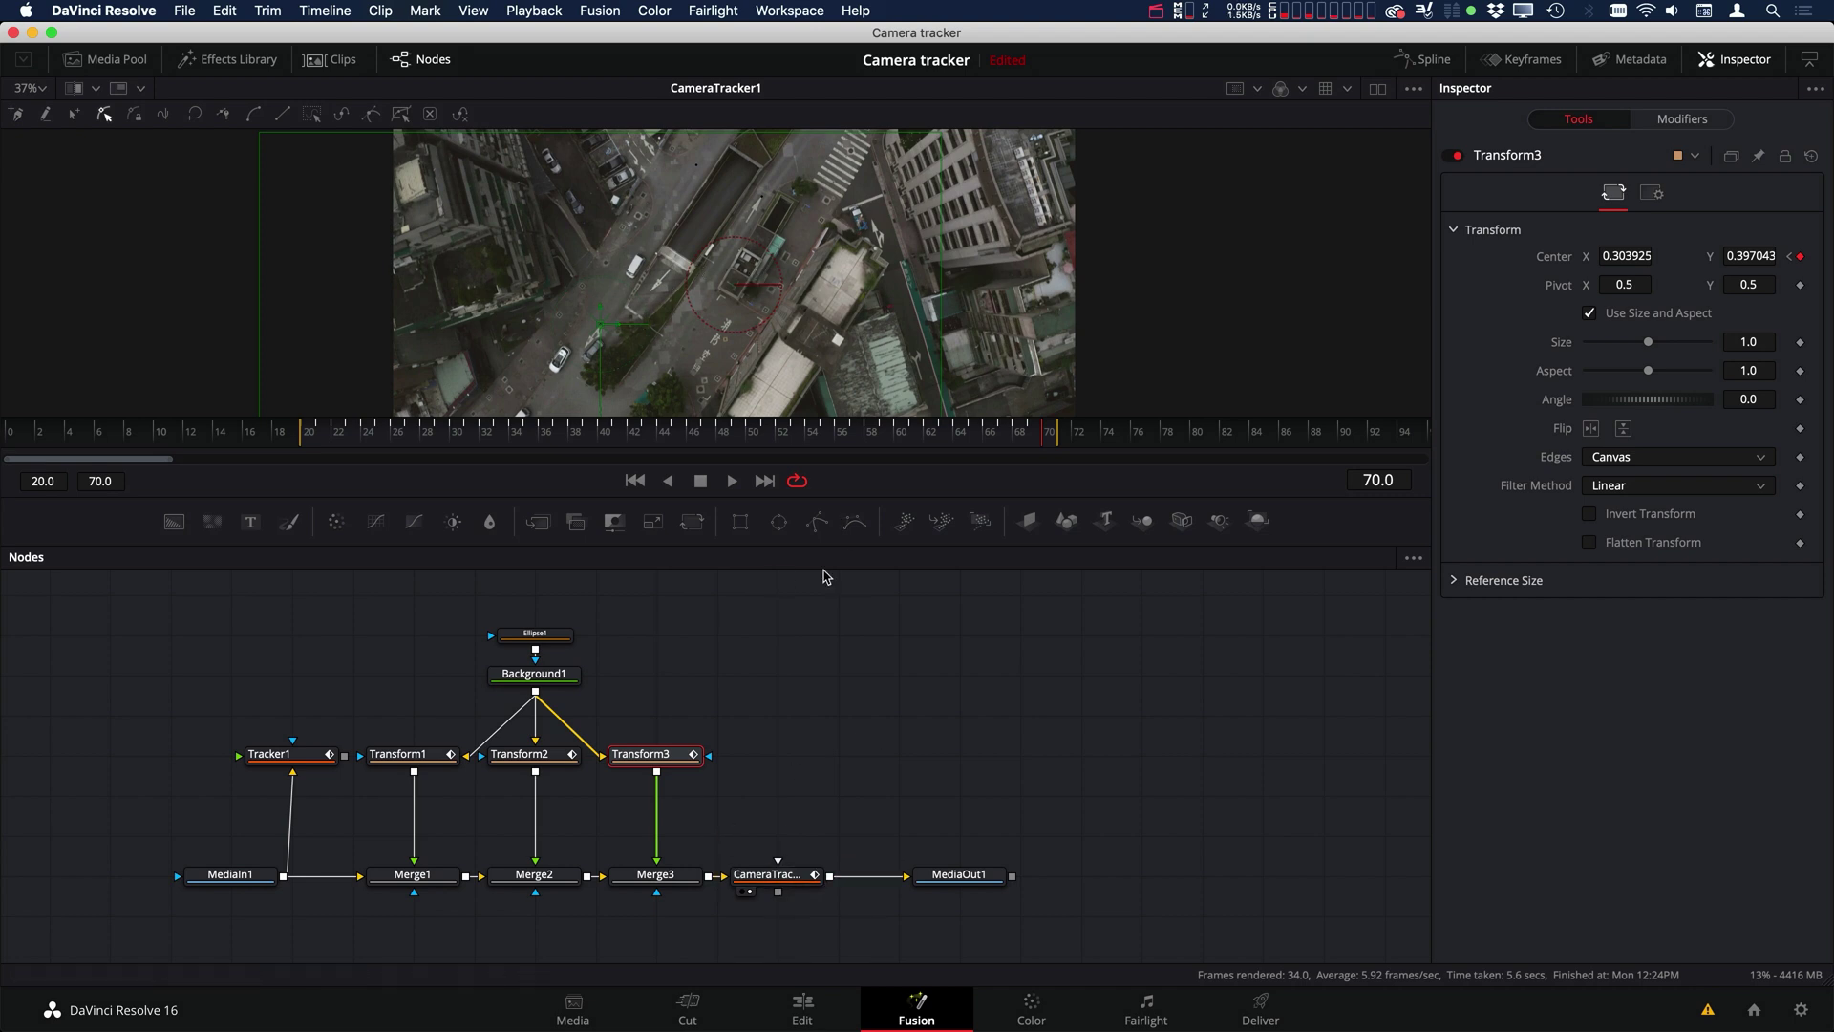
Clear the selection, nudge CameraTracker1 slightly right and select it.
click(757, 649)
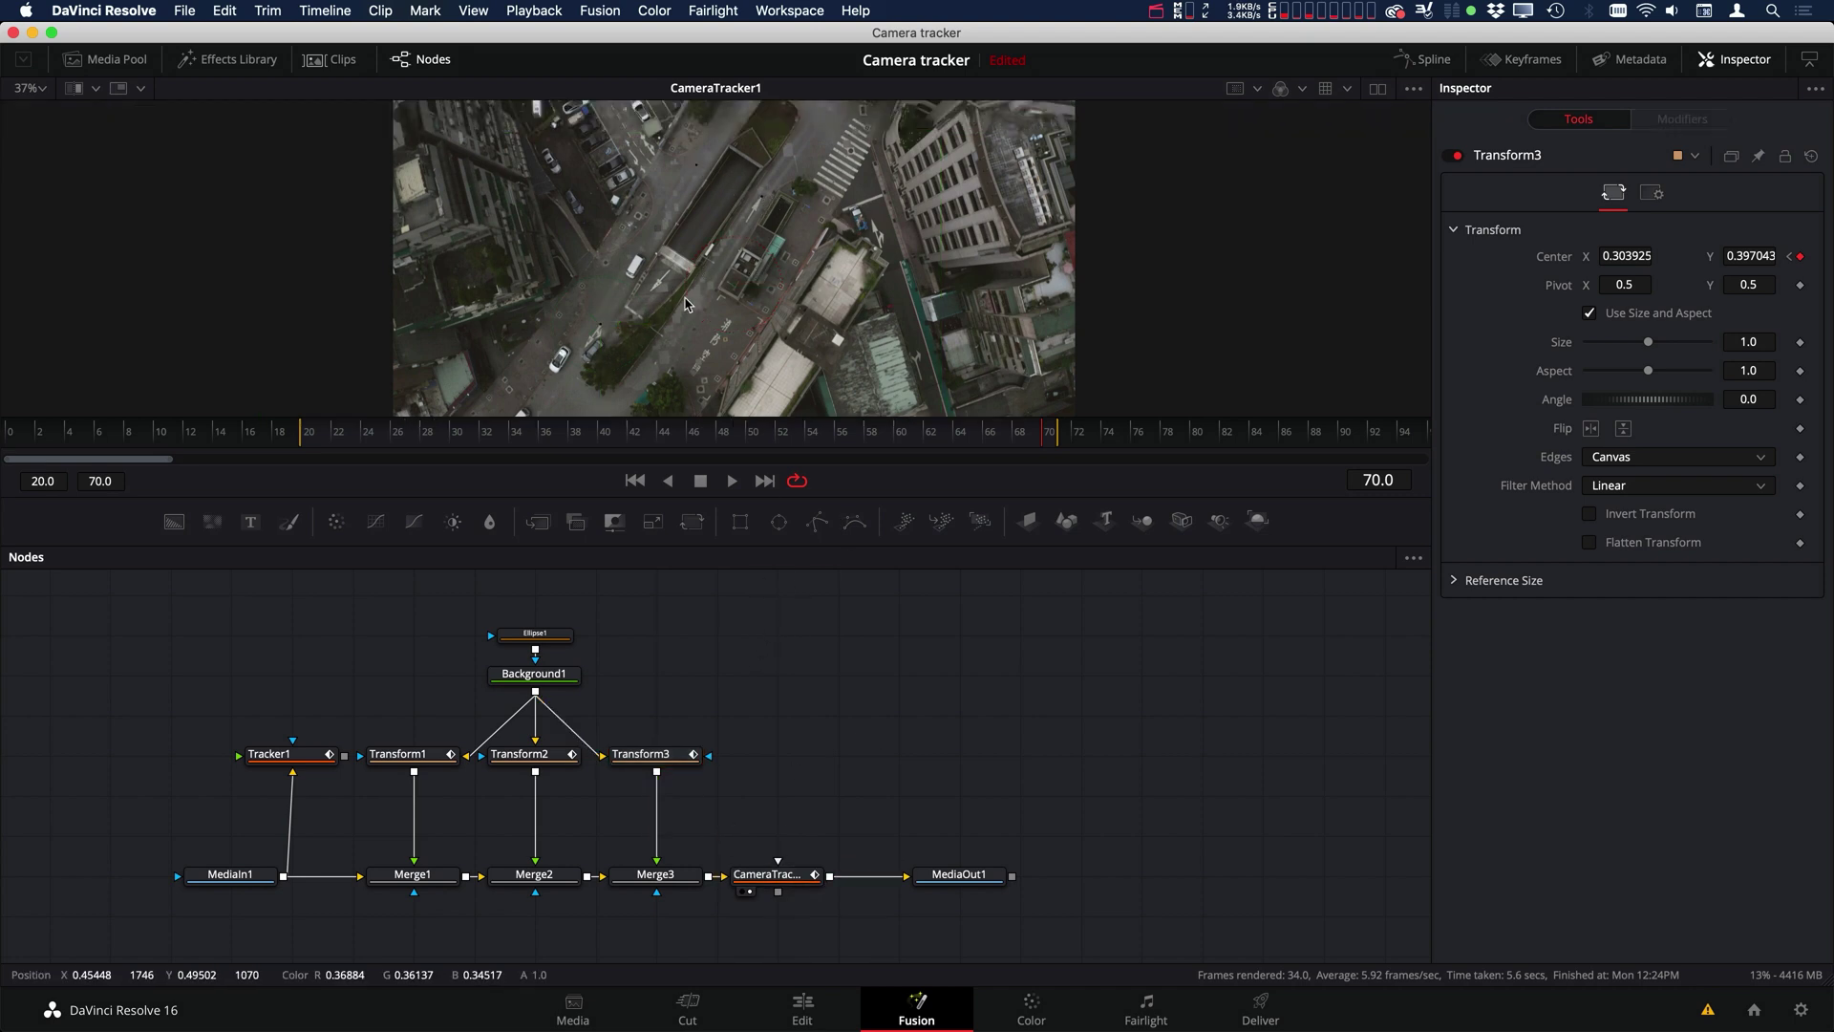
drag(757, 876, 819, 877)
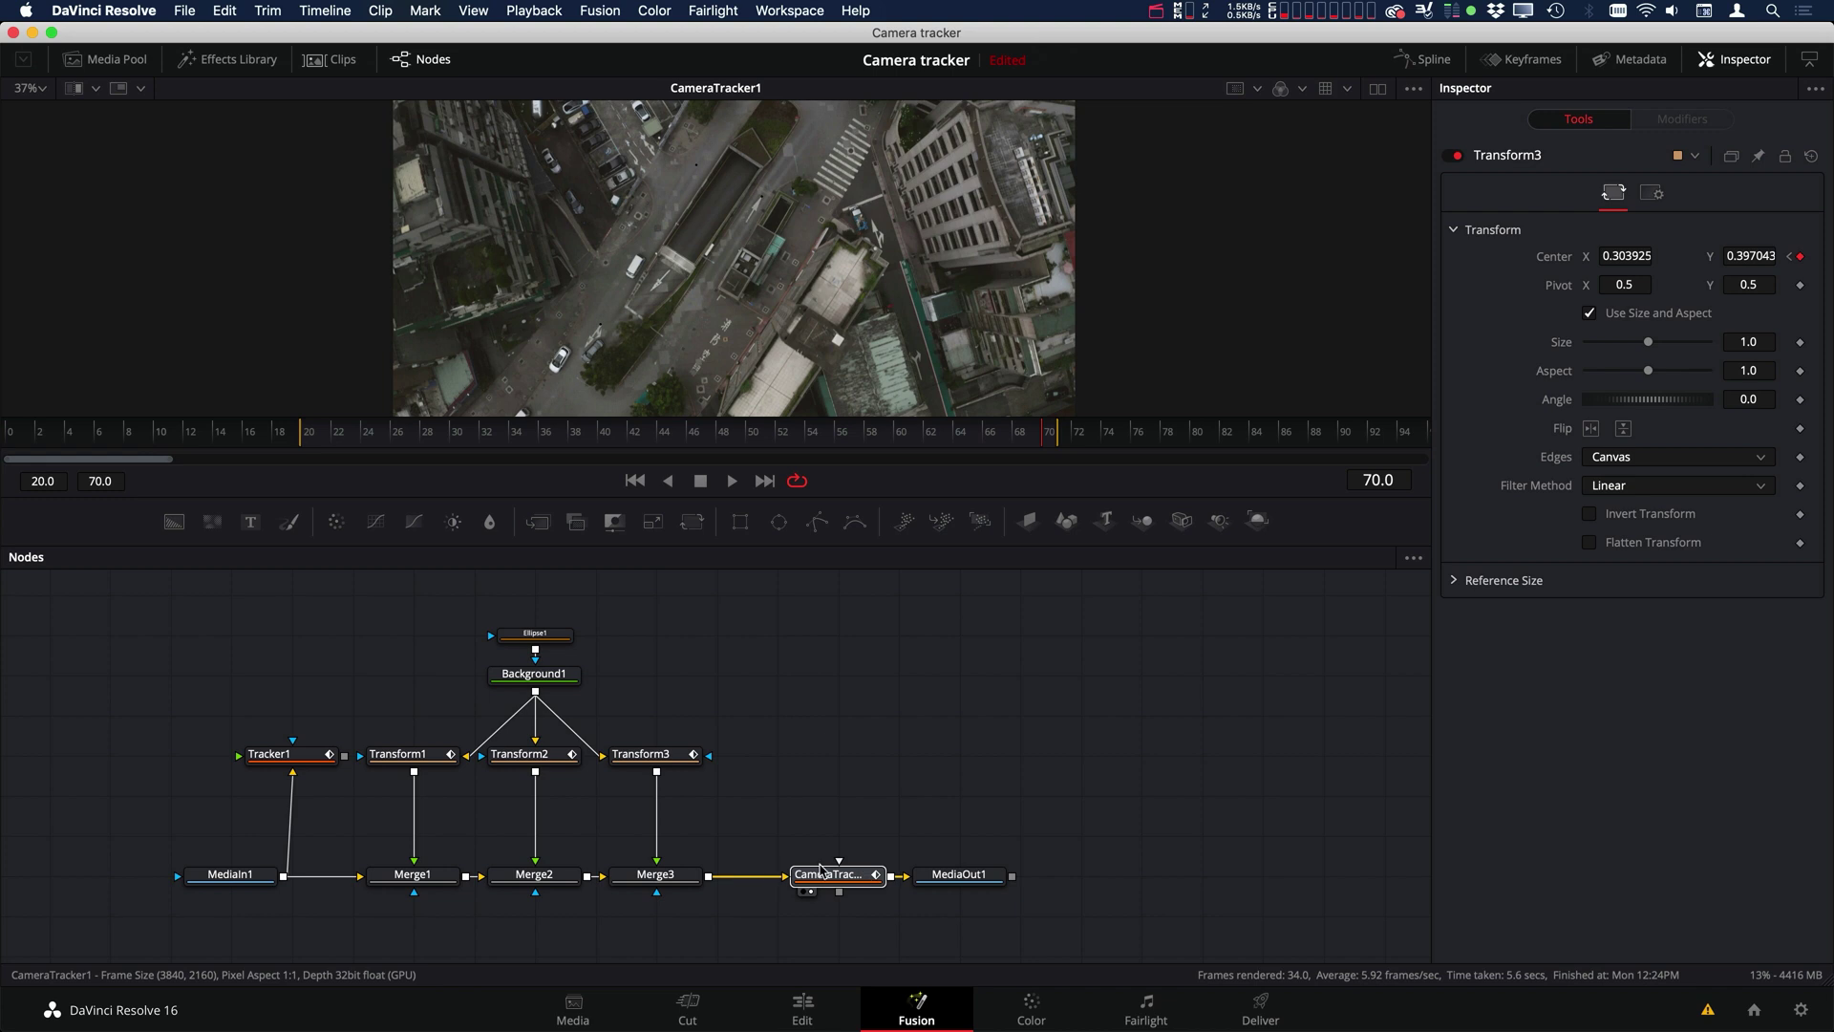
click(820, 871)
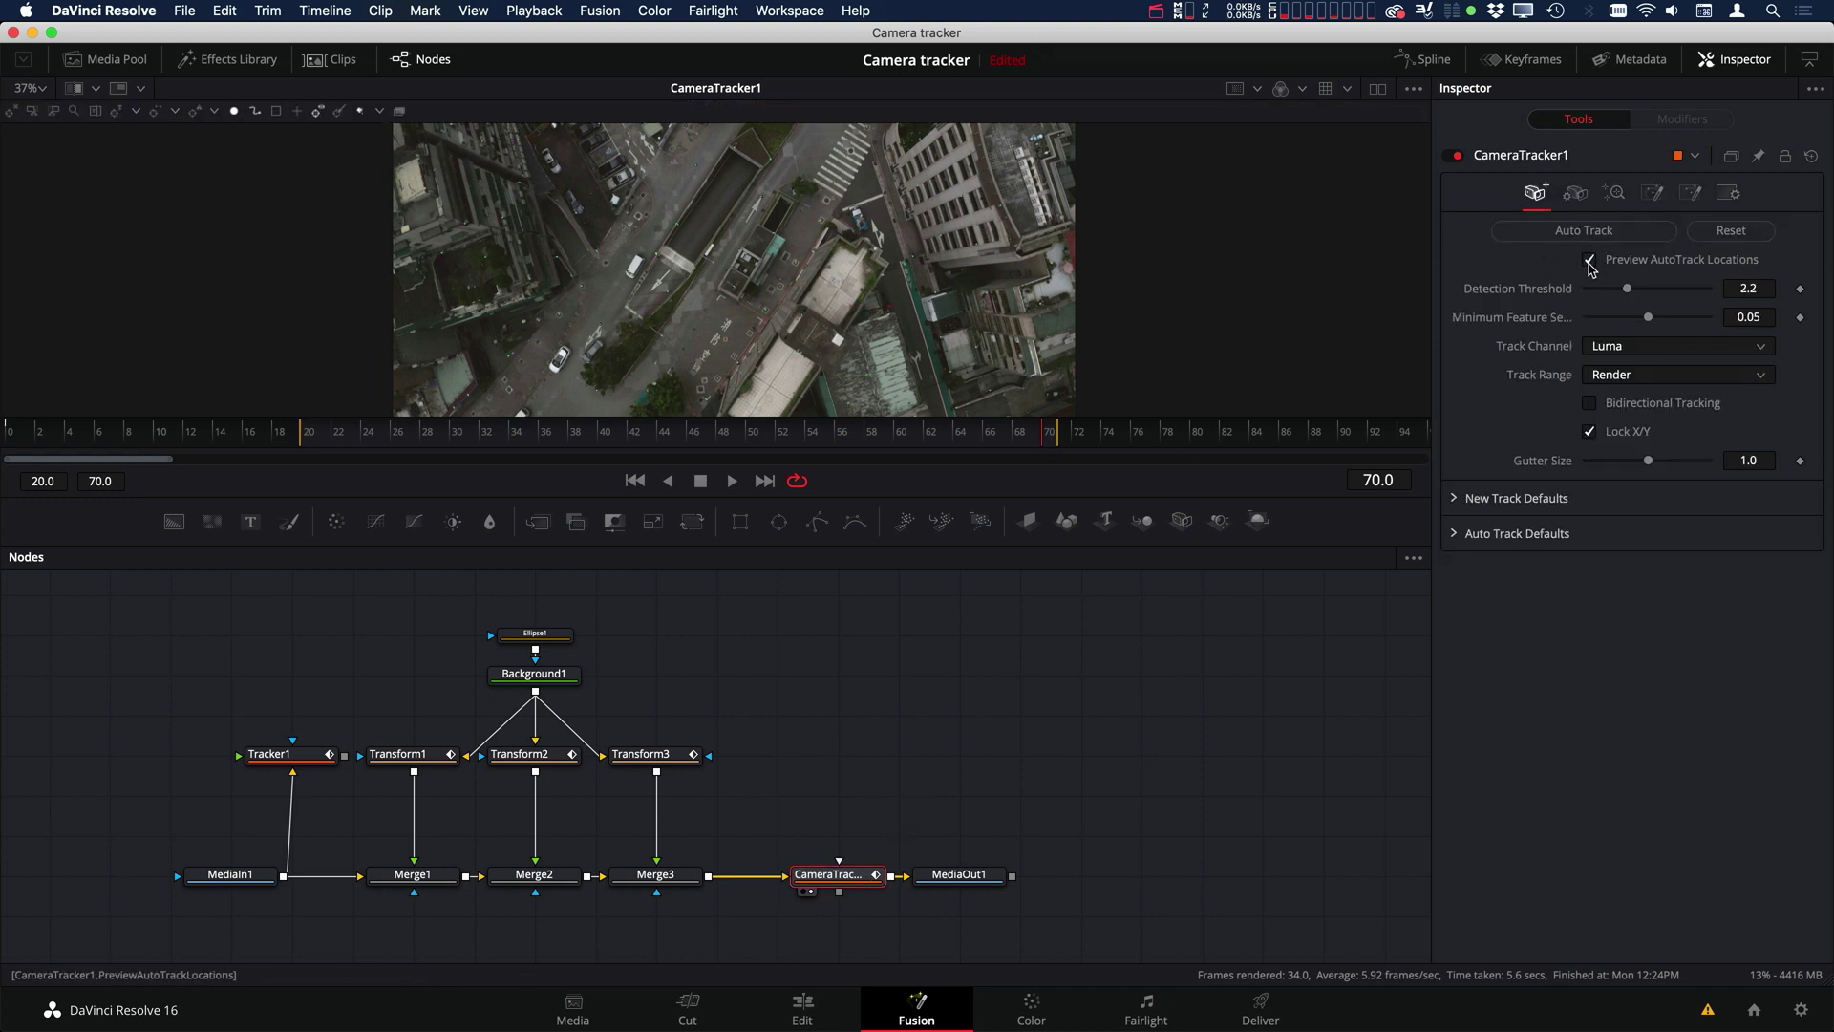
Zoom the viewer out to 42% and move MediaOut1 well right of CameraTracker1.
scroll(588, 386, up, 5)
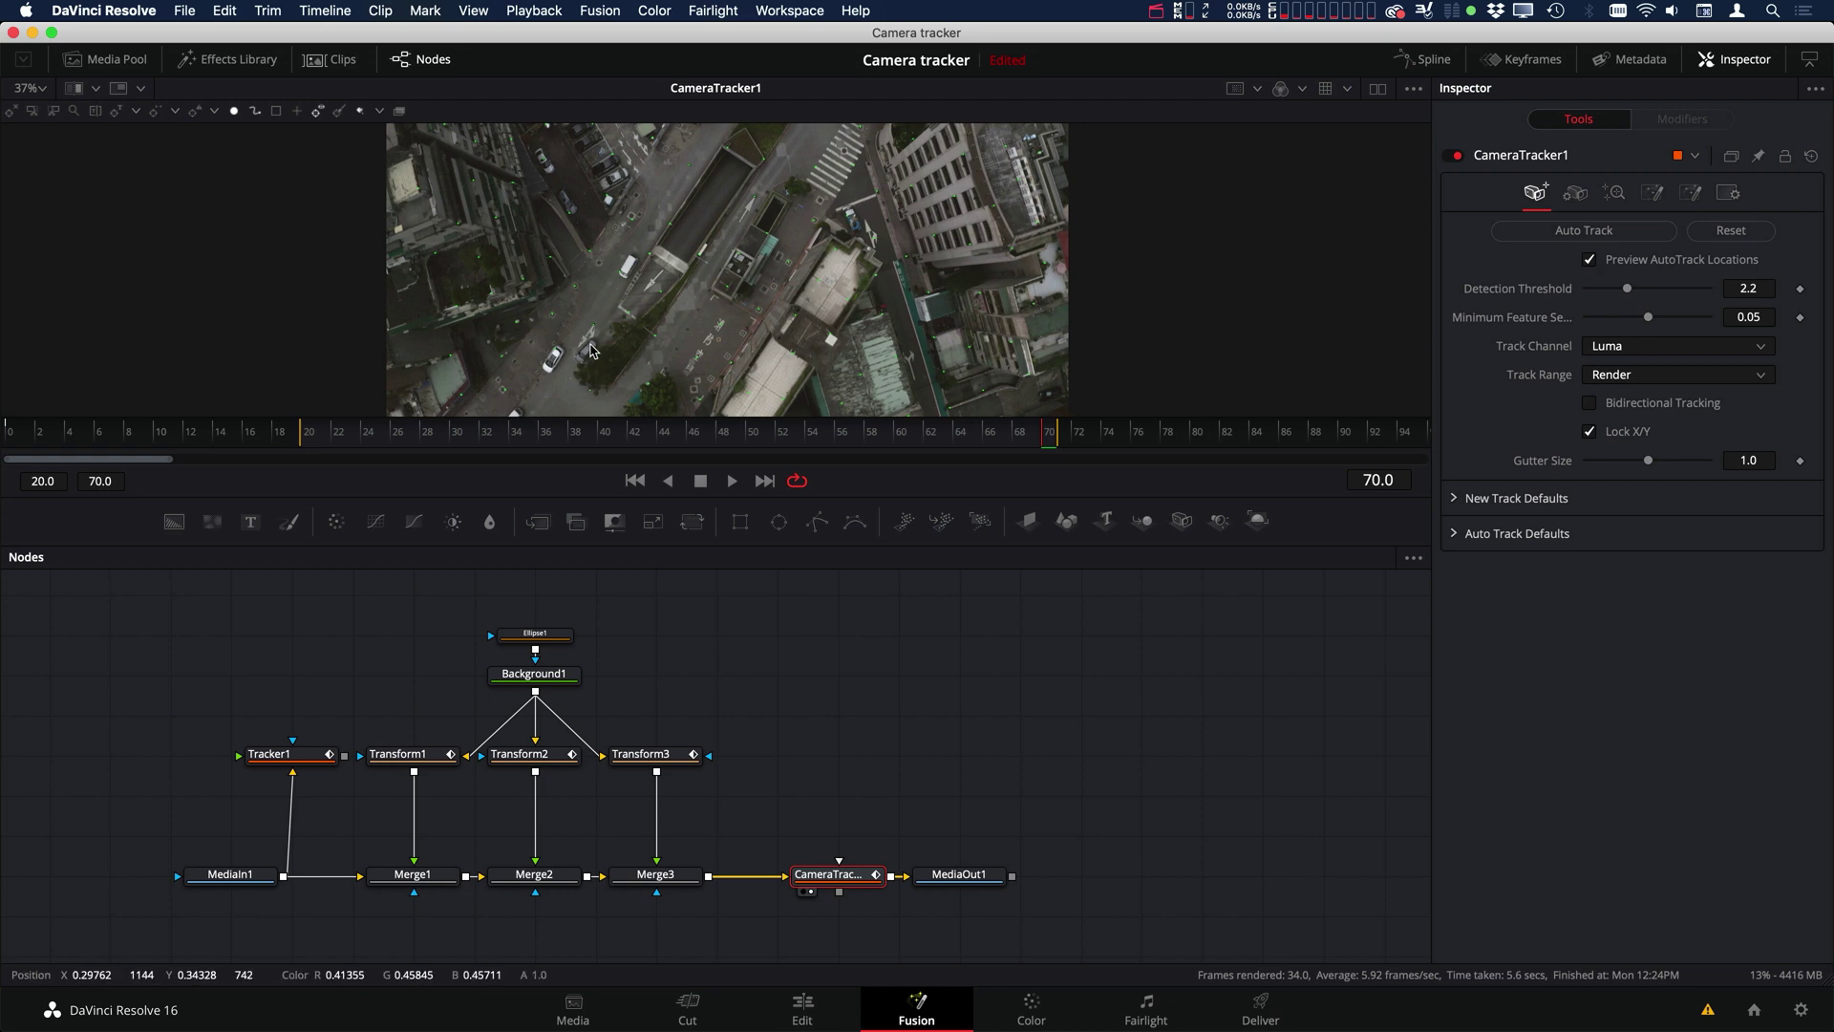
scroll(604, 393, up, 2)
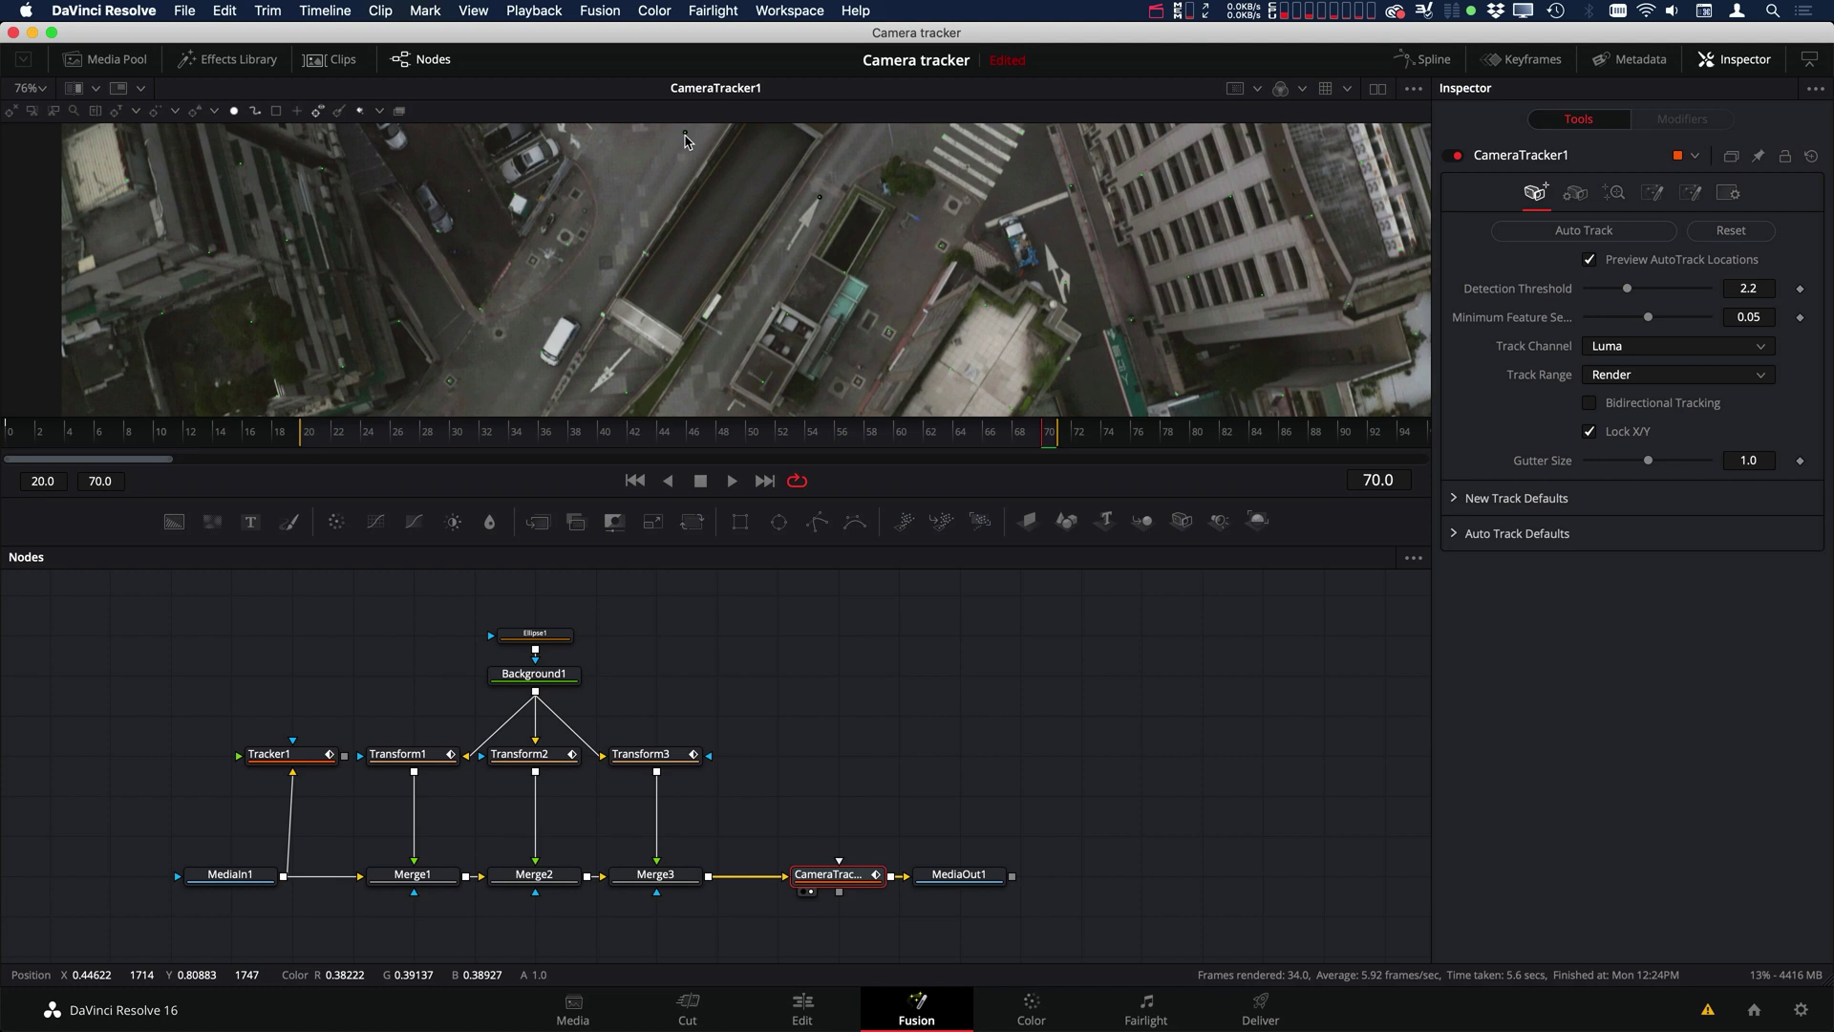
scroll(693, 313, down, 3)
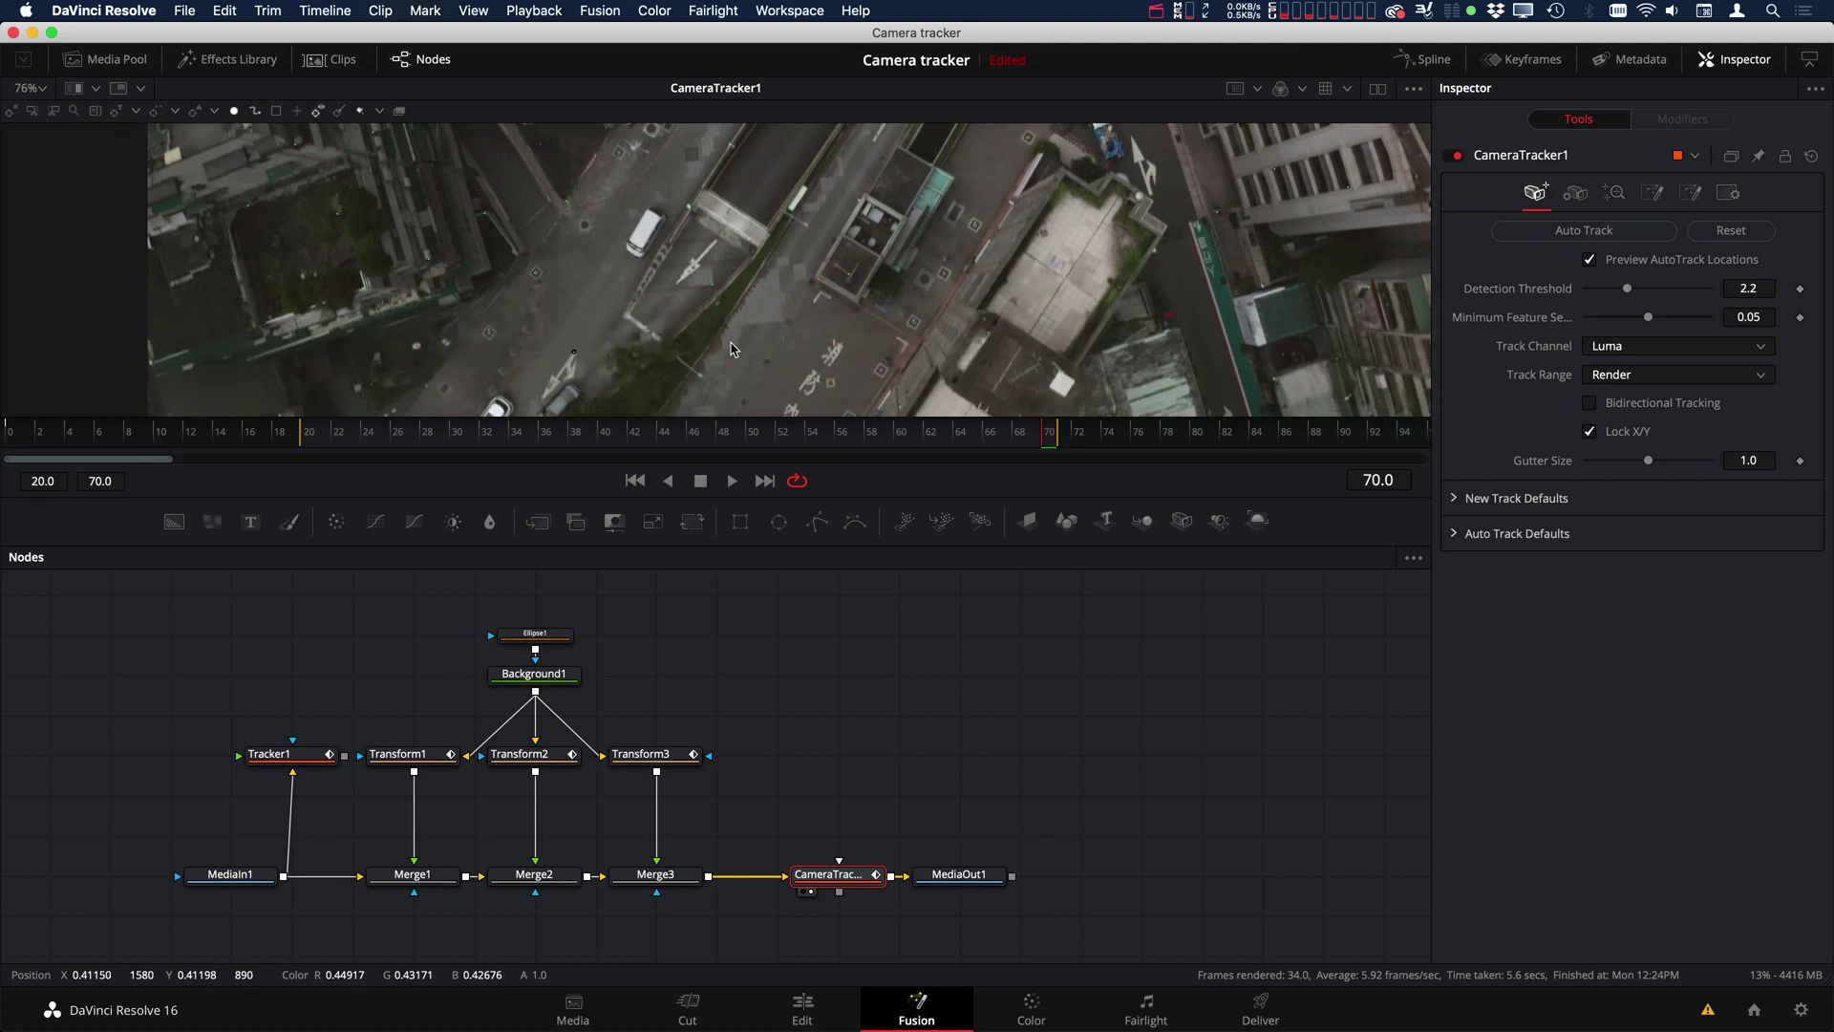
scroll(765, 292, up, 3)
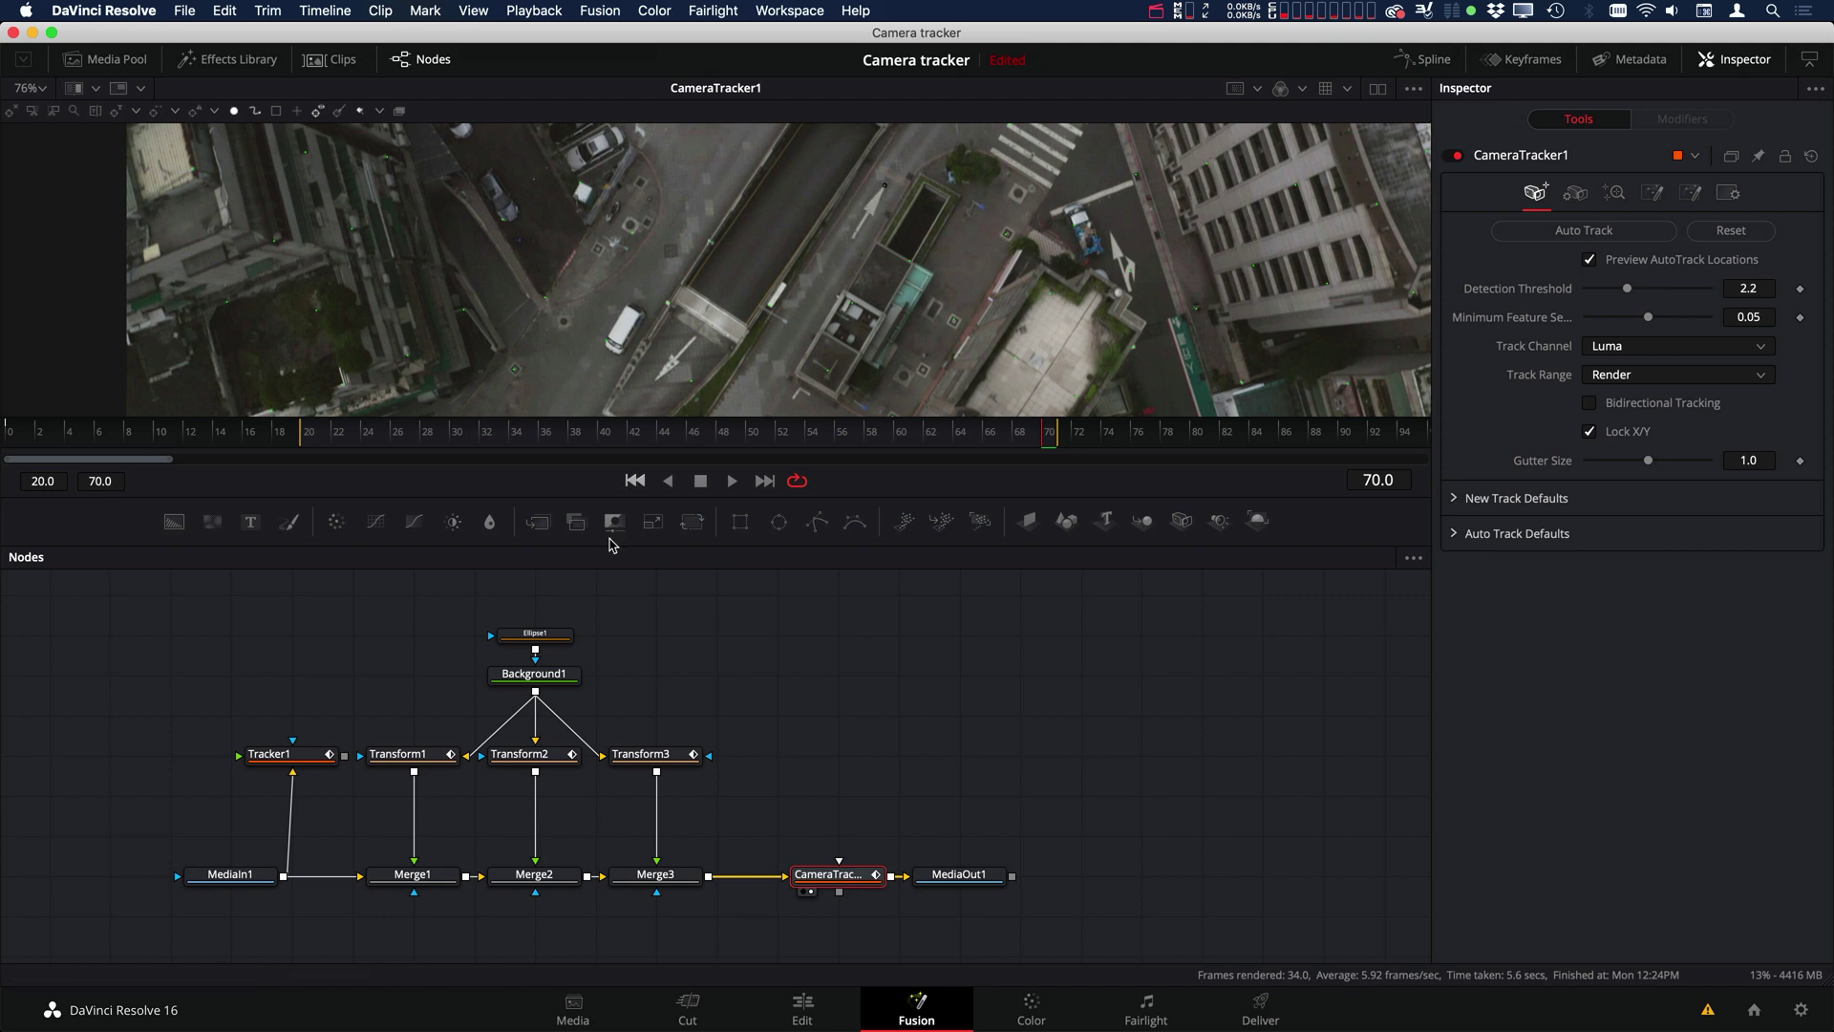
scroll(707, 640, down, 2)
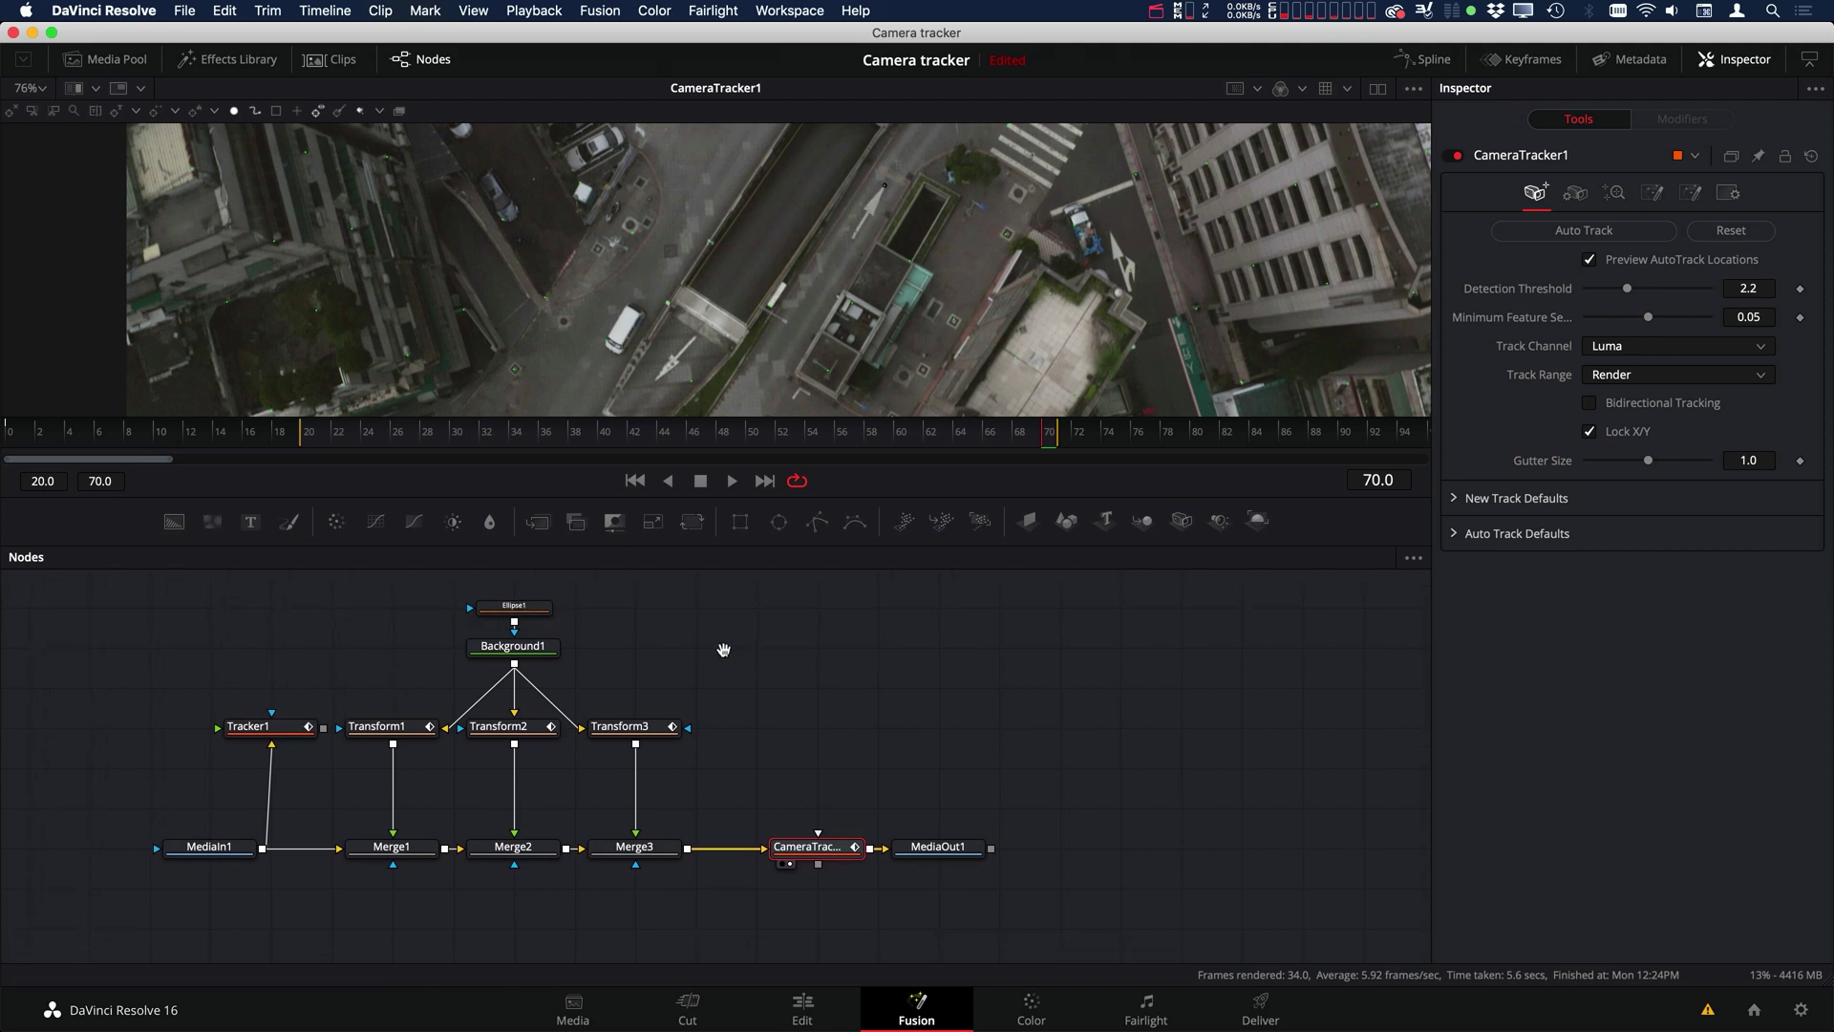
scroll(798, 271, right, 1)
scroll(797, 271, down, 3)
scroll(726, 229, up, 3)
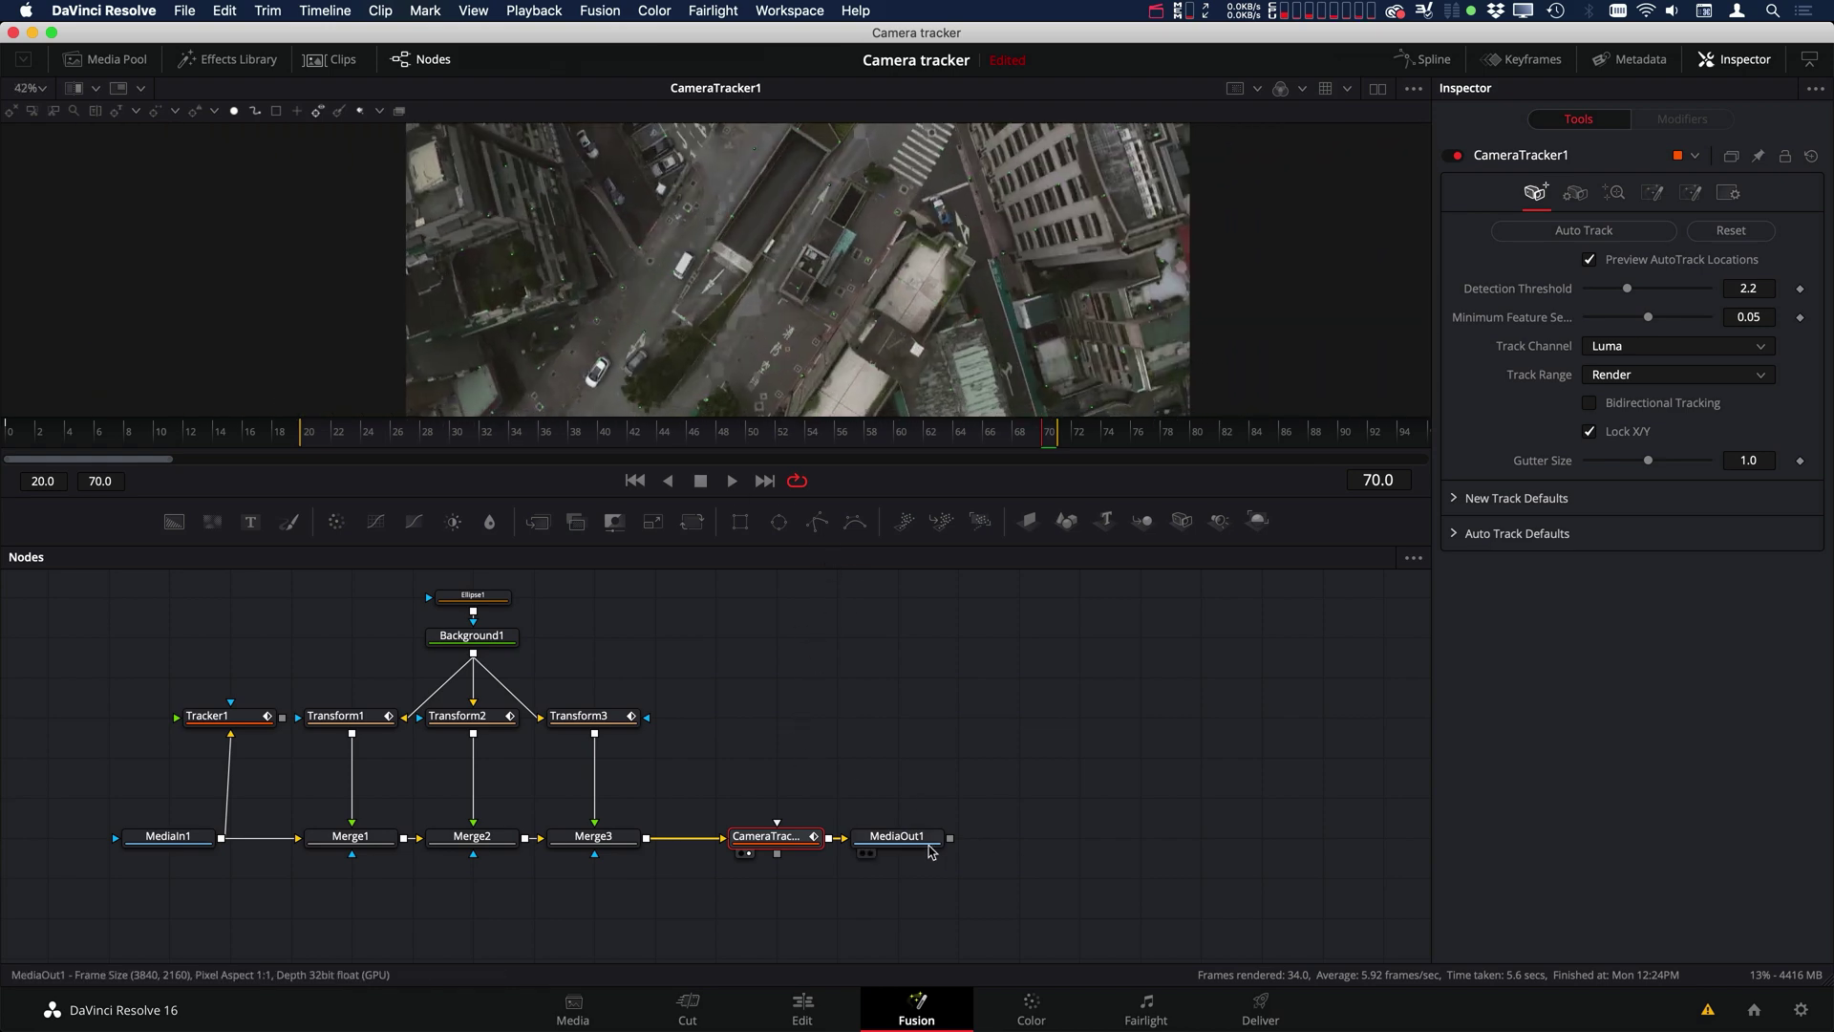
drag(898, 836, 1079, 837)
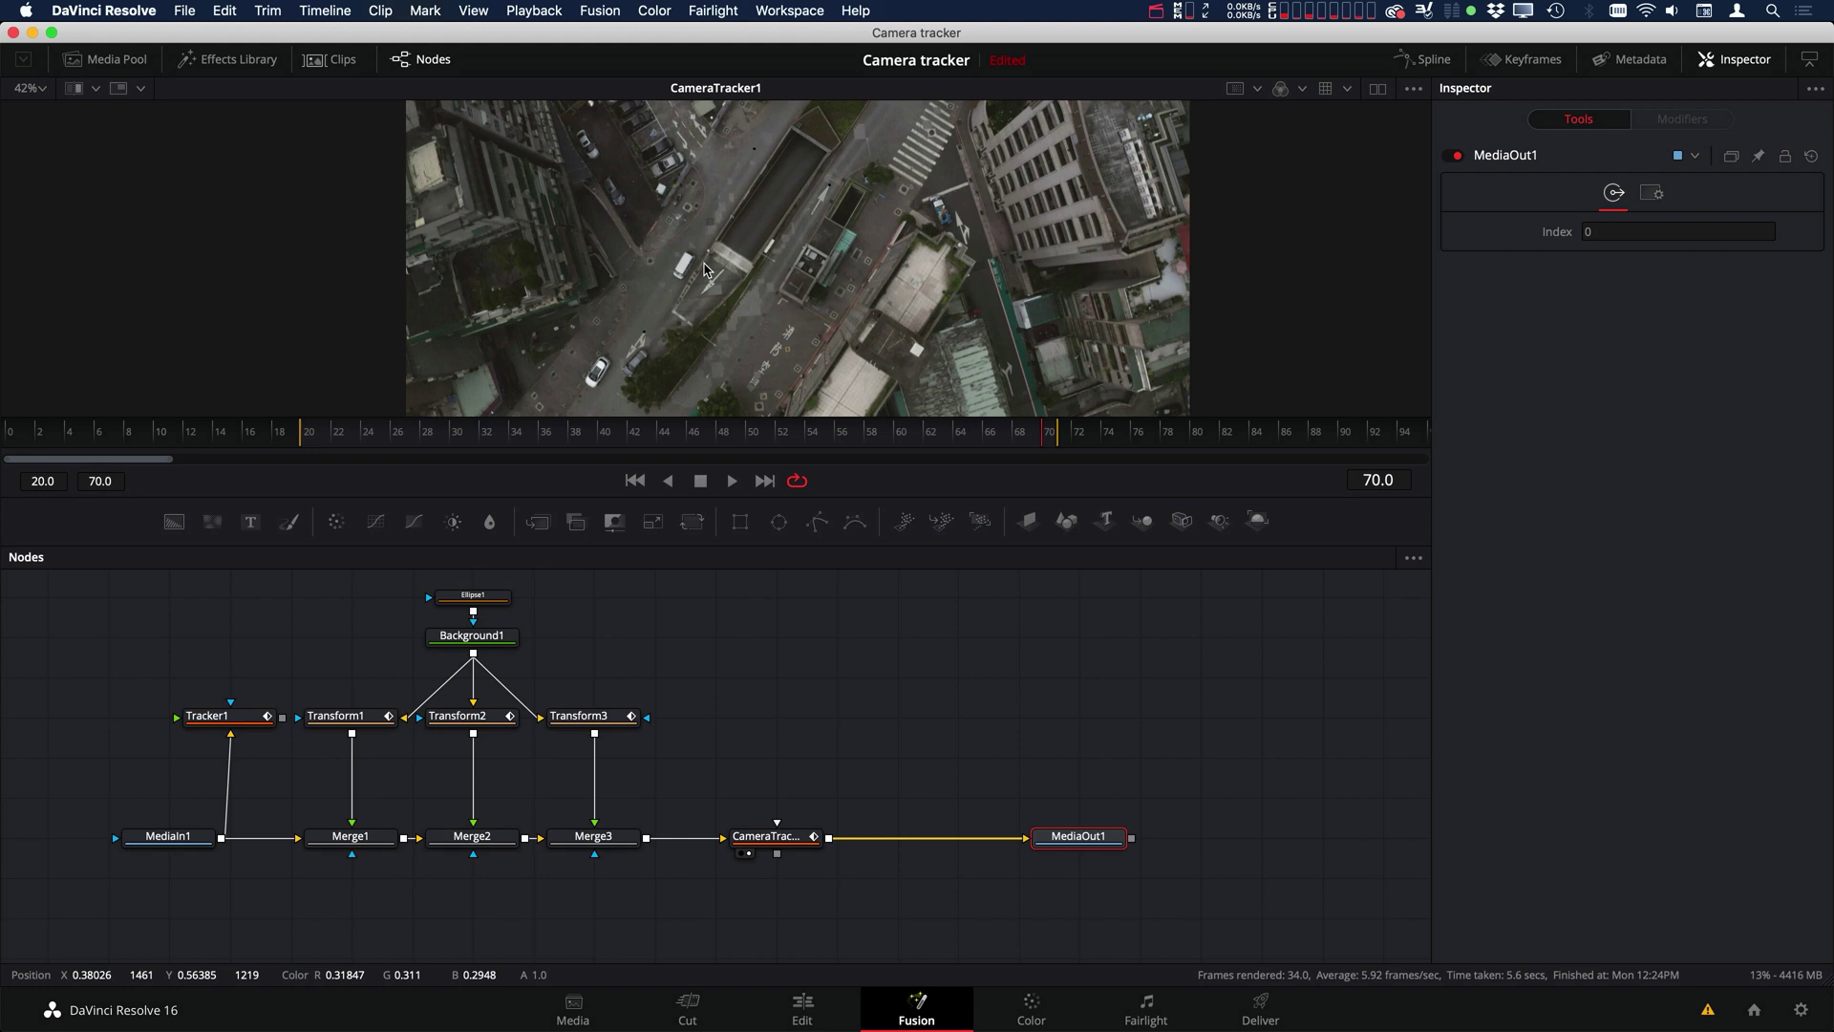
click(807, 835)
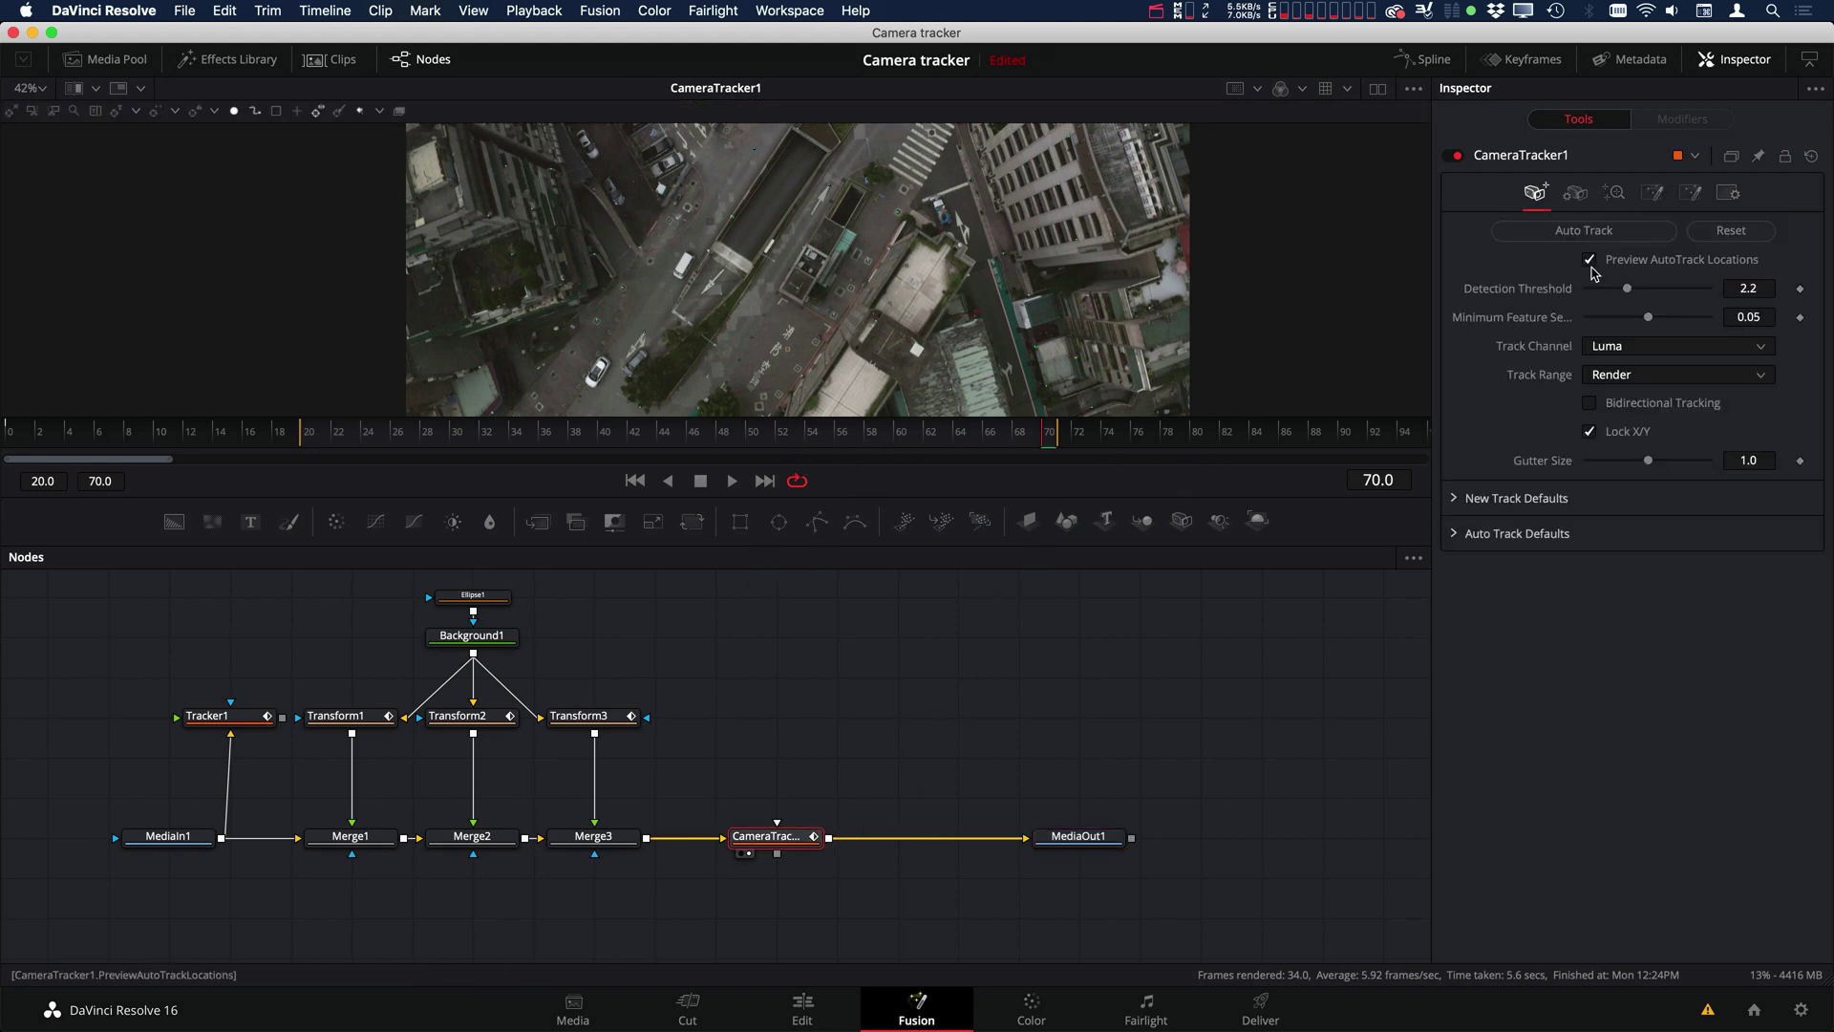
Auto-track the clip and solve the camera, giving a 2.4907-pixel average solve error.
click(1578, 232)
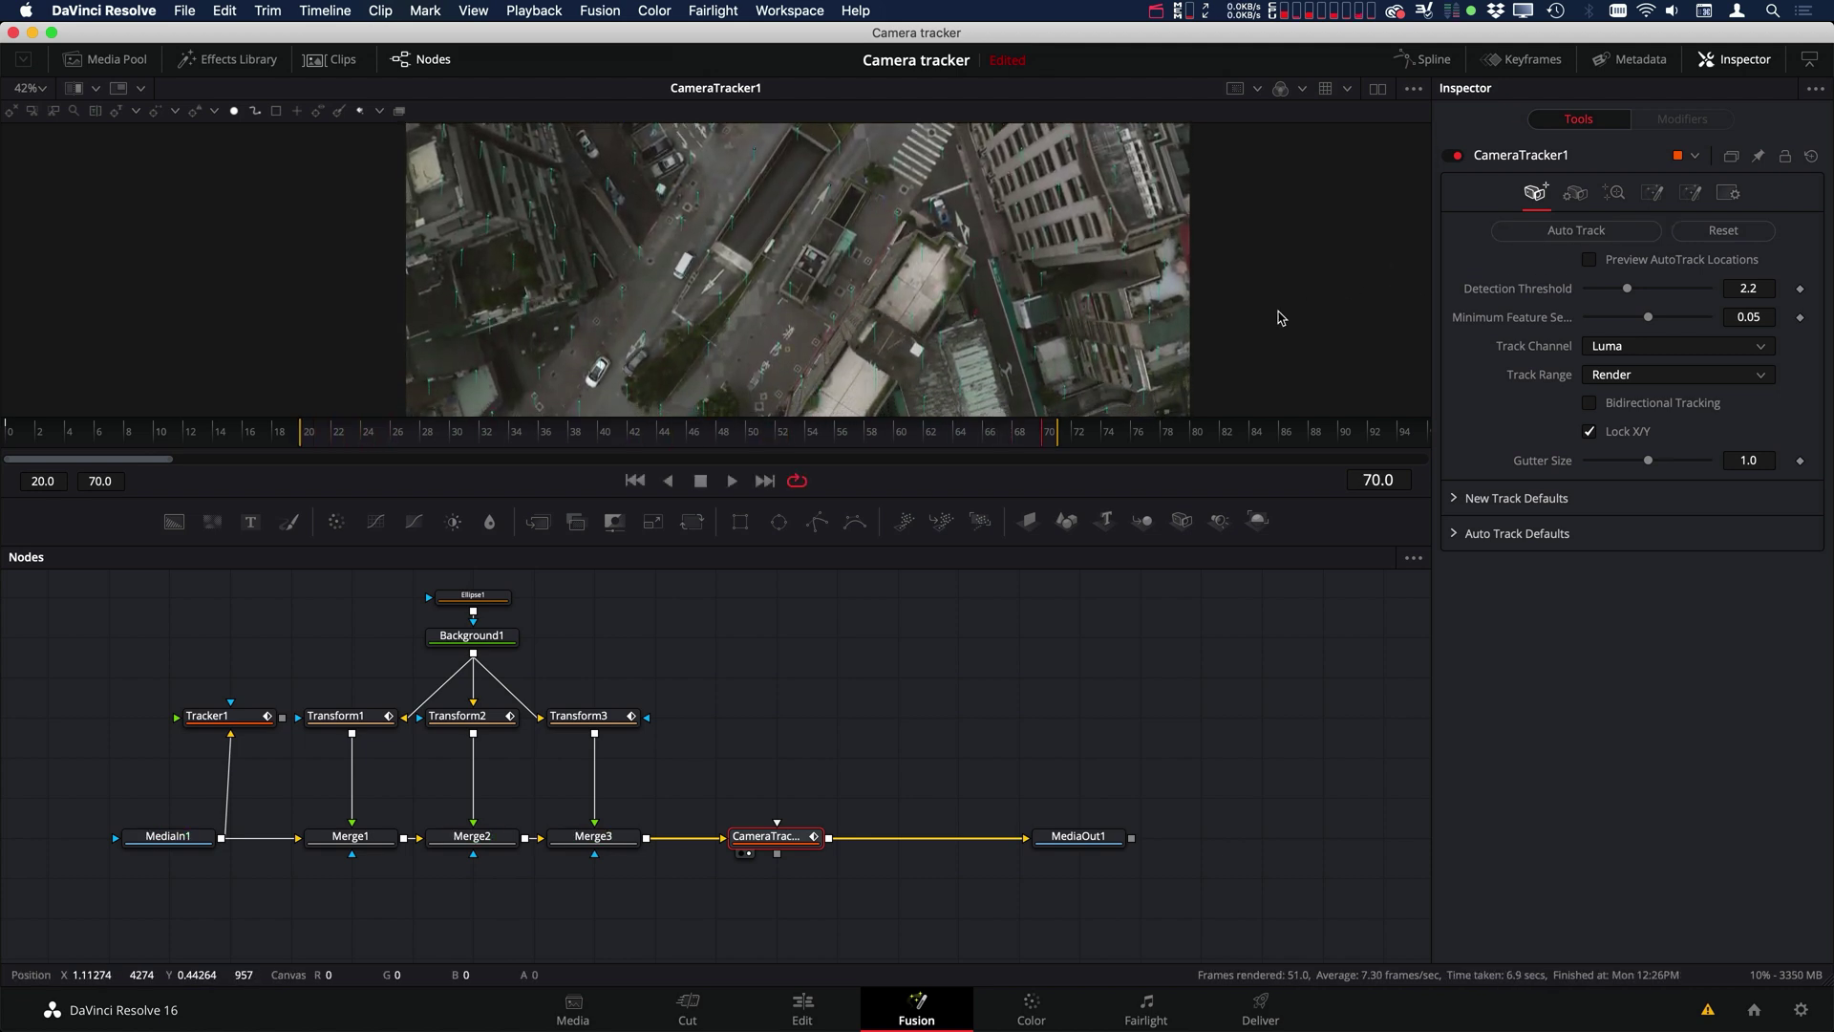
click(1614, 194)
click(1633, 235)
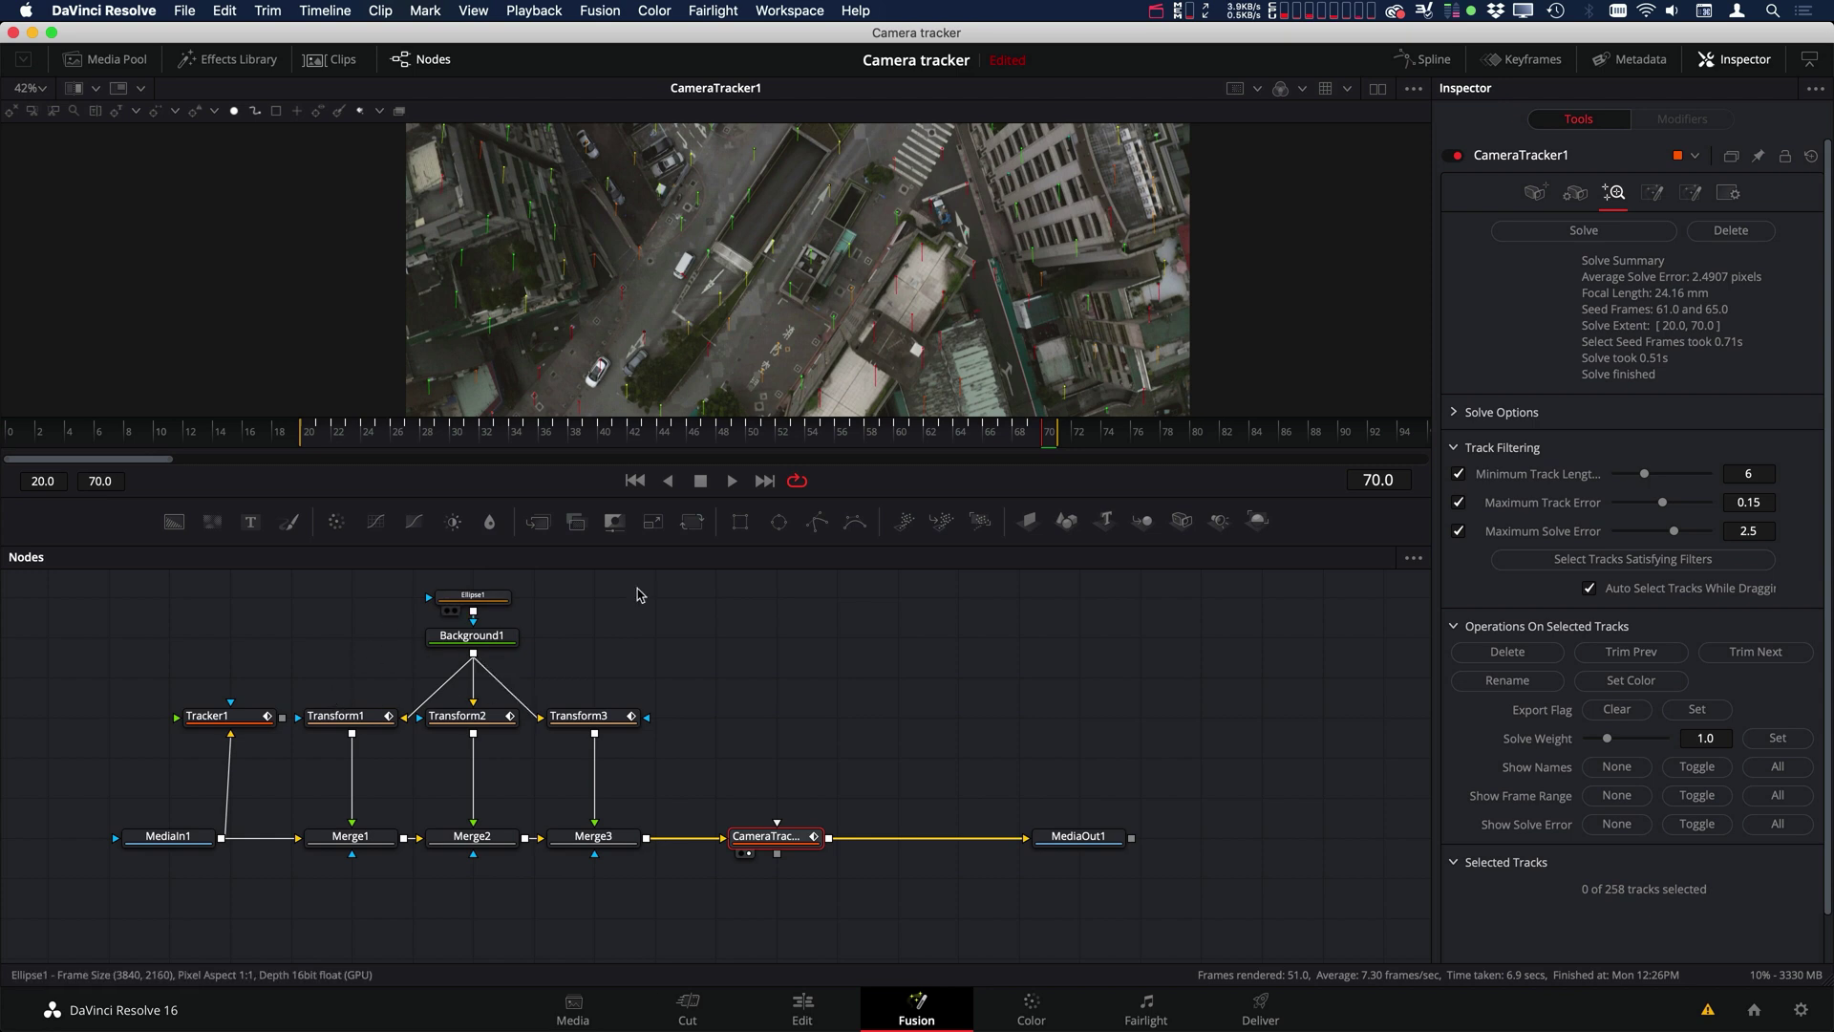
Delete the 91 filter-matched tracks, sparing one chosen track, and re-solve to 0.3635-pixel error.
click(1576, 558)
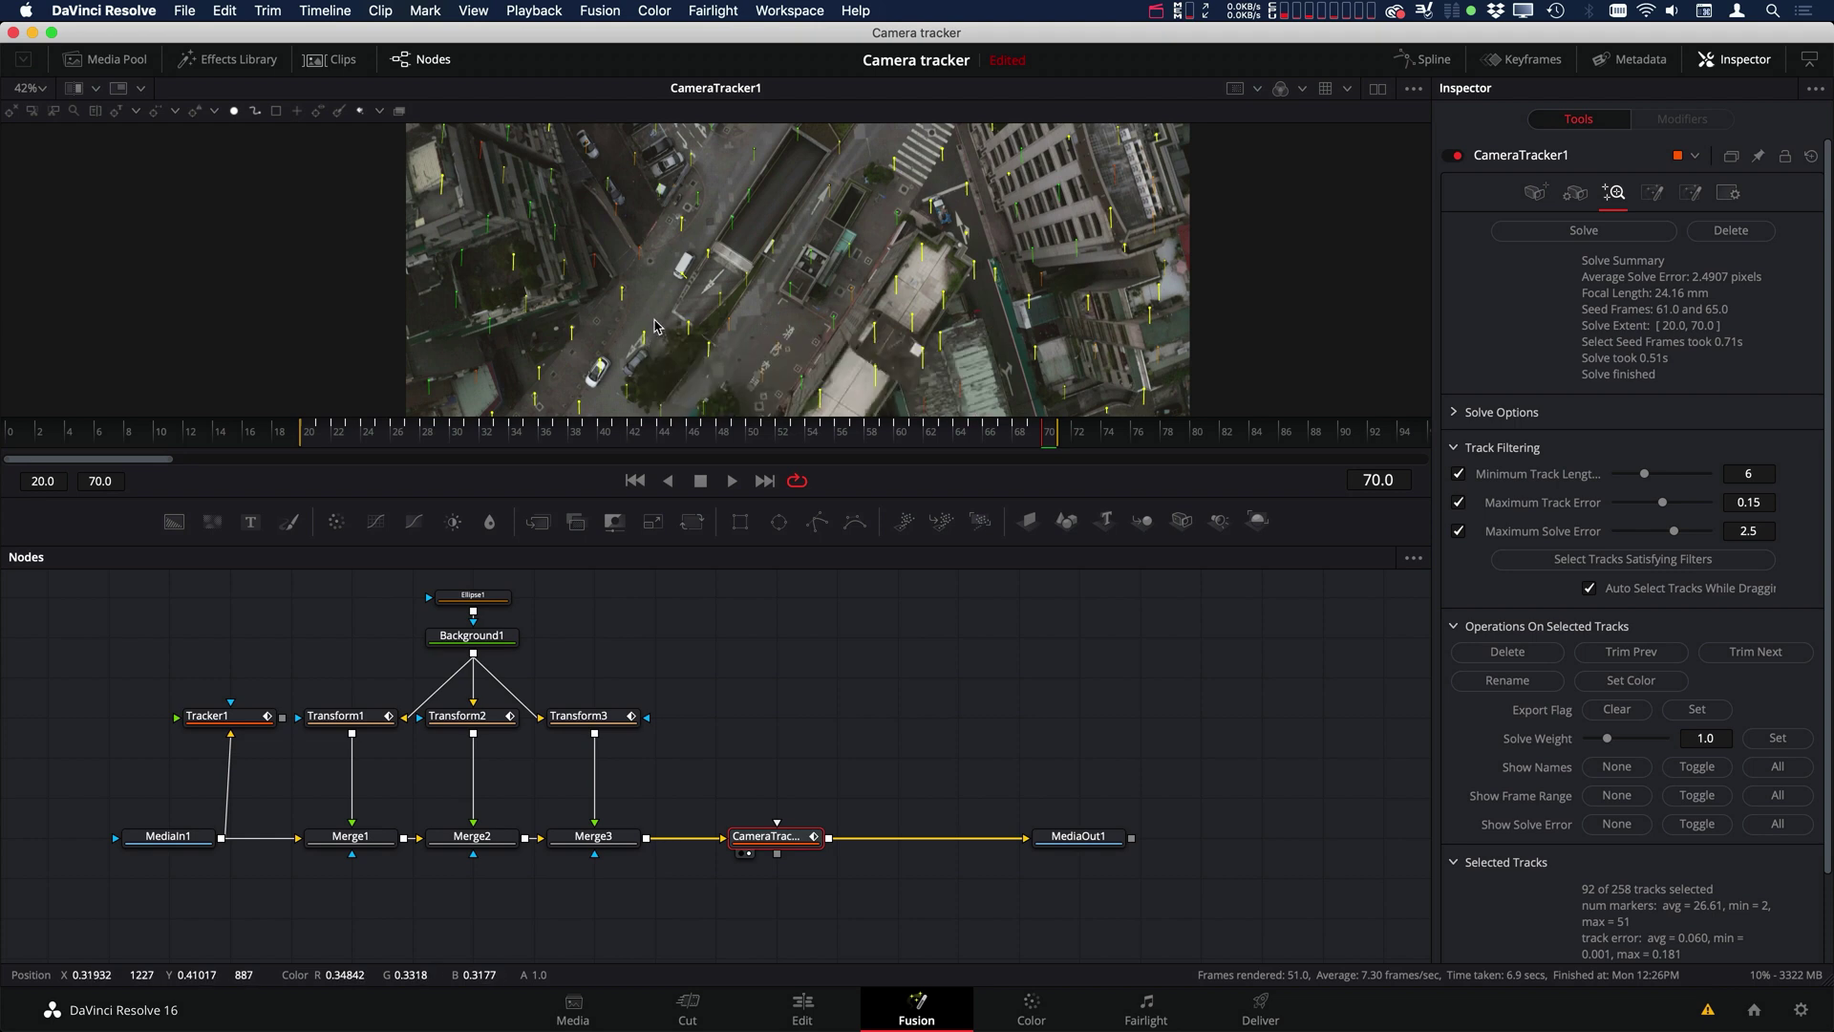
ctrl+click(655, 326)
click(1513, 652)
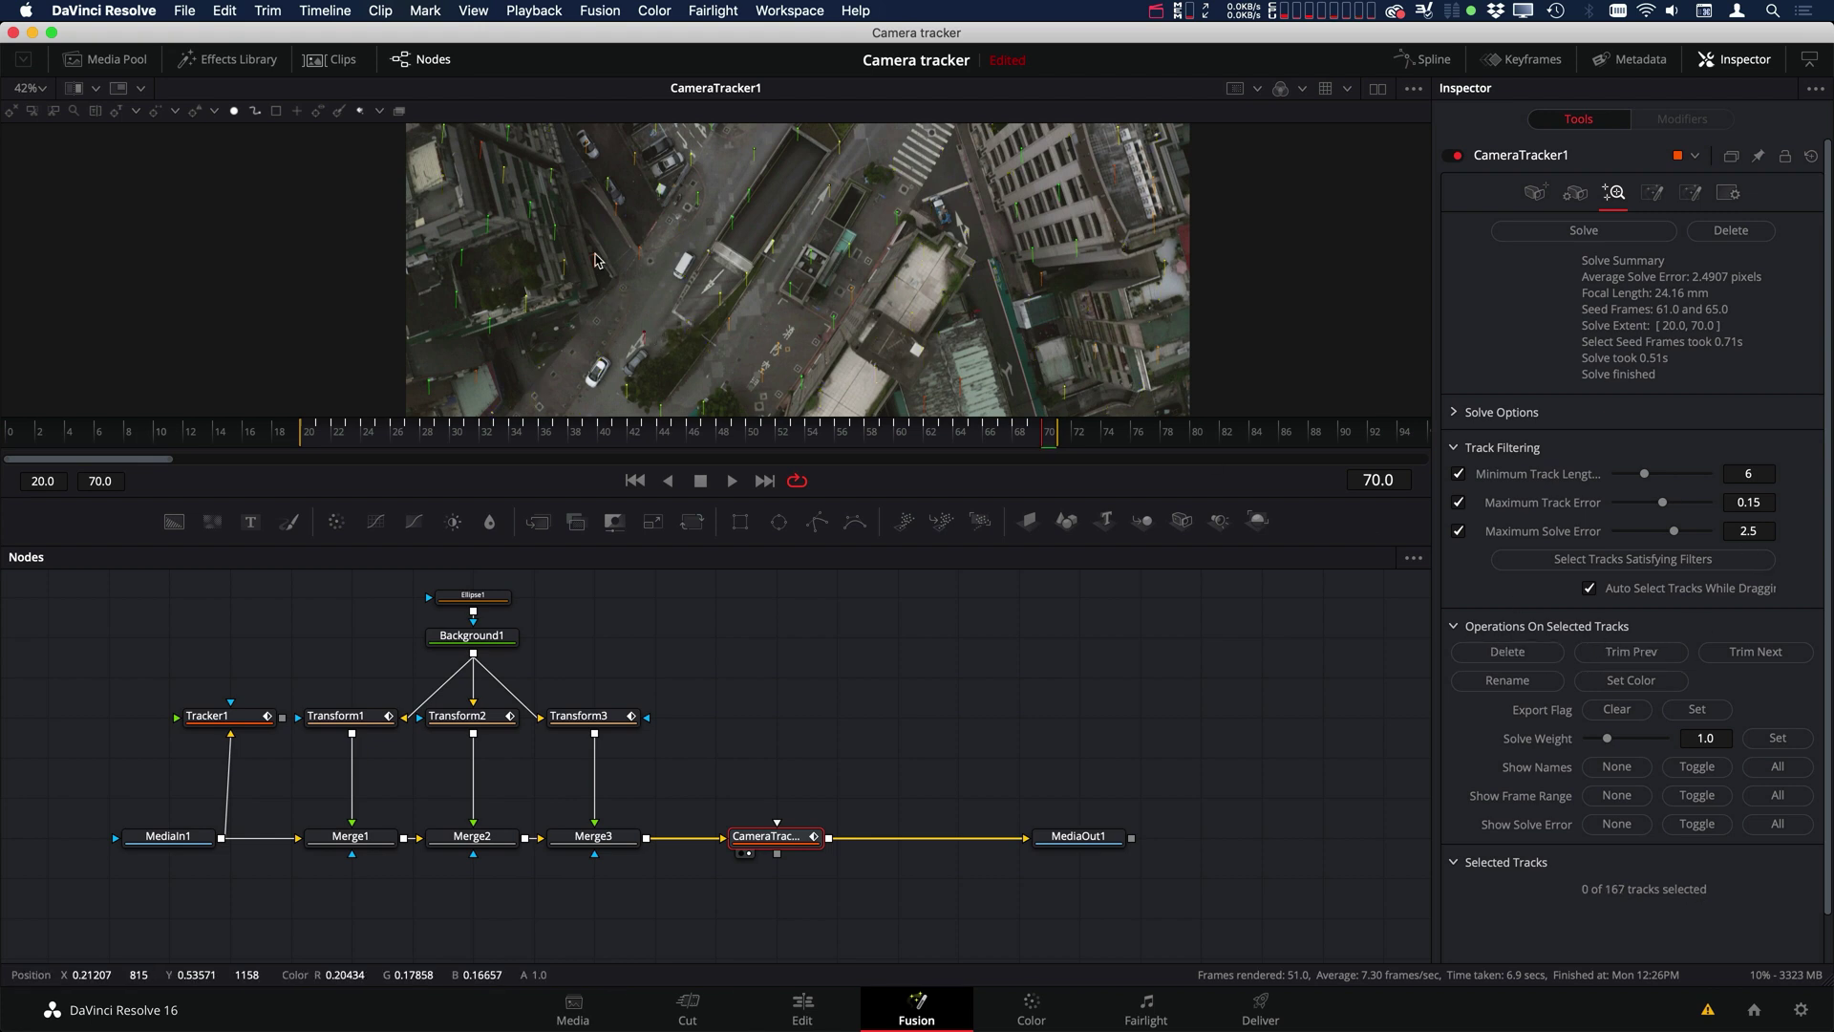
click(1555, 232)
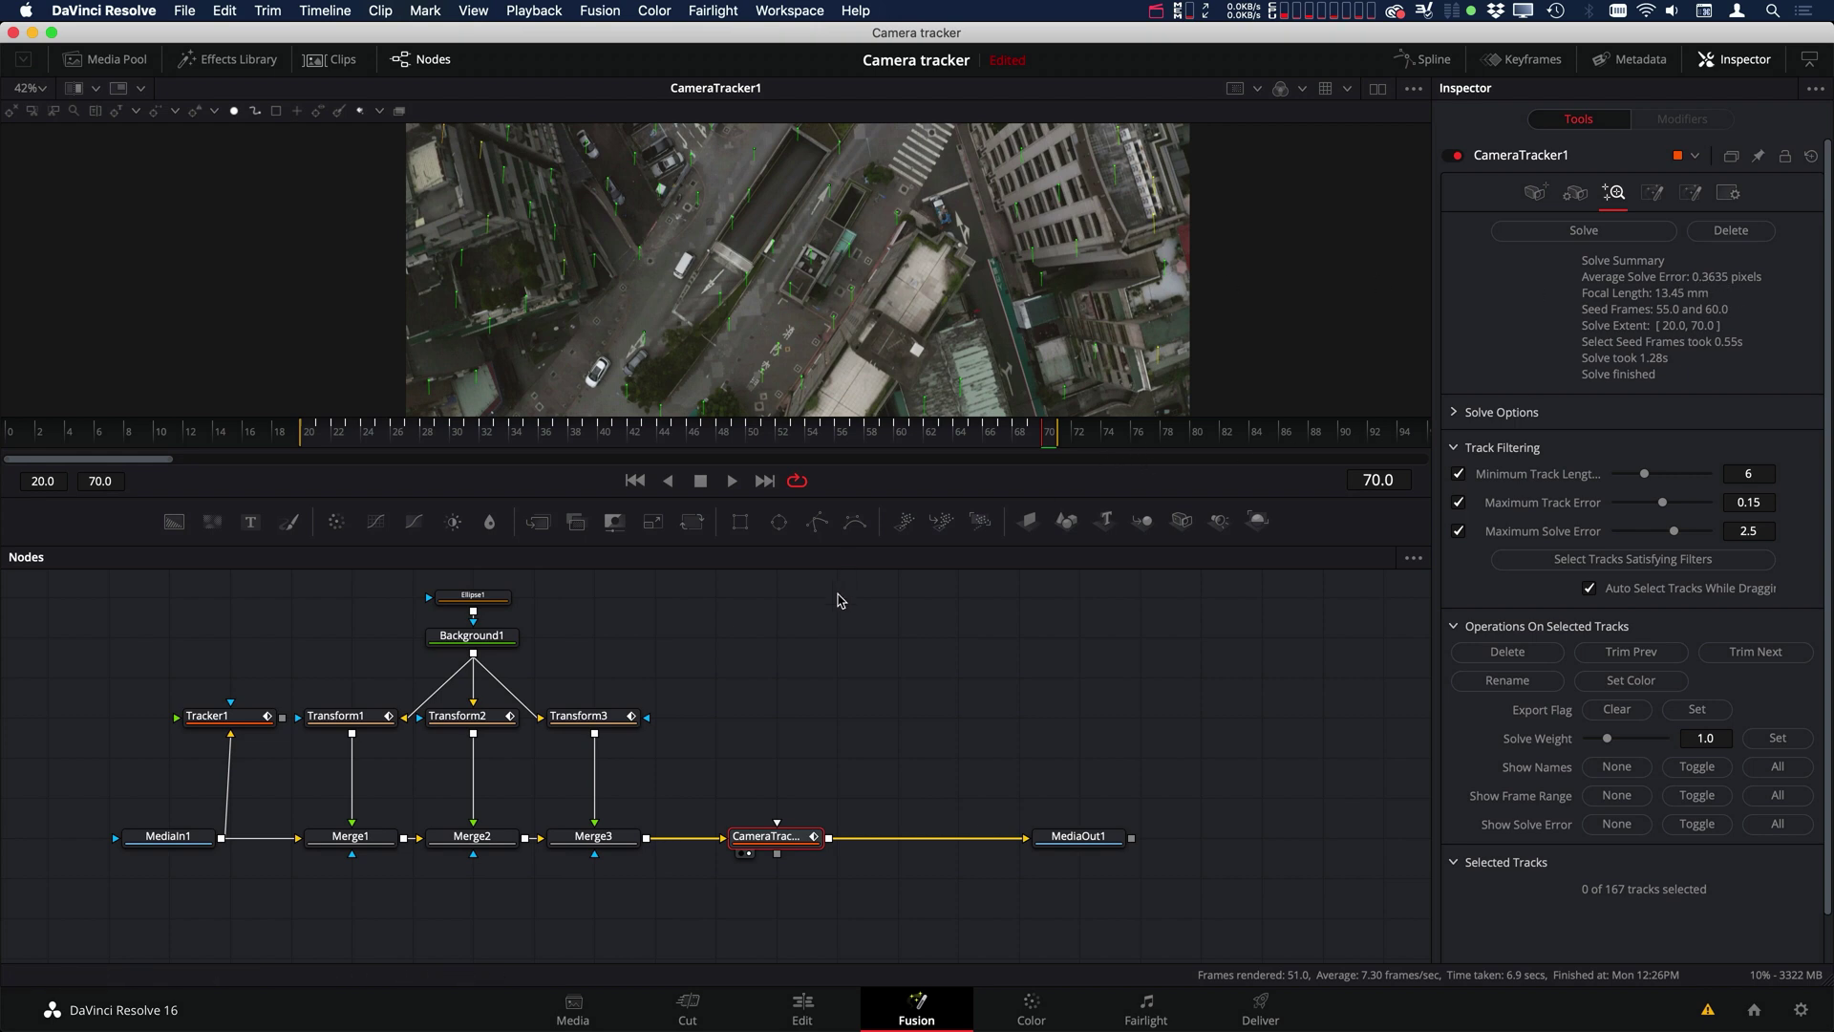
In Unaligned mode, set origin and ground orientation from the selected tracks, then switch back to Aligned.
click(1652, 193)
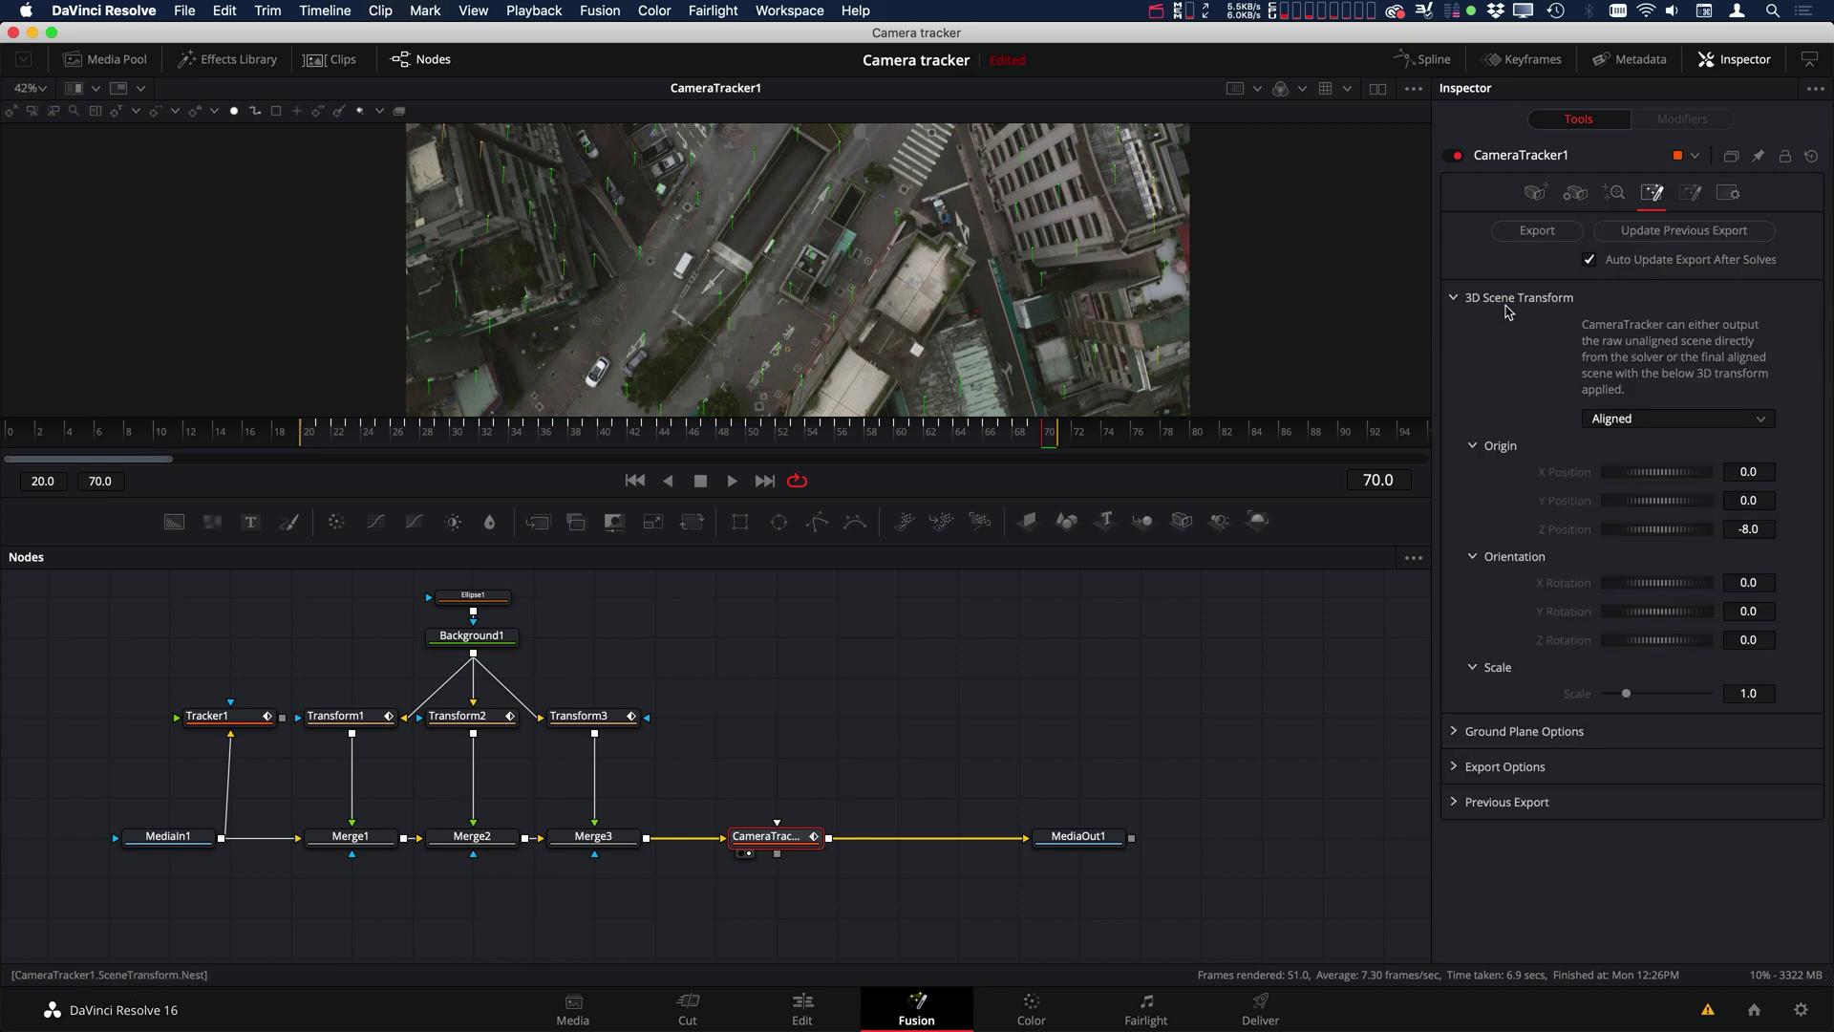
click(1658, 420)
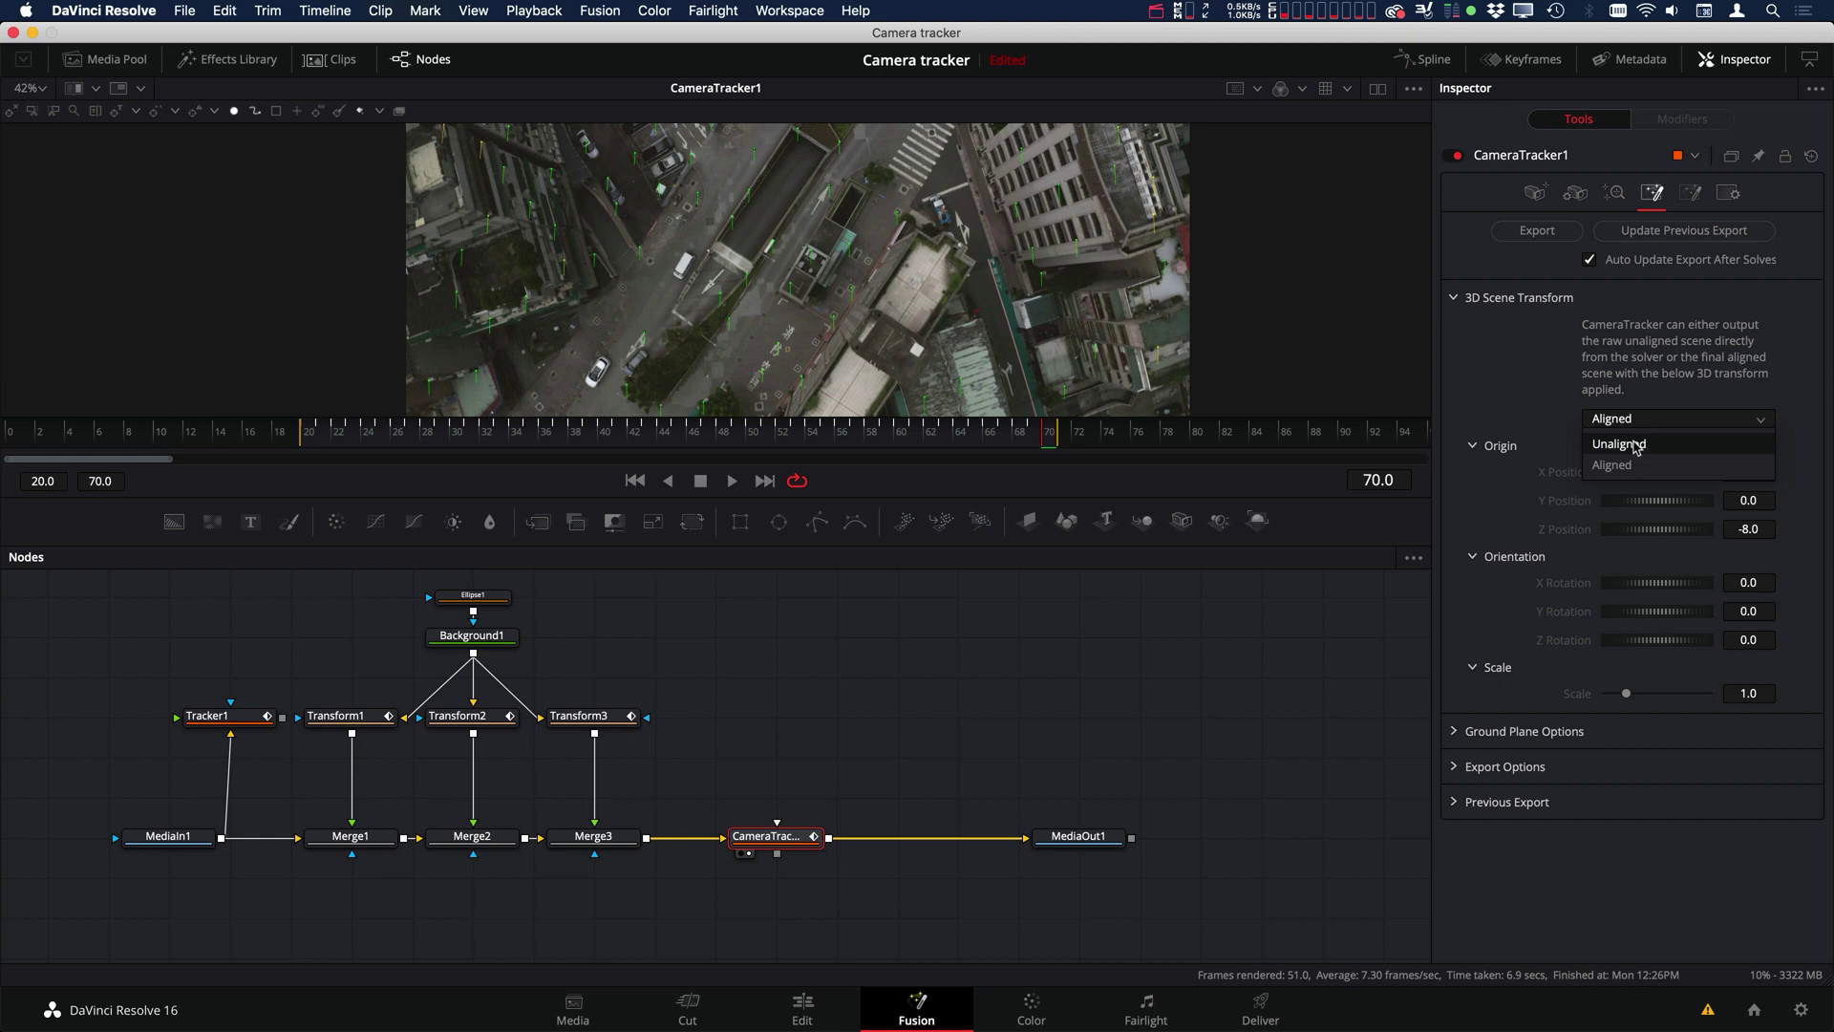
click(1636, 445)
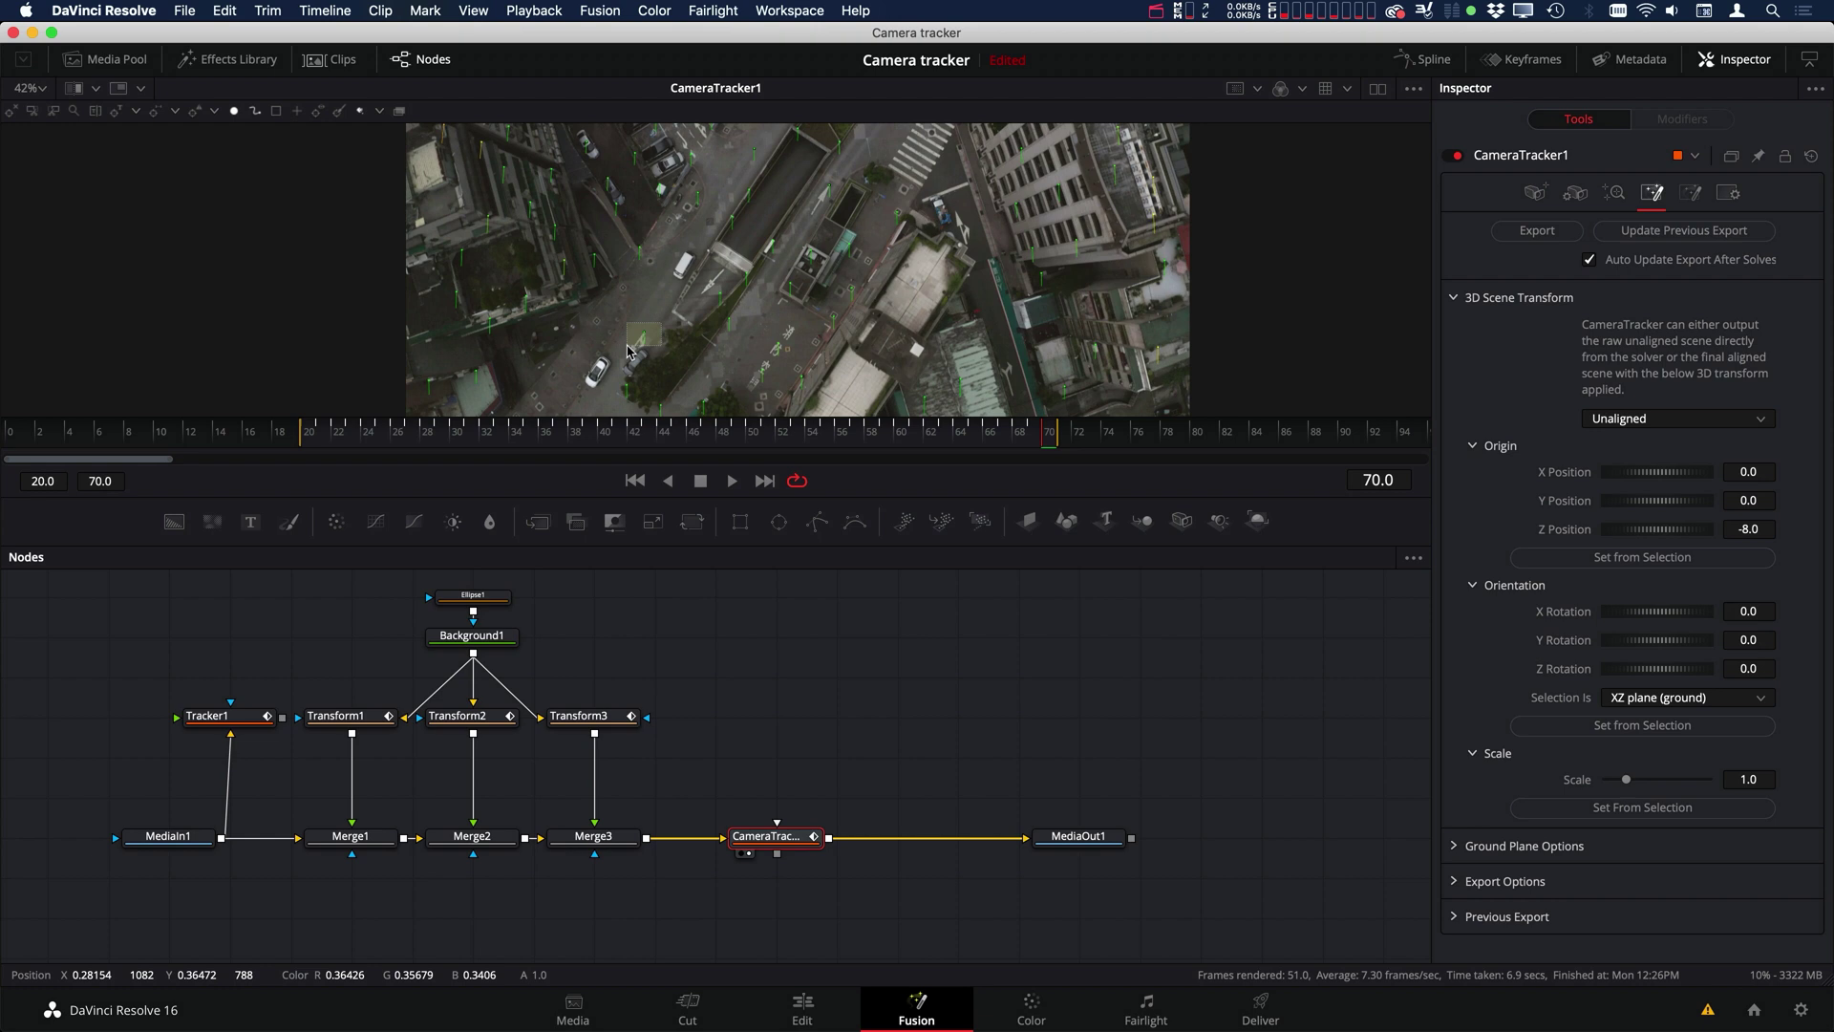
click(1642, 557)
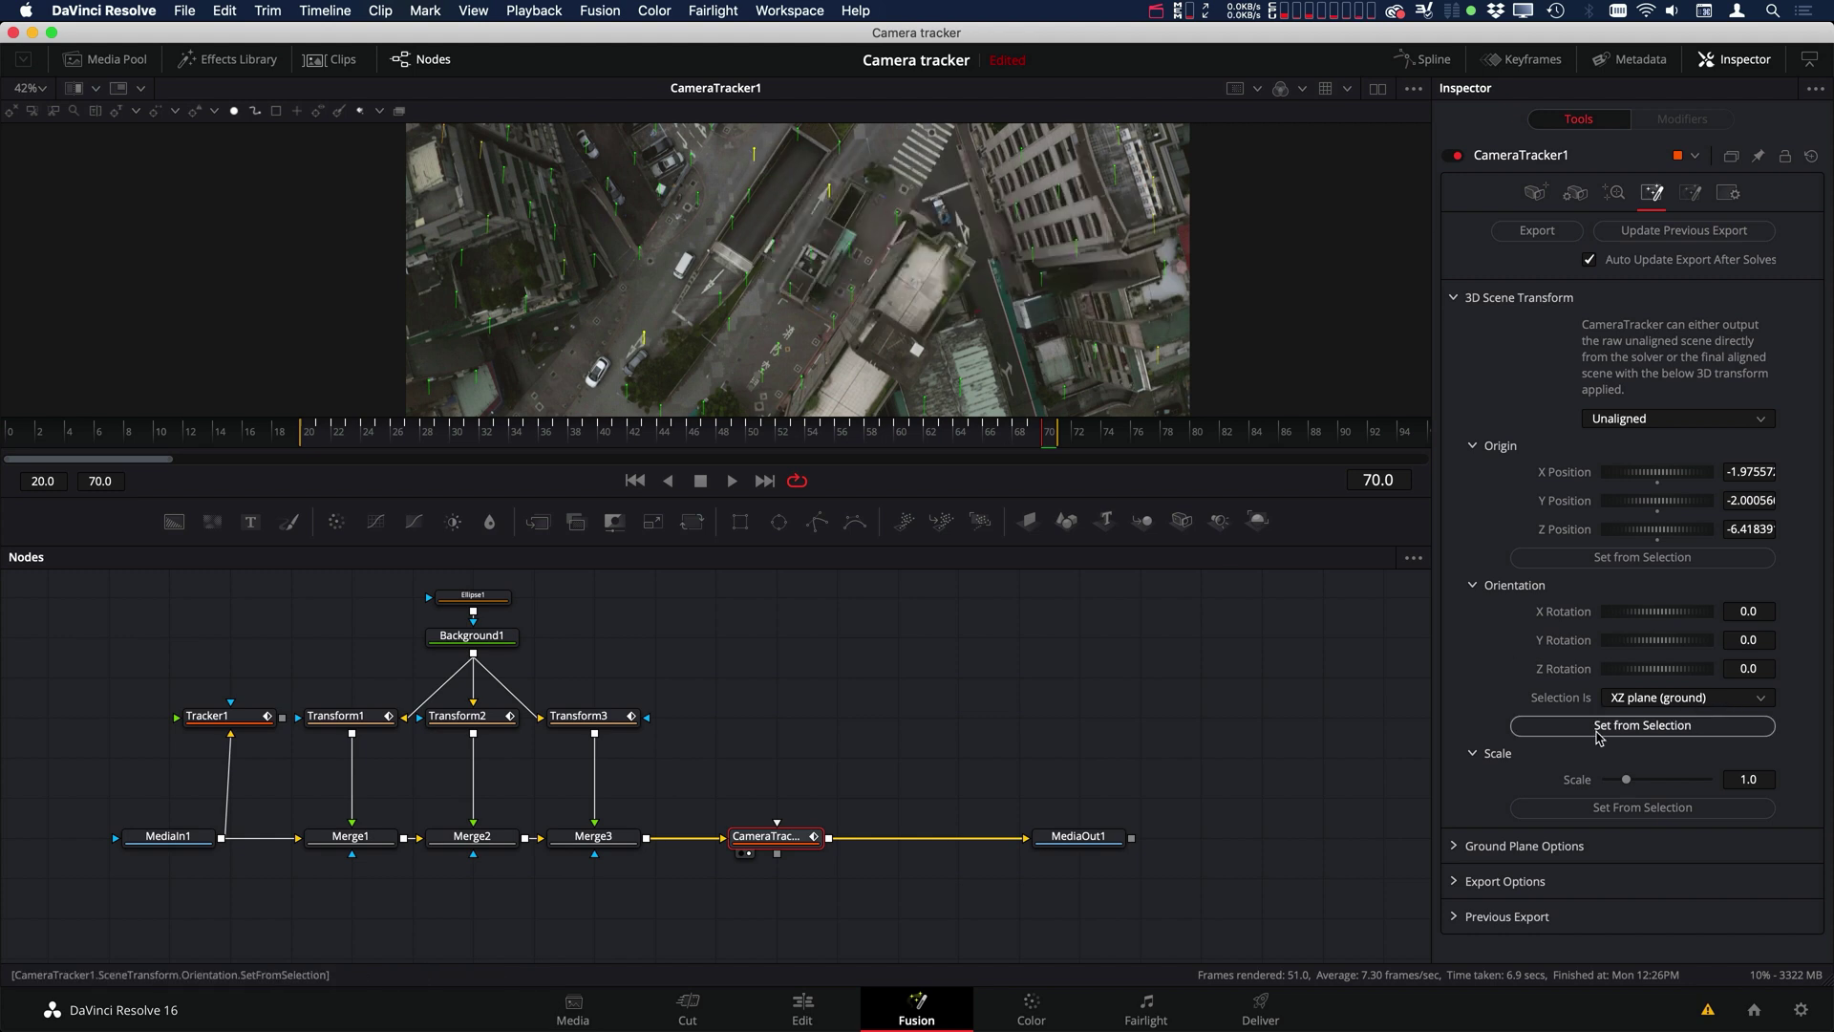
click(1644, 726)
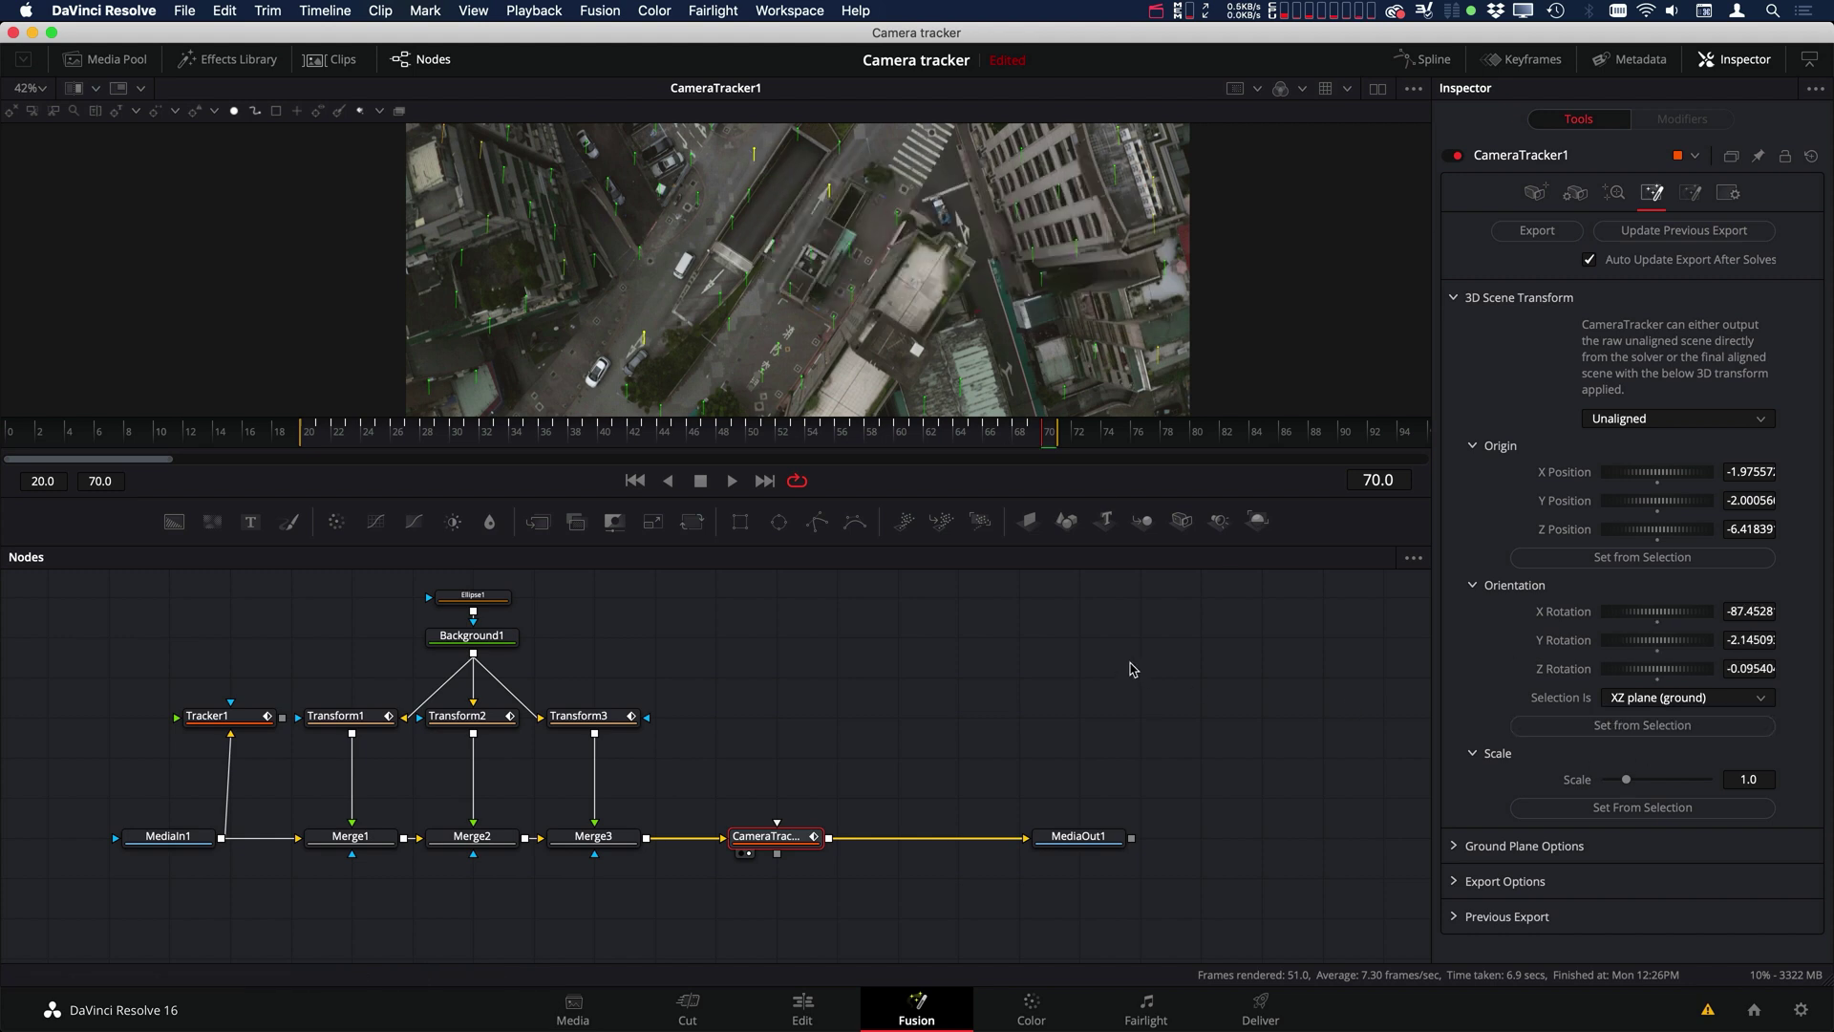
click(1663, 419)
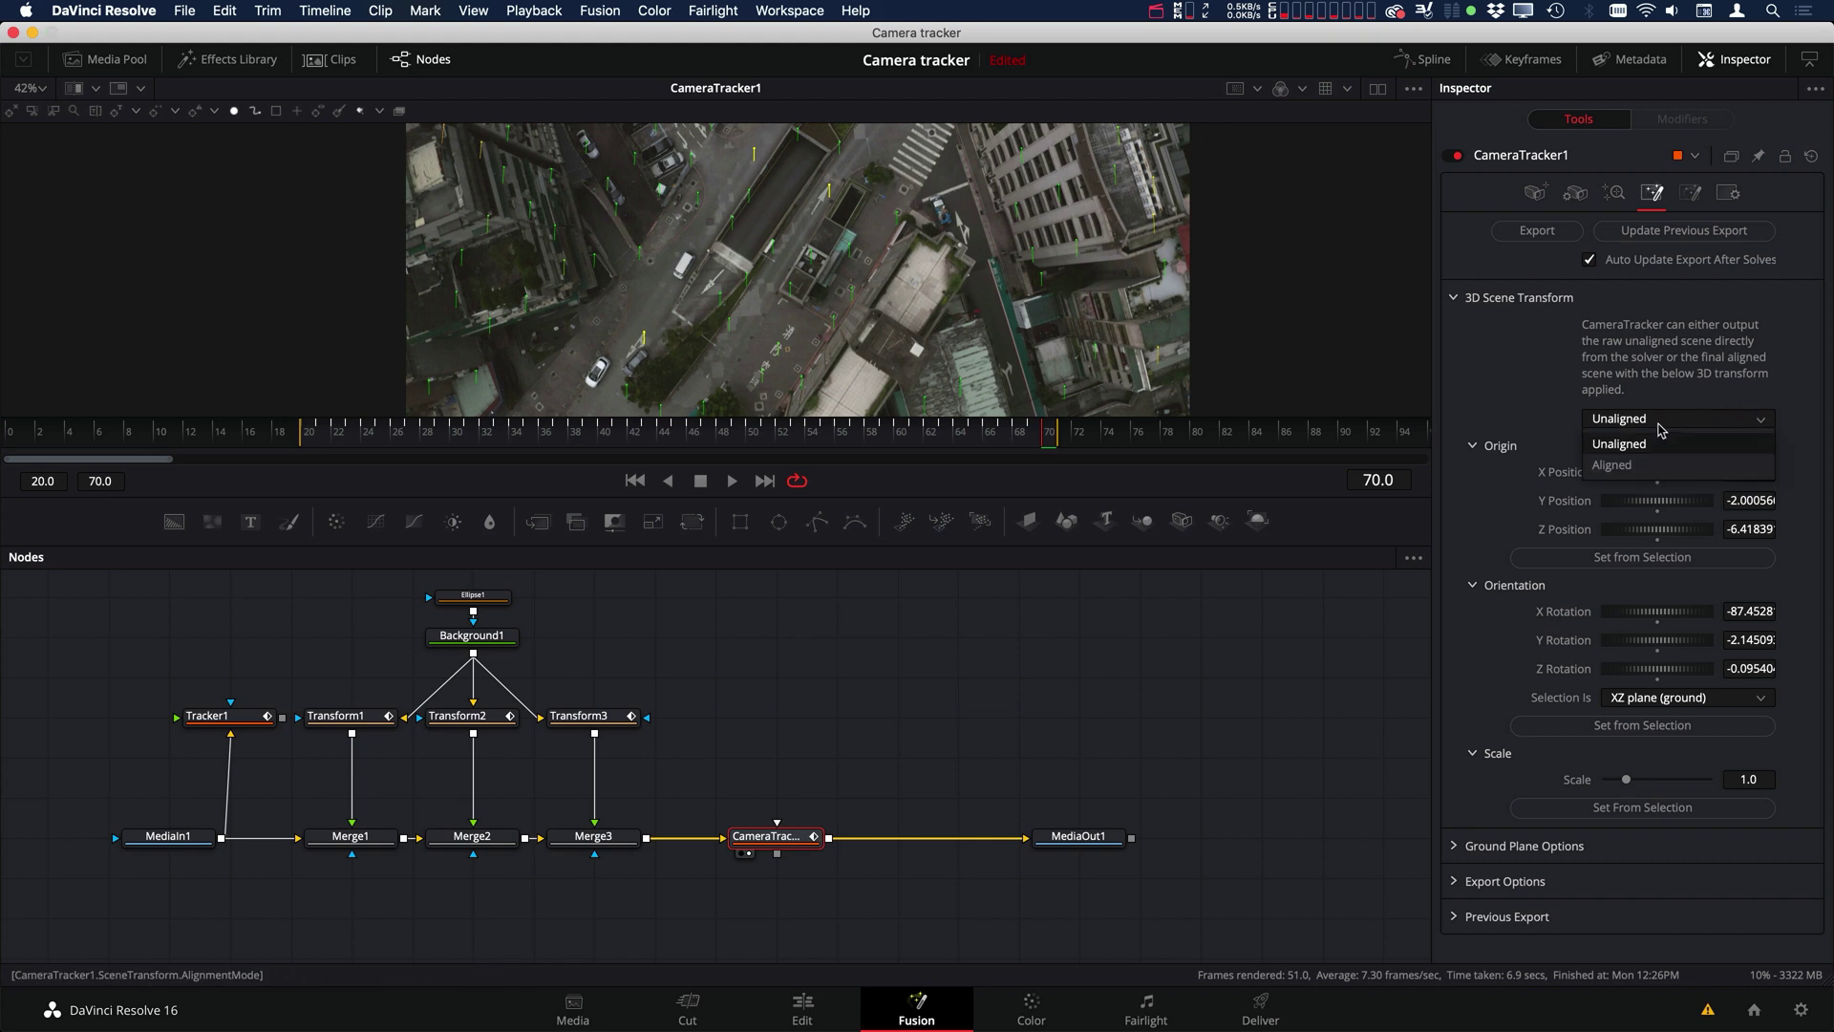
click(1614, 465)
Export the aligned scene as nodes, move them aside, and view Merge3D1's camera over the point cloud.
click(1538, 232)
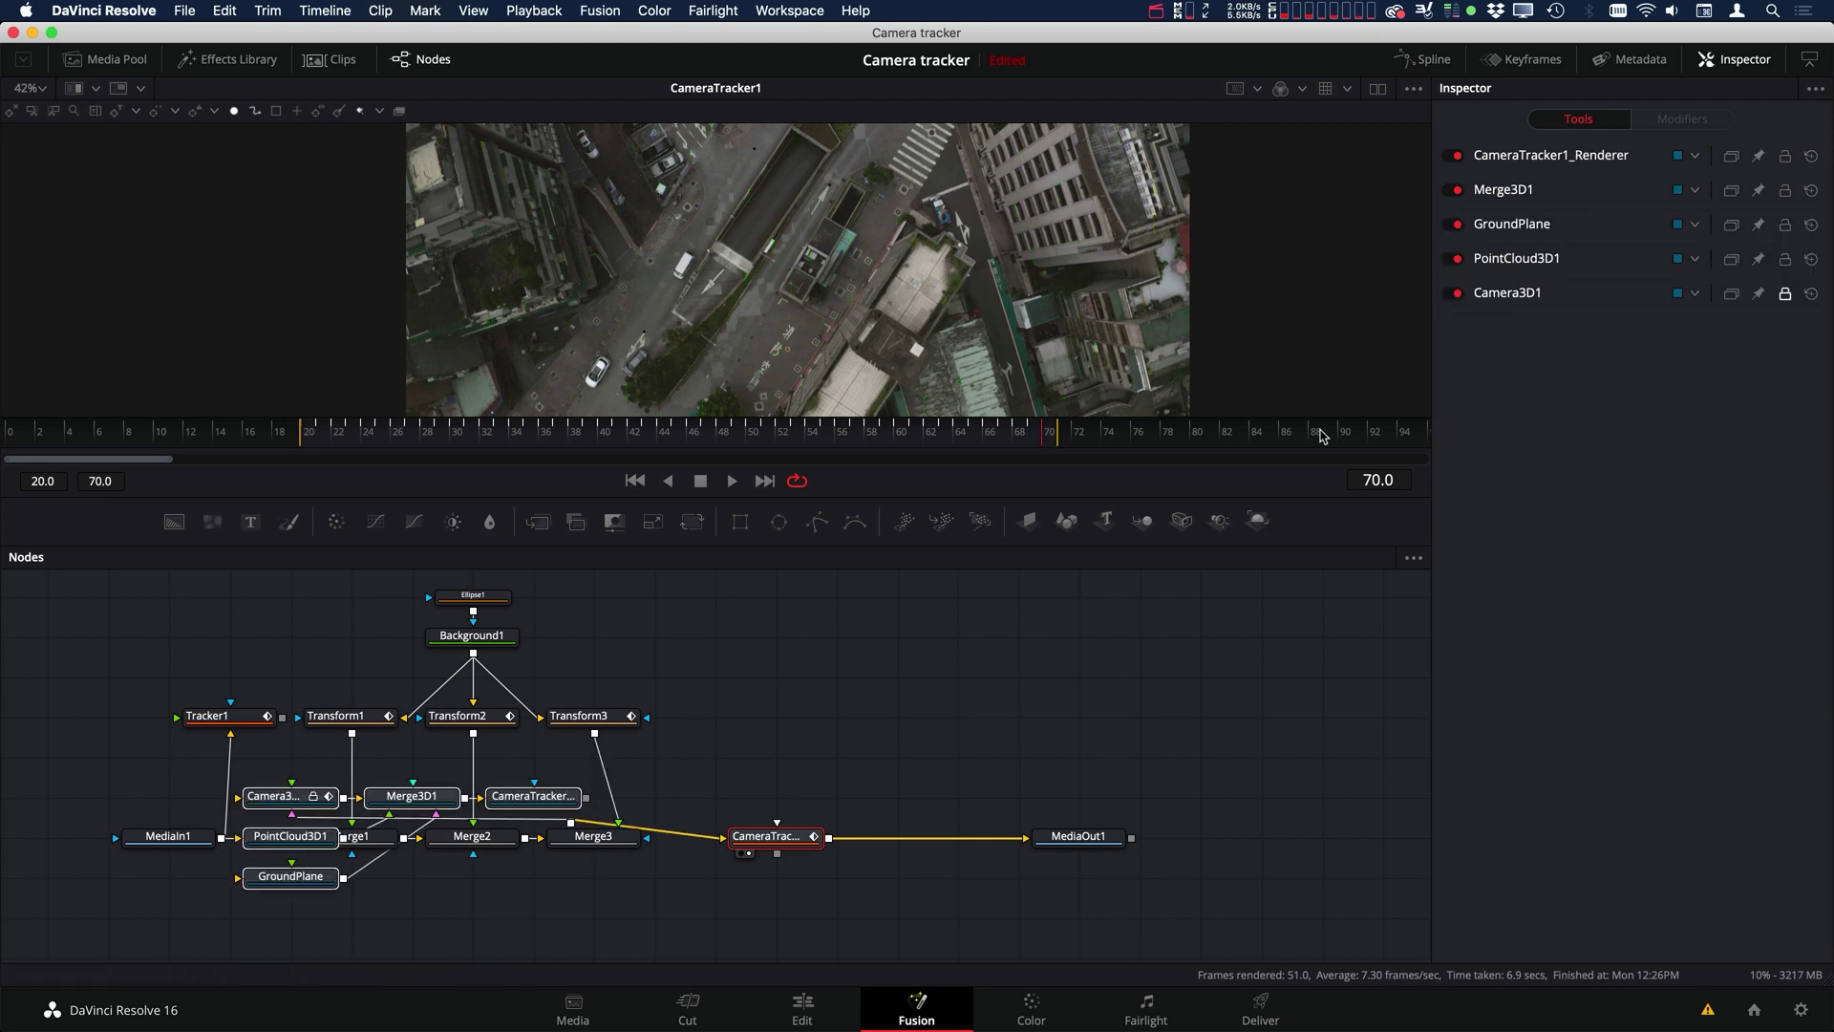
drag(415, 803, 877, 689)
key(1)
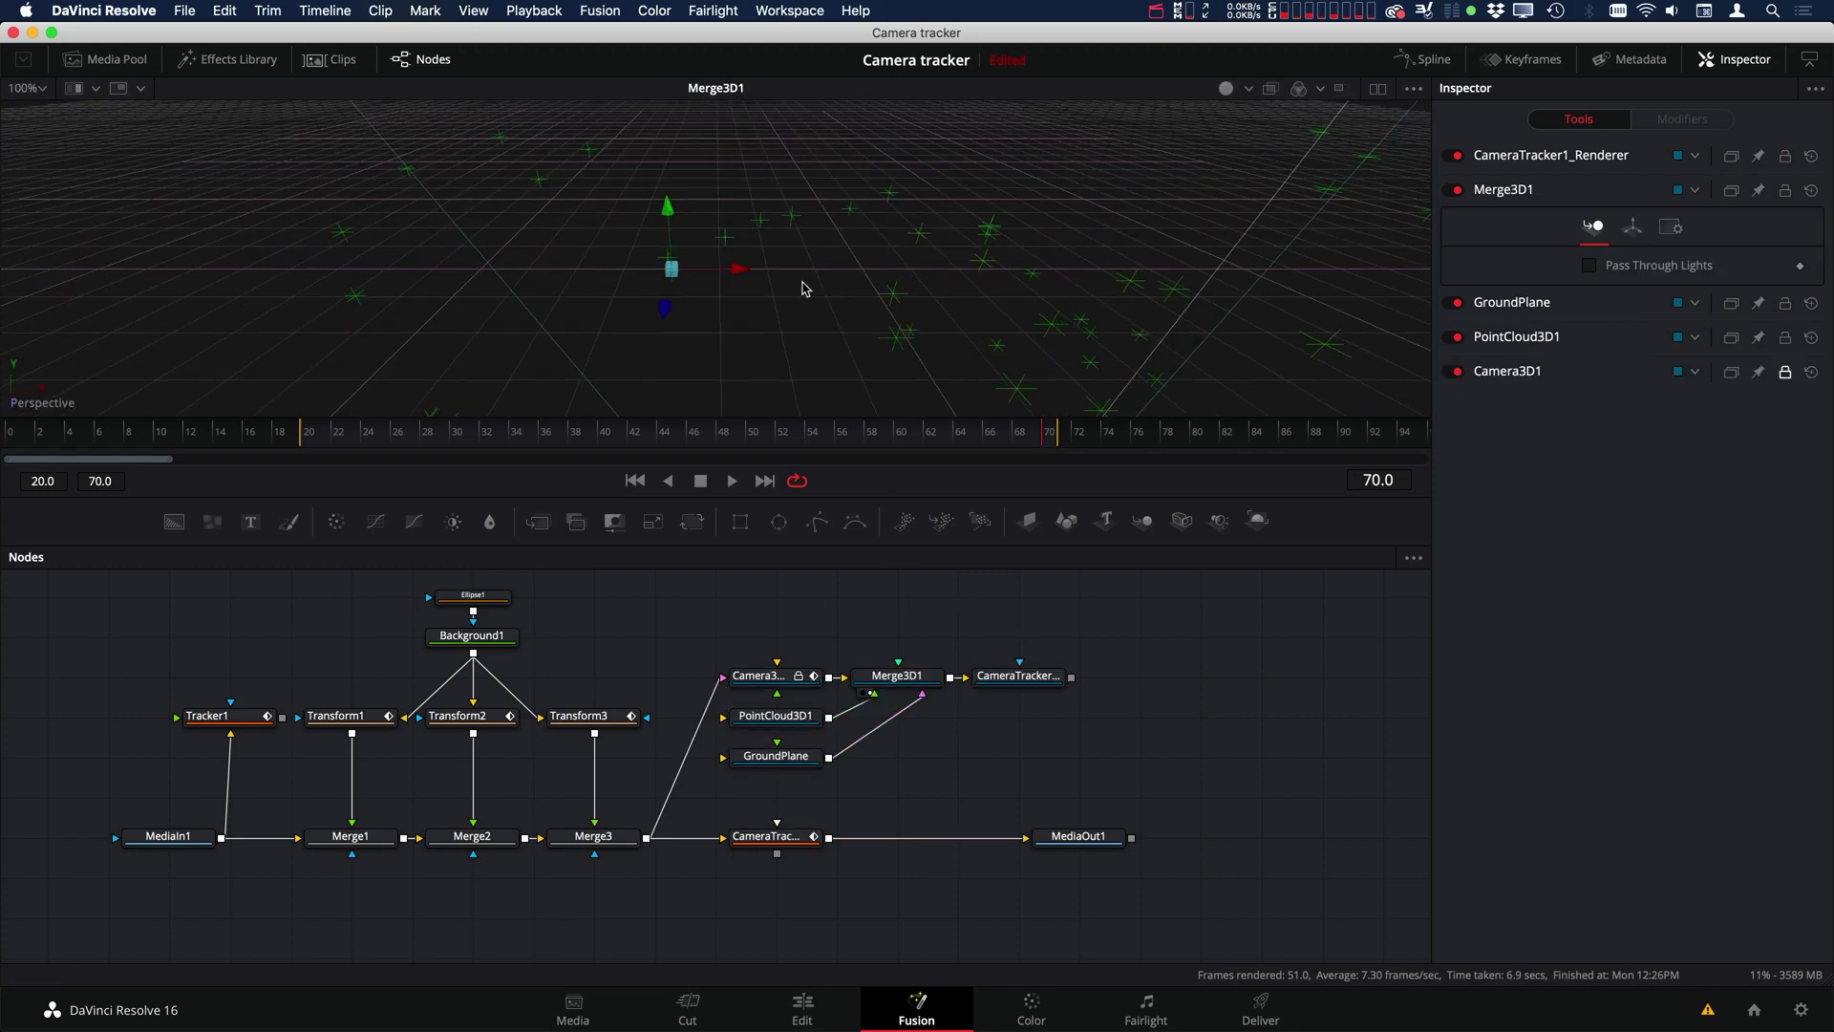
scroll(802, 289, down, 10)
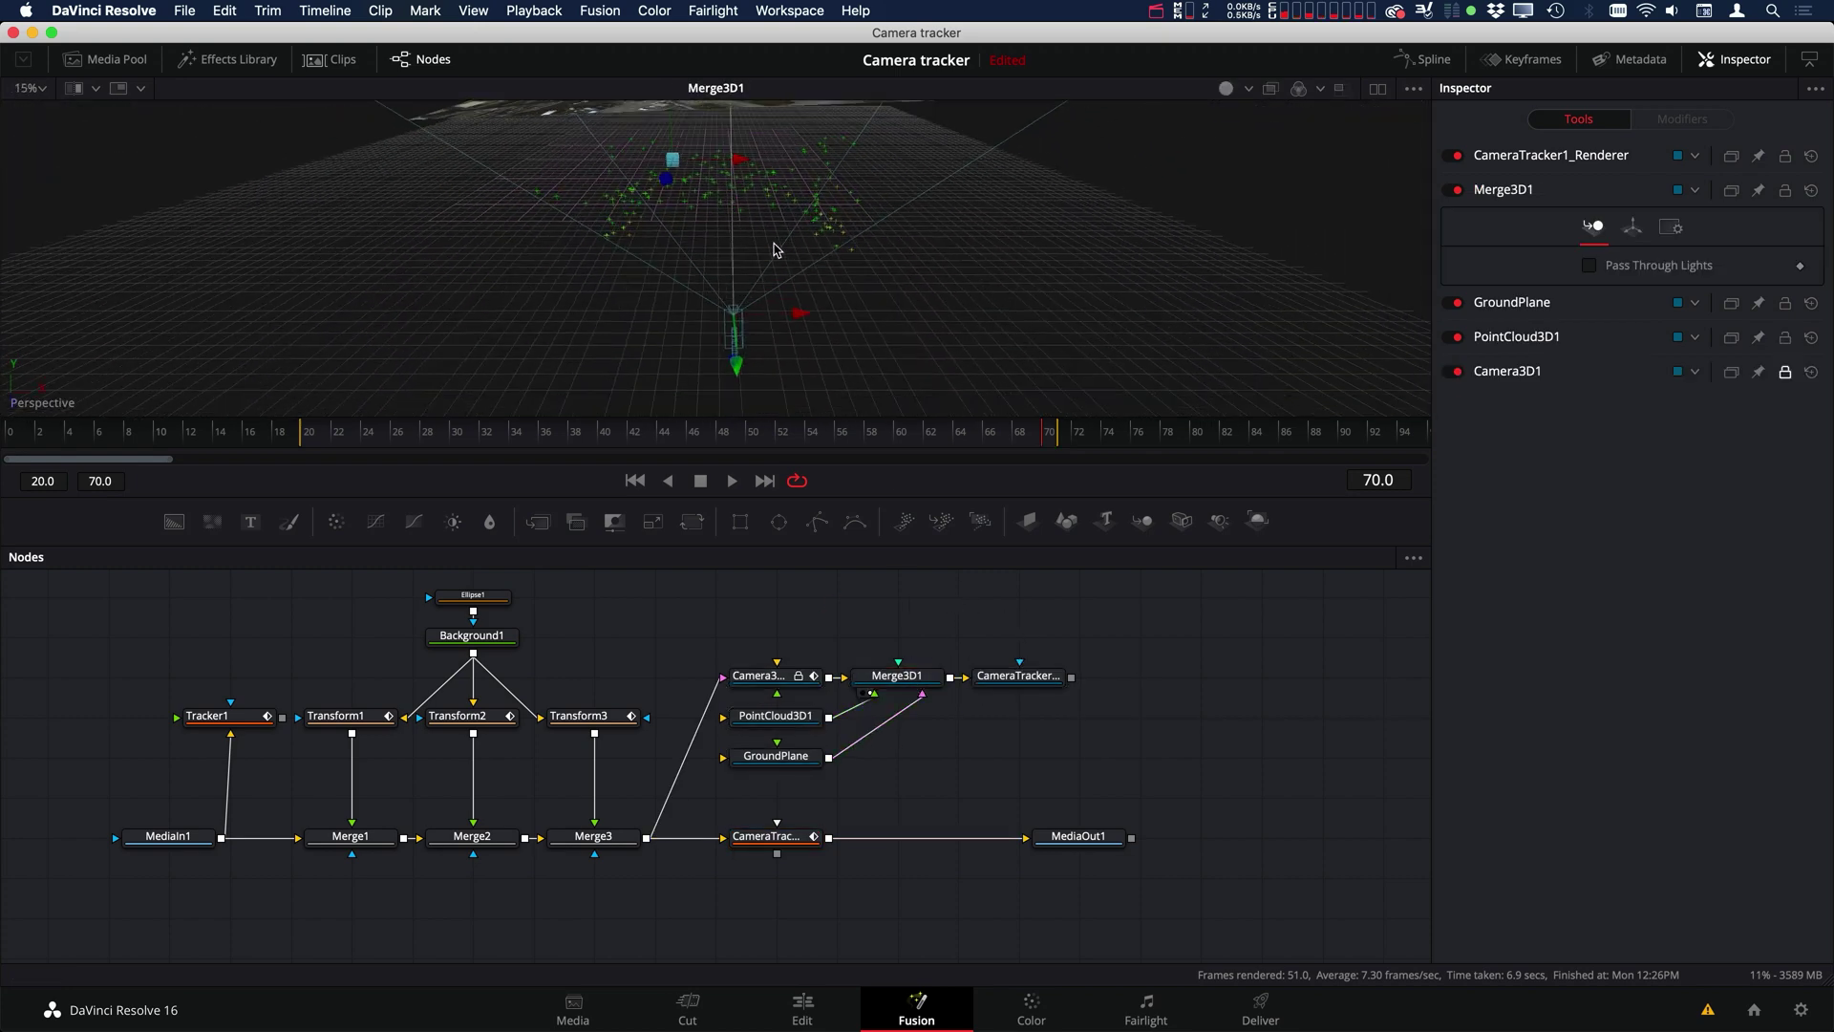
drag(775, 251, 696, 375)
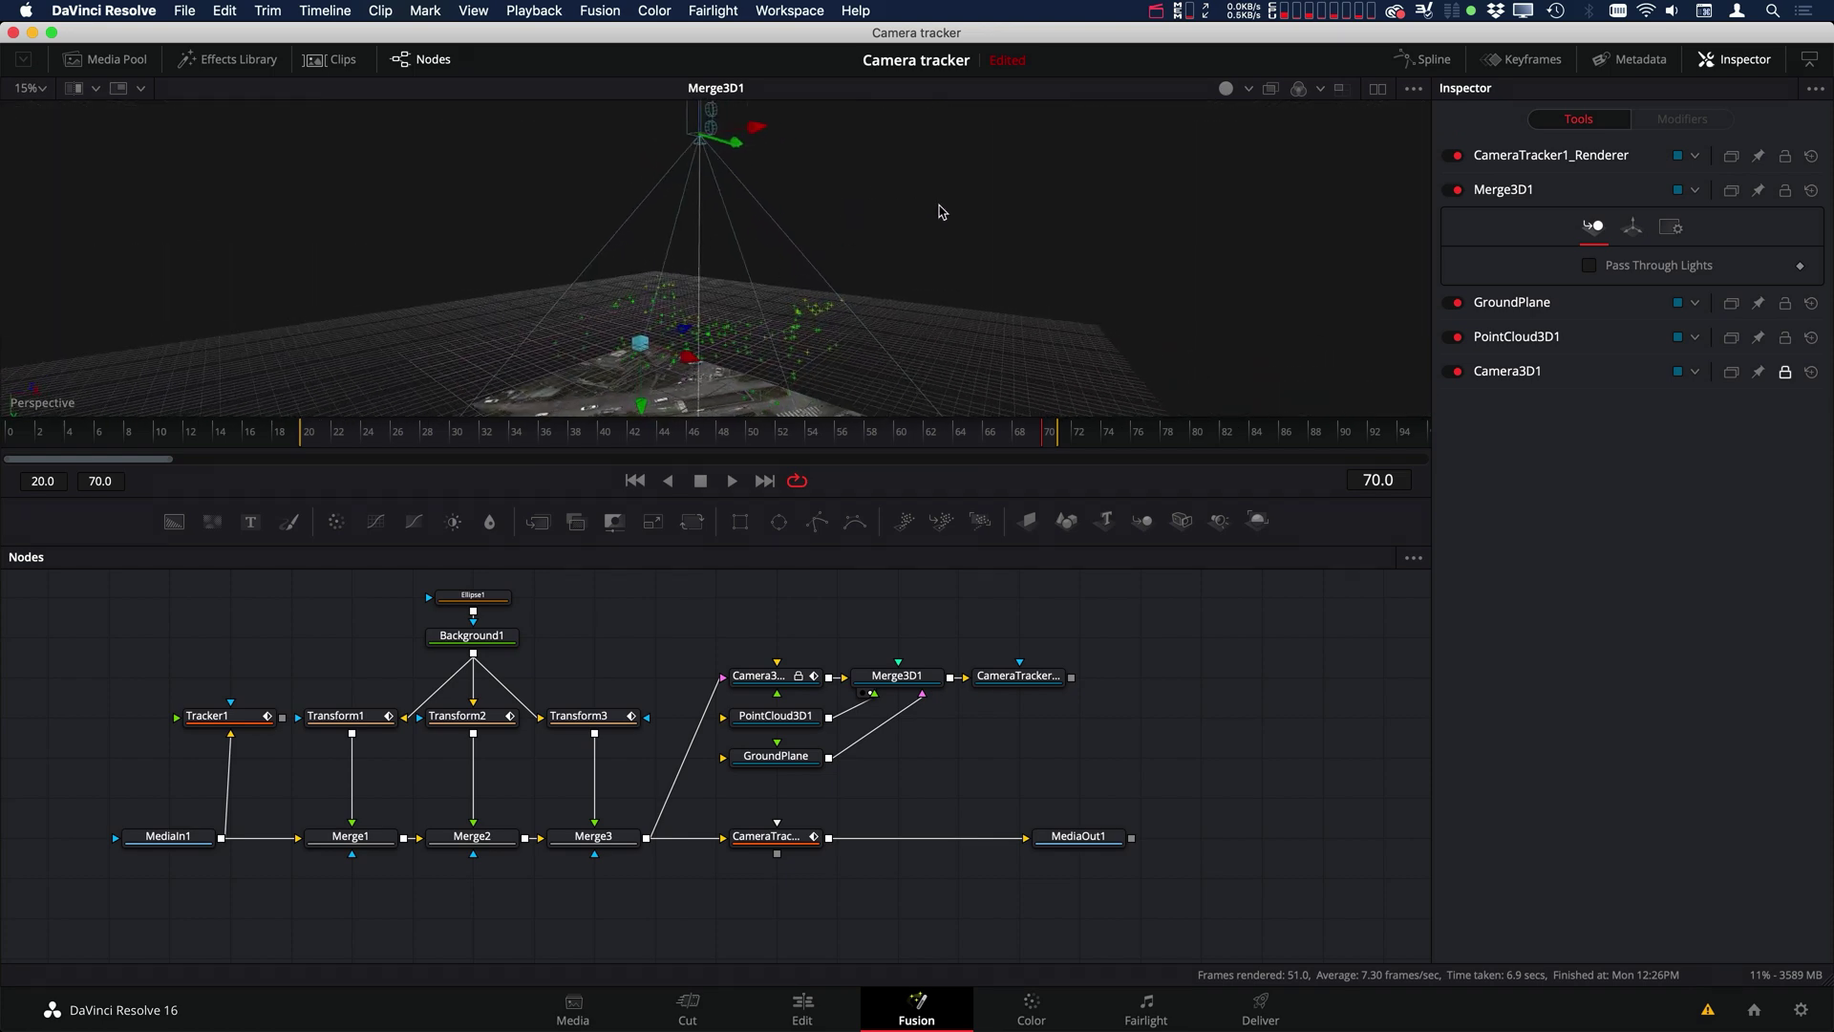